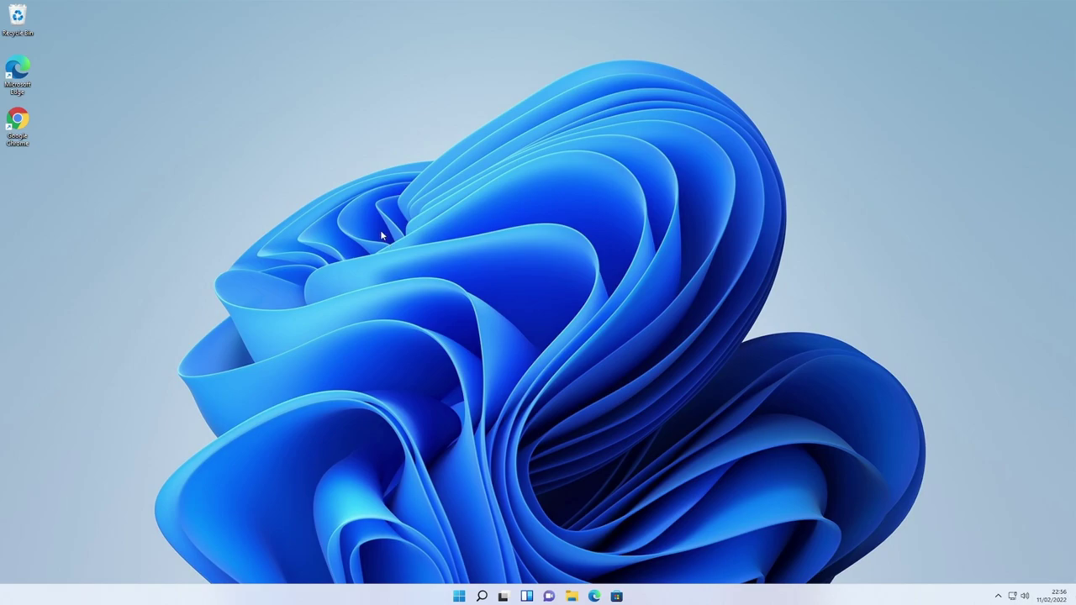
key(super+i)
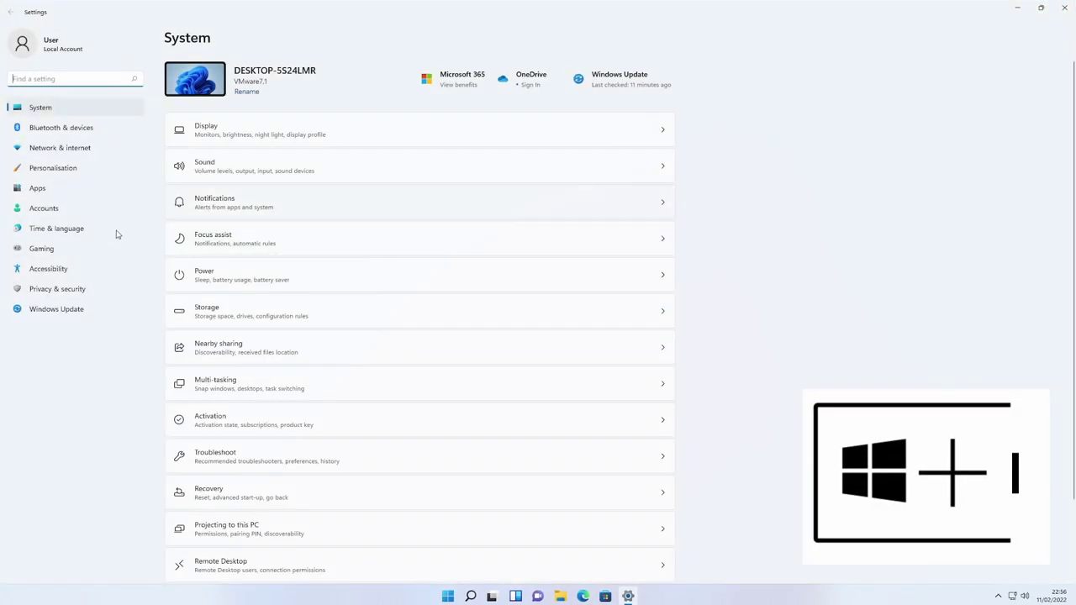
click(49, 269)
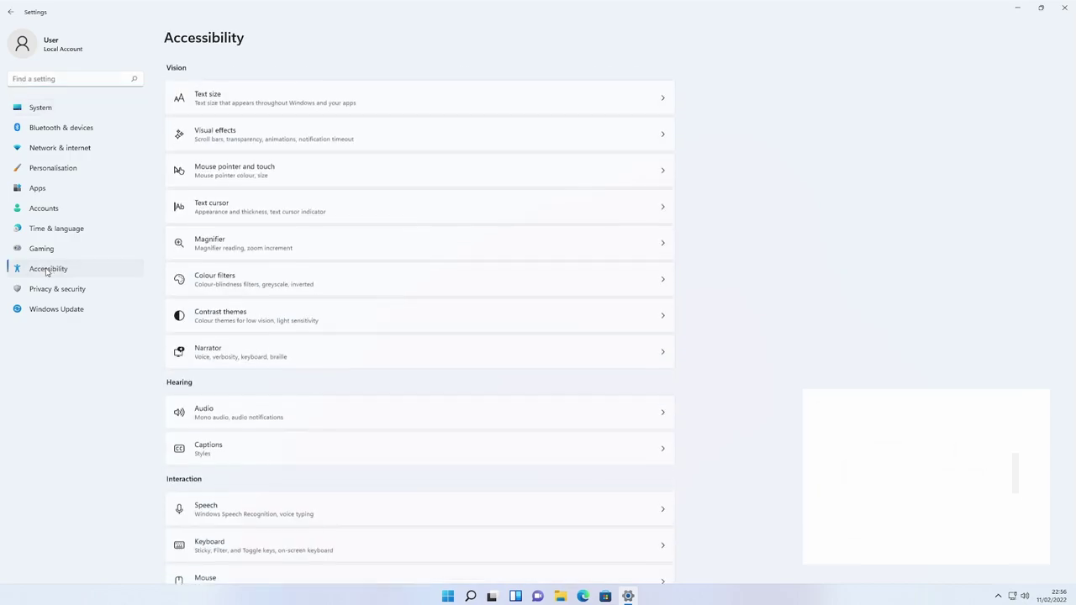
click(1063, 8)
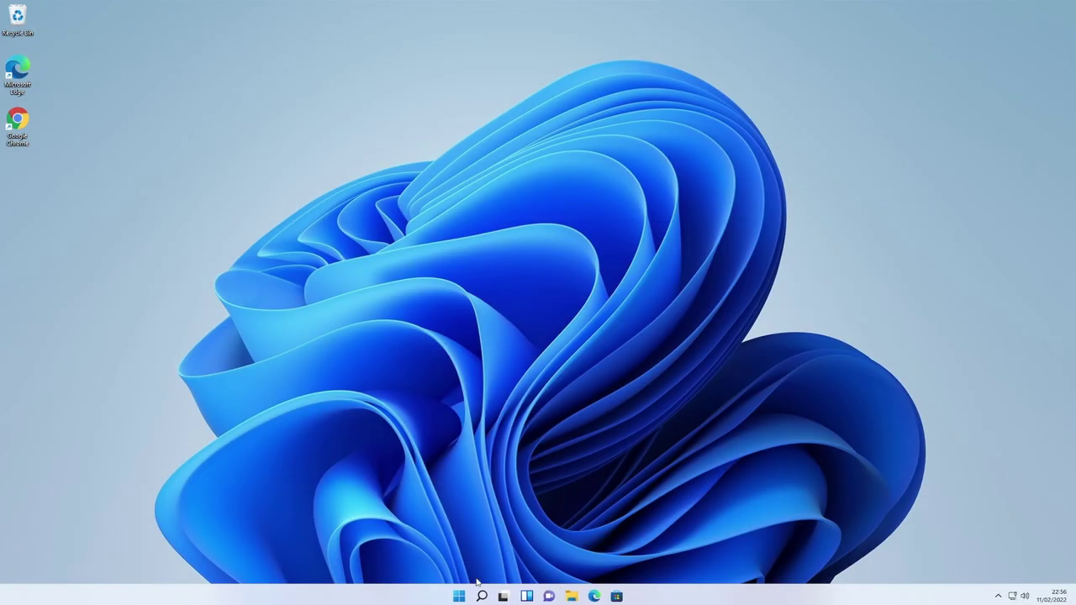
- Open the Accessibility page of Windows Settings from the Start menu
click(459, 596)
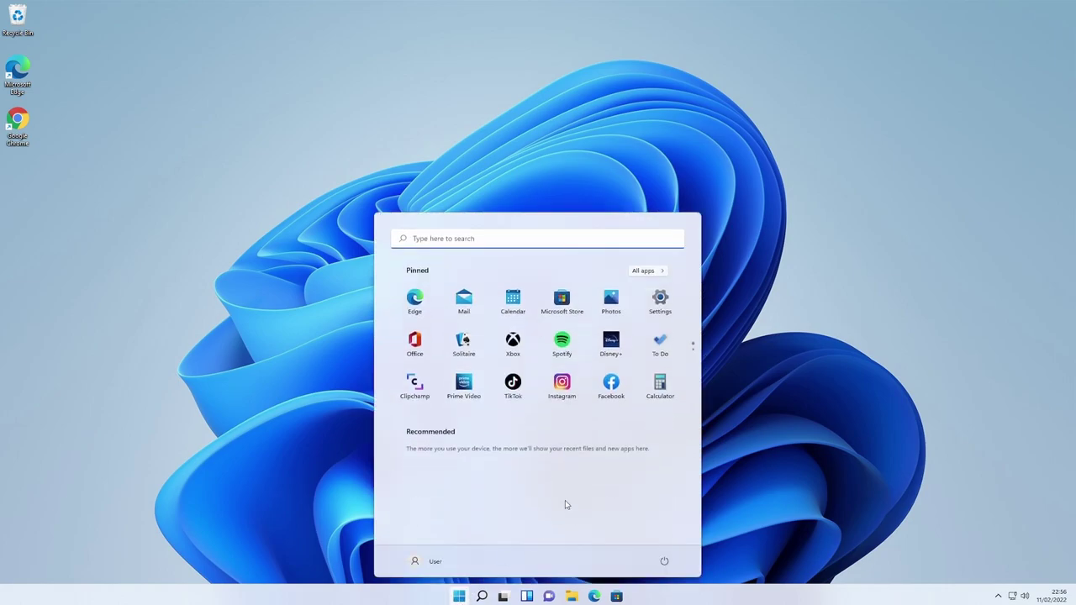
click(661, 299)
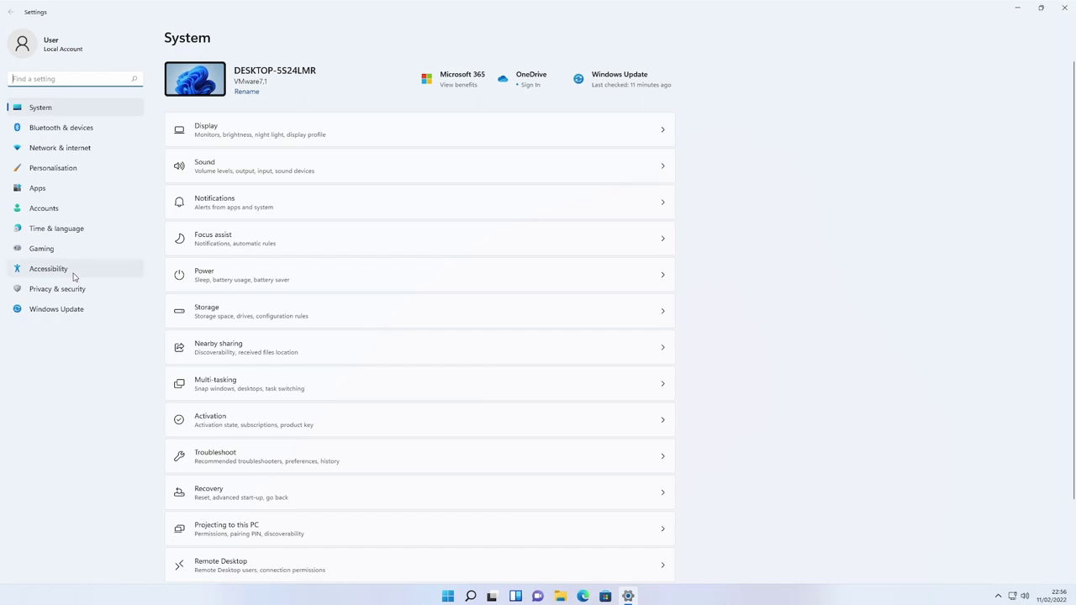
click(74, 273)
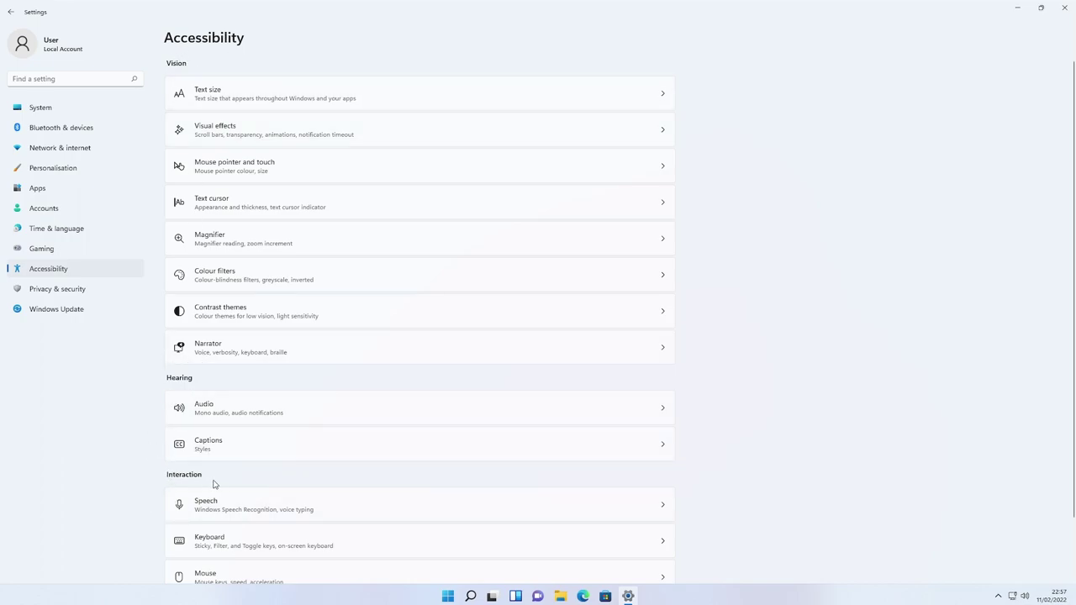
- Set the text size to its maximum in the Text size settings and apply it
click(239, 97)
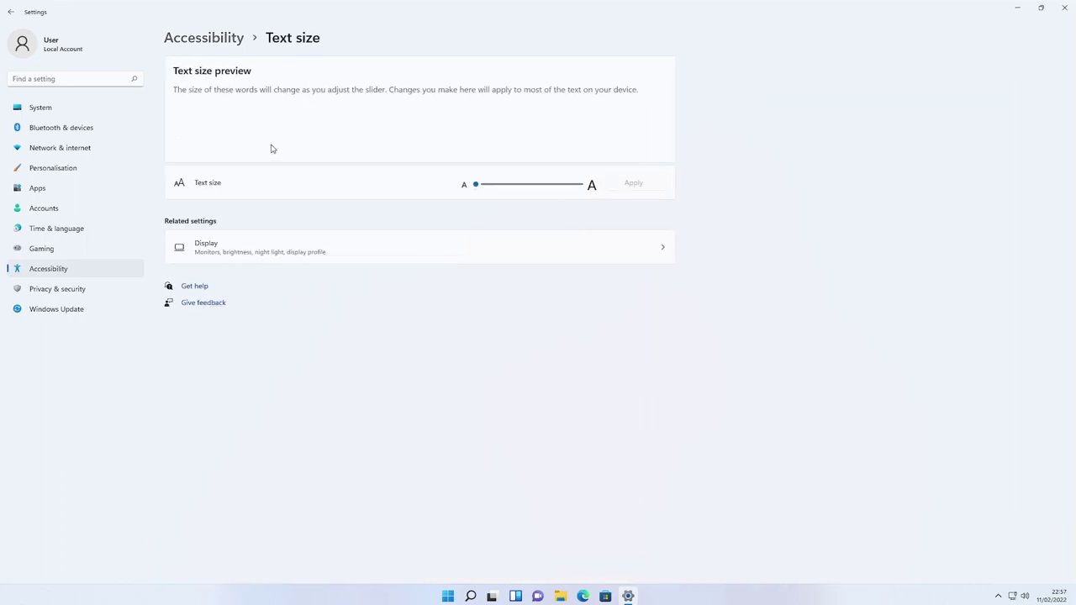
drag(472, 190, 601, 187)
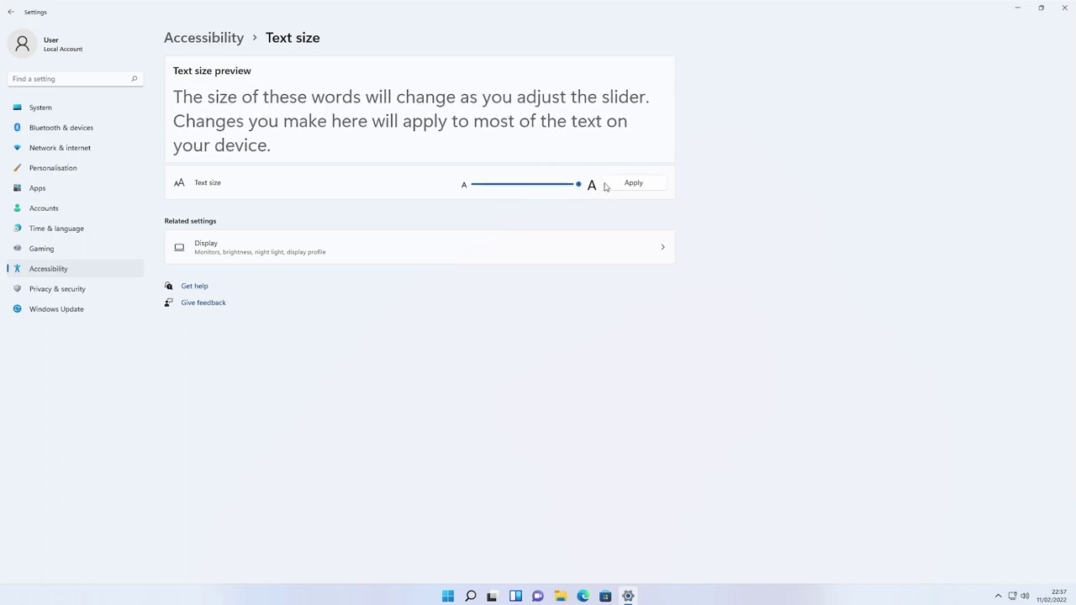
click(623, 185)
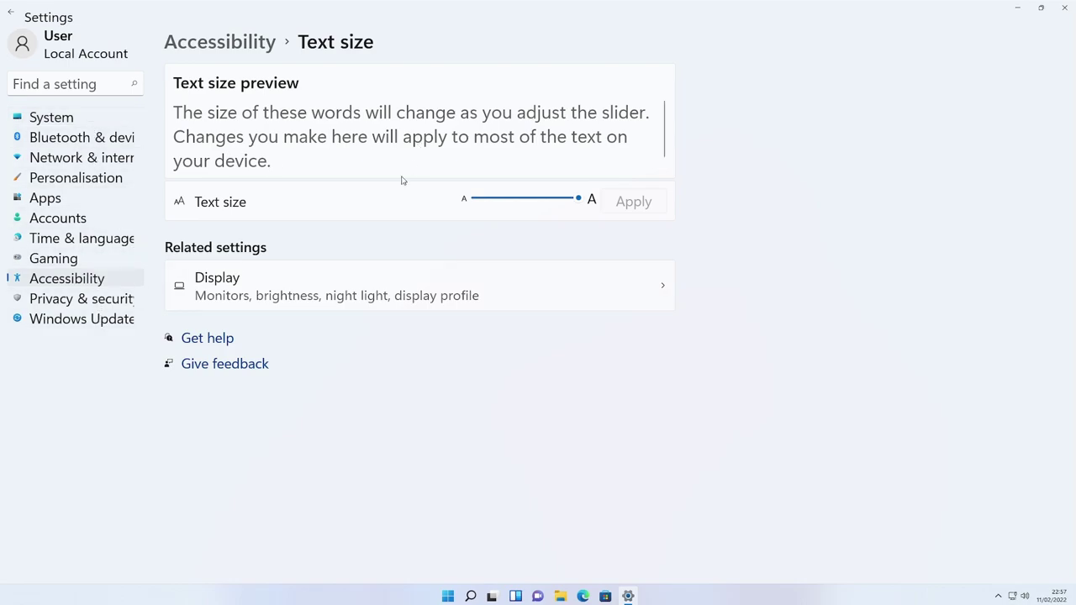
- Reduce the text size to its minimum, apply it, and return to the Accessibility overview
drag(577, 198, 471, 204)
click(636, 208)
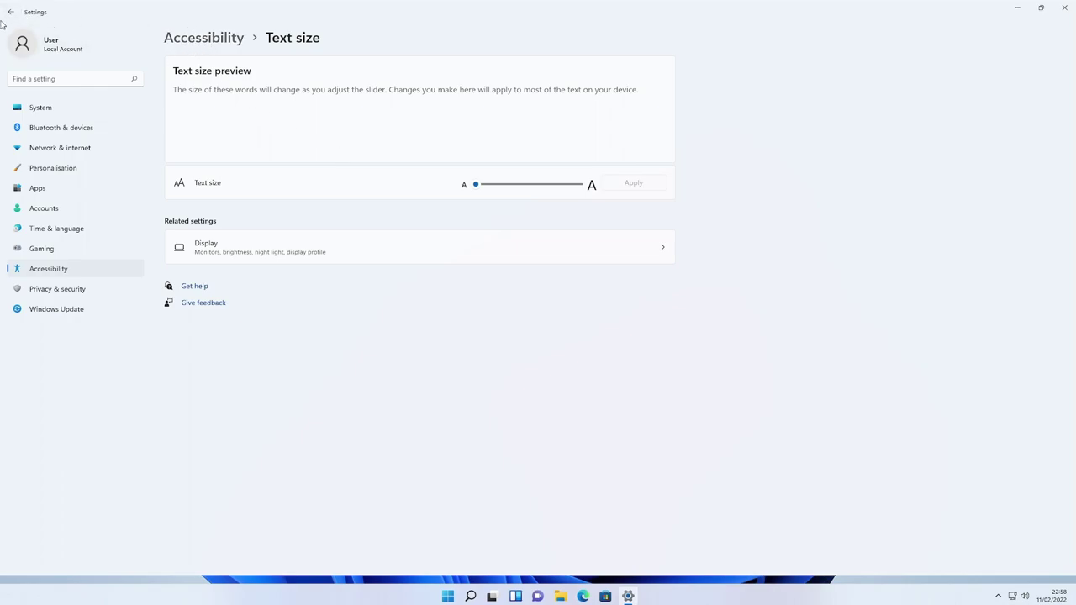
click(200, 44)
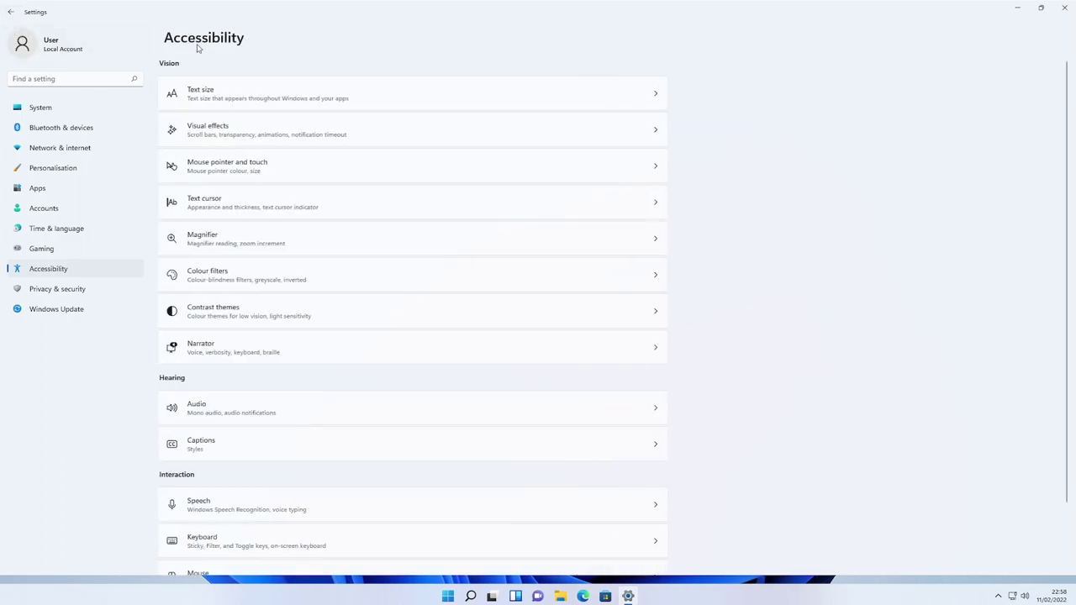
- In Visual effects, turn the always-show scrollbars option on and back off, and transparency effects off and back on
click(235, 132)
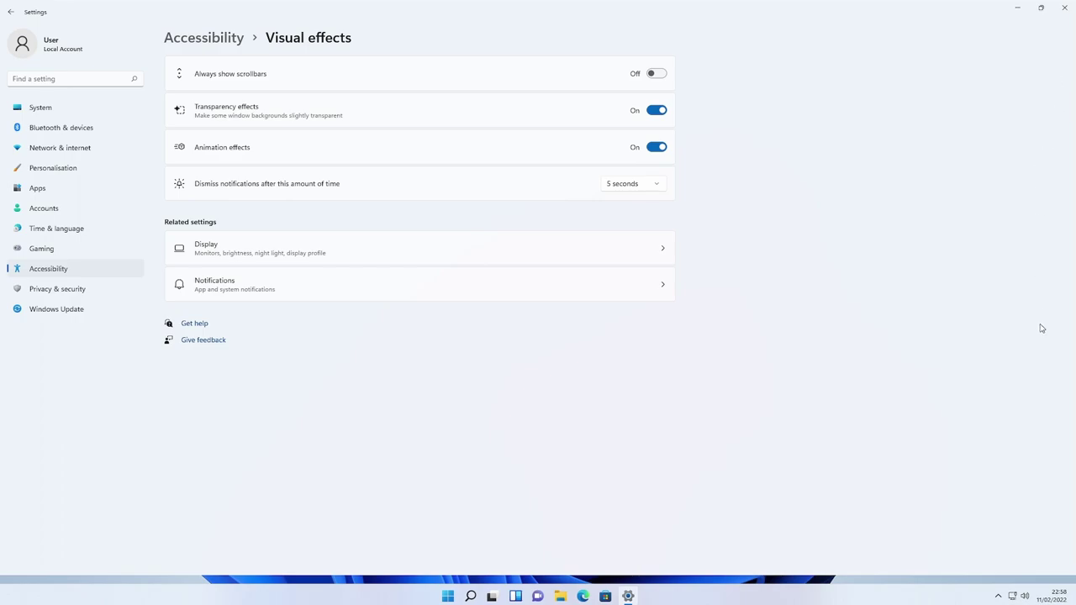
click(657, 74)
click(656, 77)
click(657, 111)
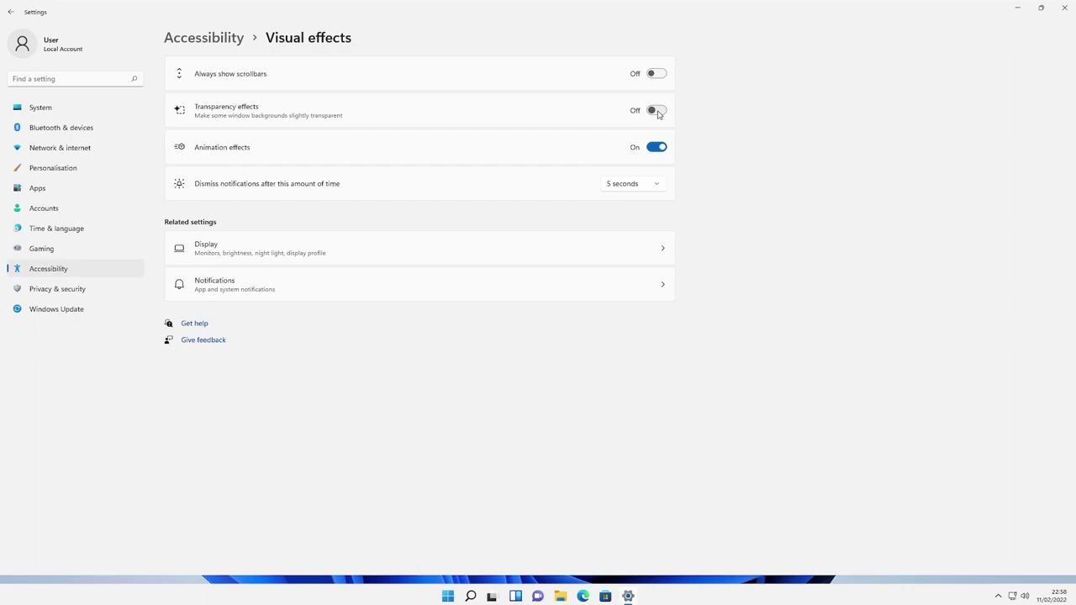
click(656, 111)
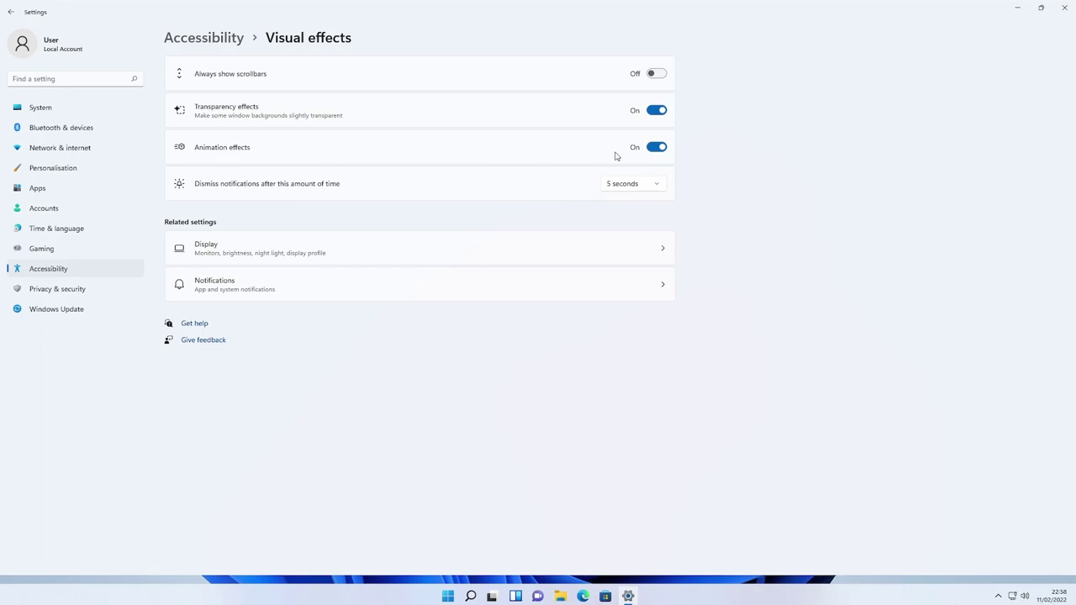
- Turn off animation effects, try opening and closing the Start menu, and turn the effects back on
click(657, 148)
click(449, 597)
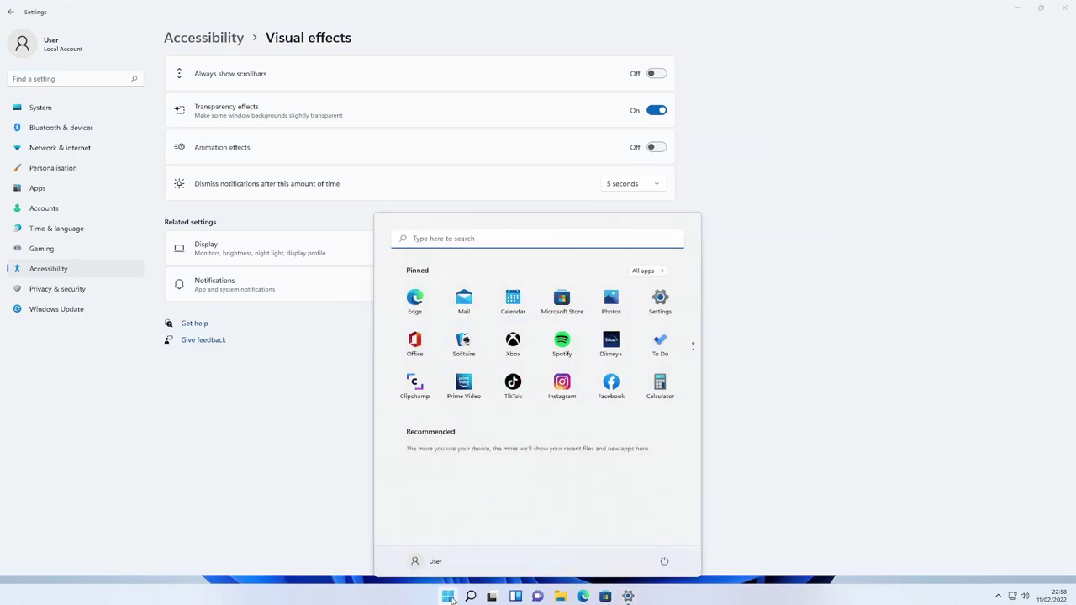
click(450, 596)
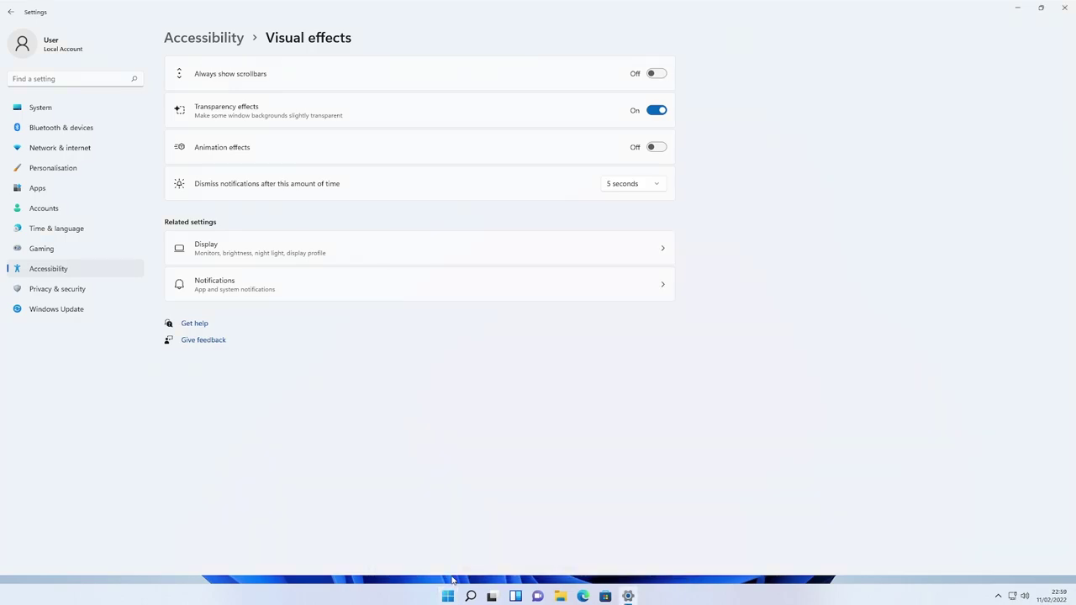
click(655, 149)
- Look through the notification dismissal times without choosing one, and return to the Accessibility overview
click(648, 183)
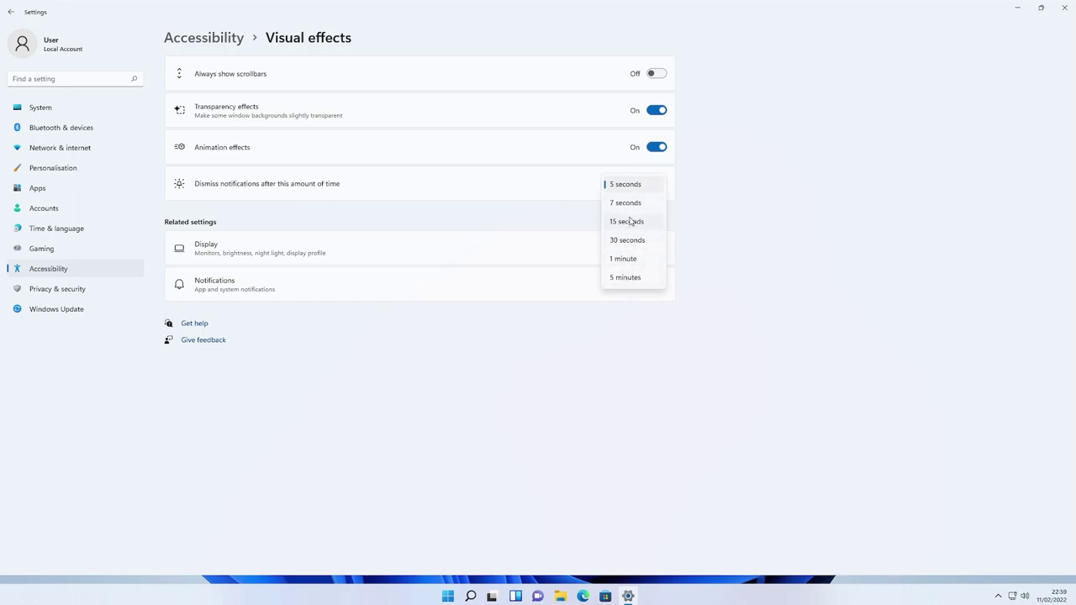
click(353, 219)
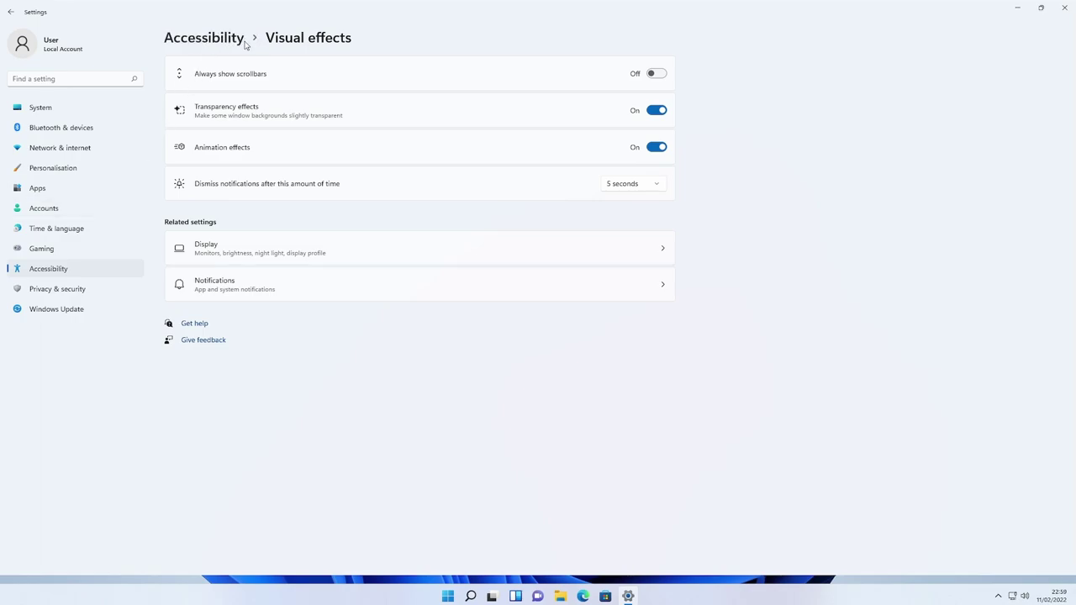
click(212, 48)
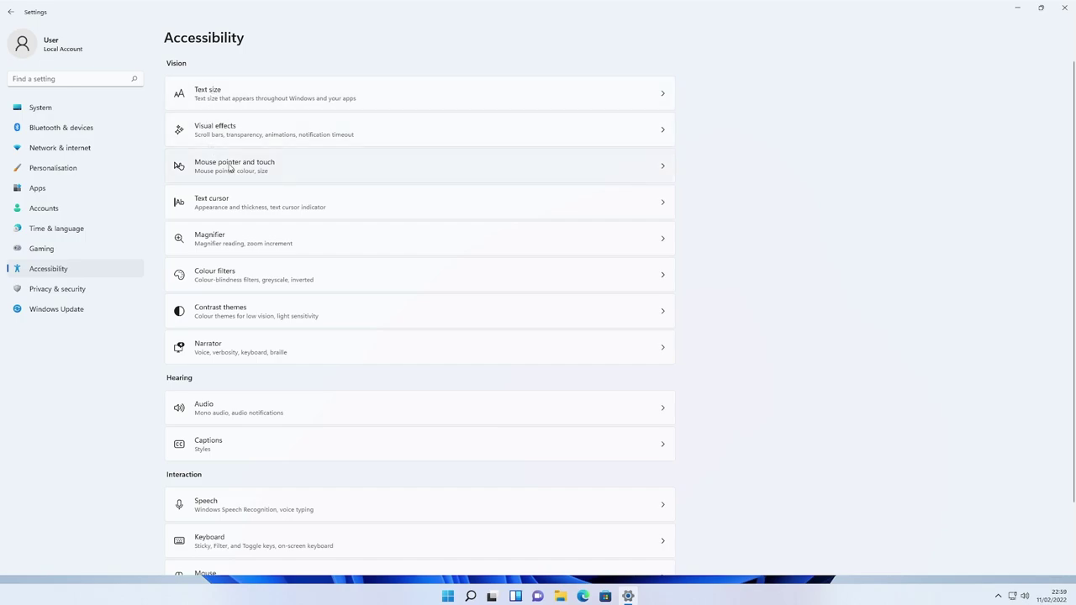
- Open the Mouse pointer and touch settings and try the black and inverted pointer styles
click(230, 167)
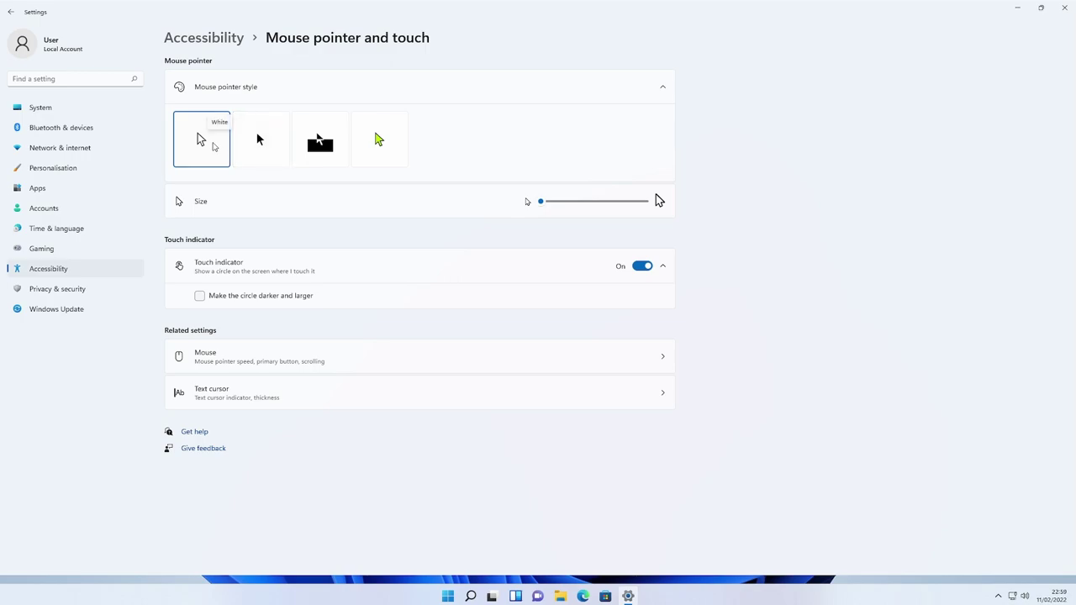
click(261, 140)
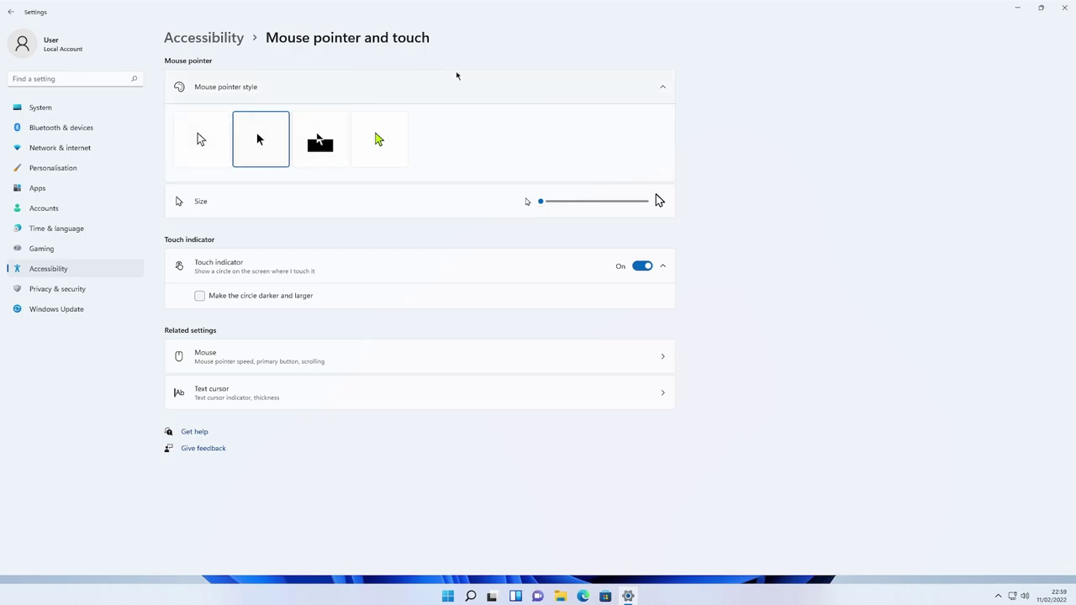
click(318, 143)
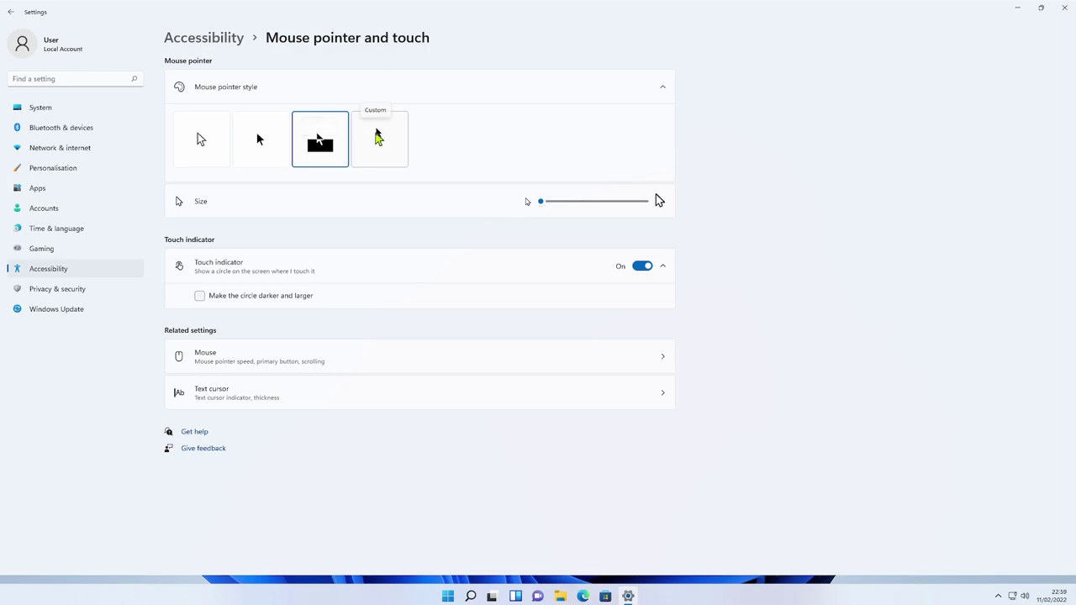
- Set the mouse pointer to the custom style with a custom light pink colour and the smallest size
click(378, 138)
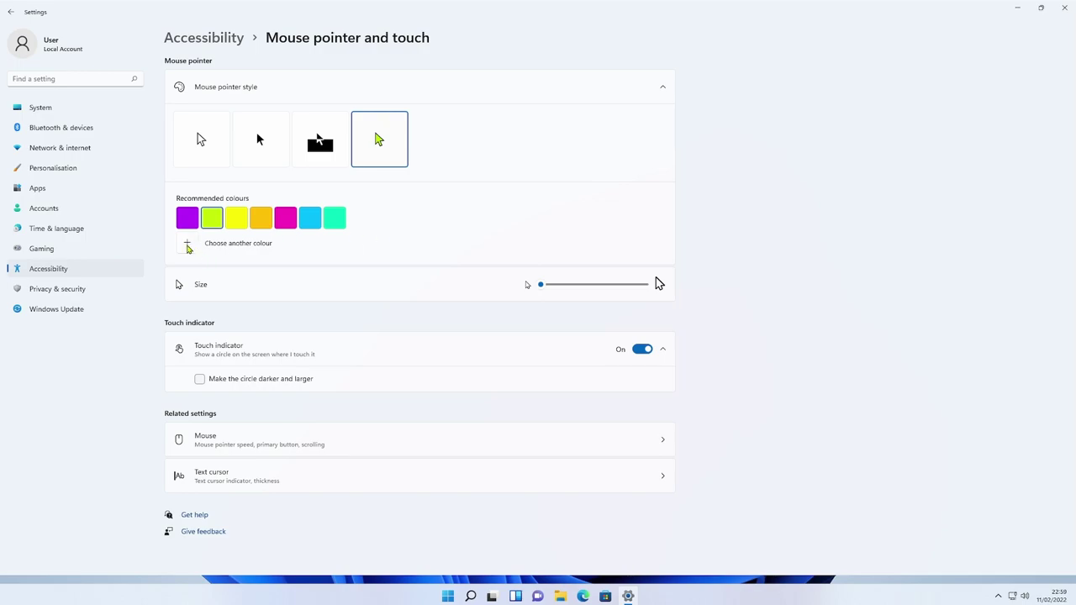
click(187, 245)
drag(236, 192, 219, 260)
click(126, 431)
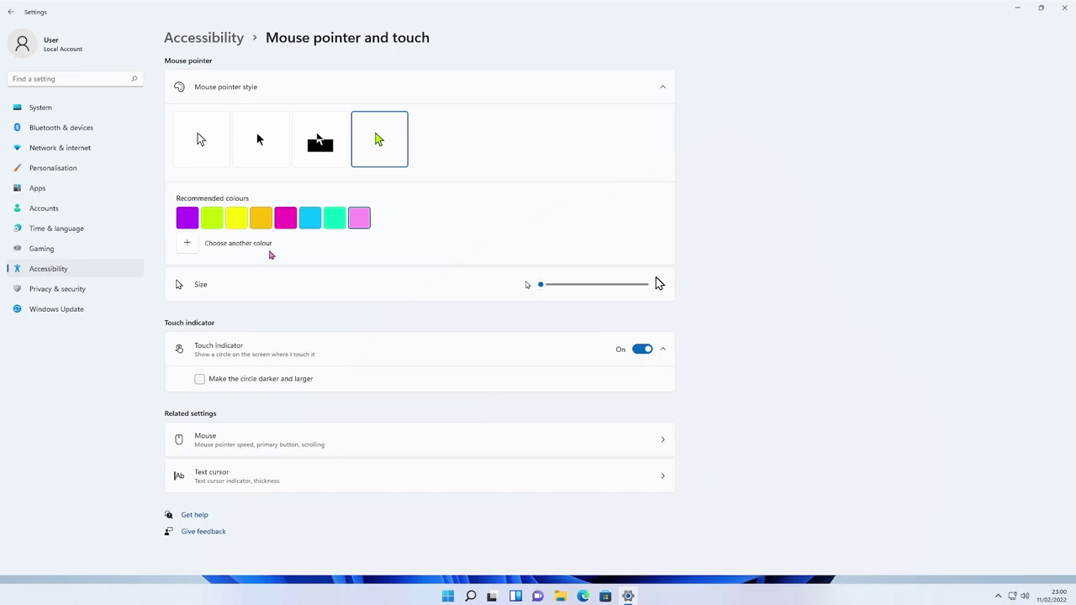
mouse_move(543, 286)
mouse_down()
mouse_move(653, 284)
mouse_move(526, 289)
mouse_up()
click(209, 39)
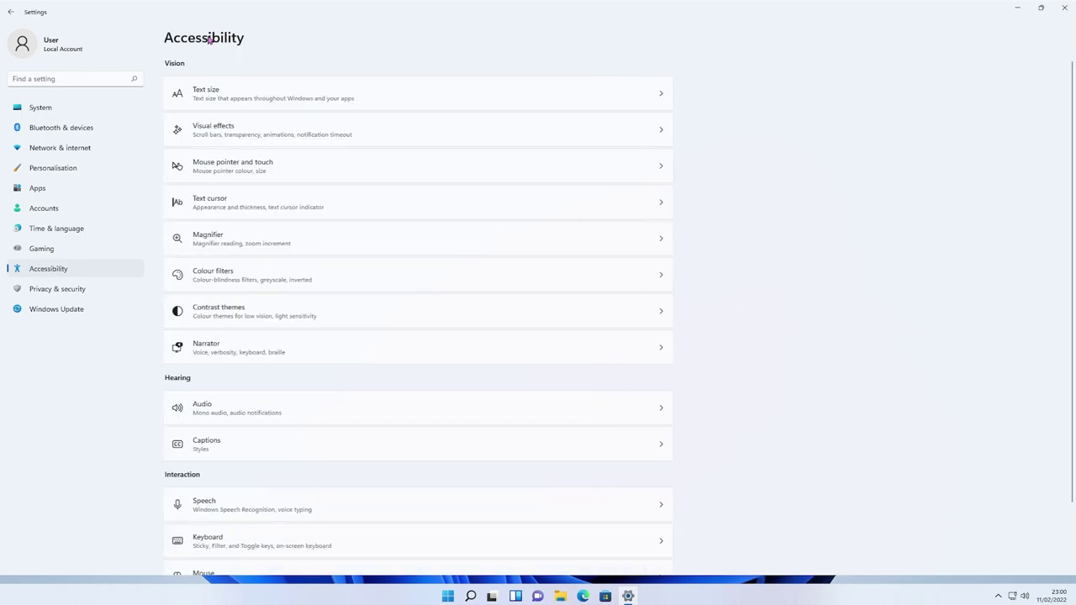
- Open the Text cursor settings, try the largest indicator size, and set it back to 3
click(241, 212)
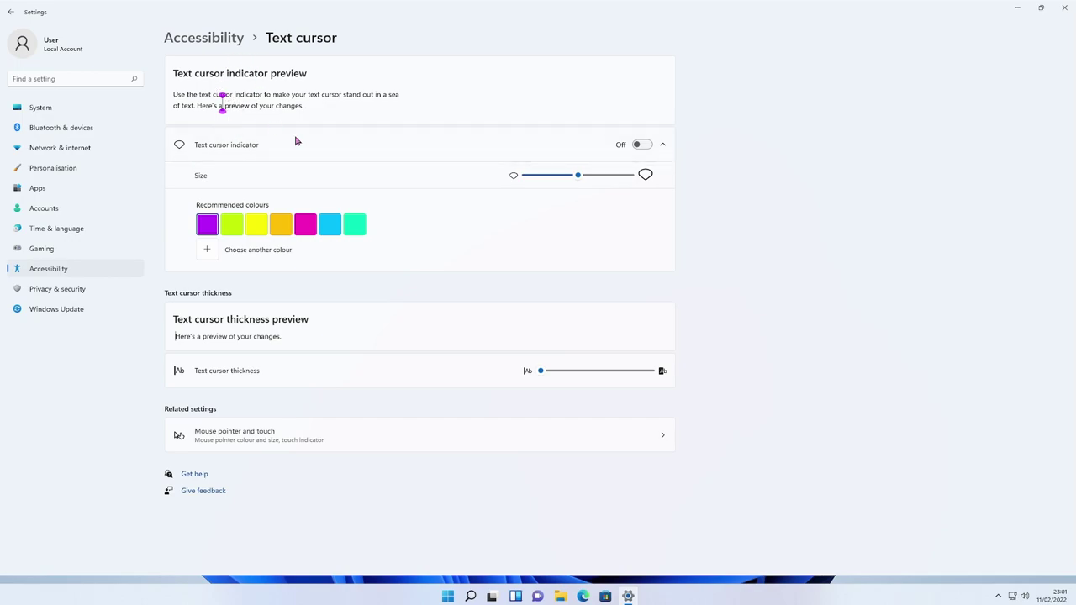
drag(578, 178, 634, 177)
click(580, 178)
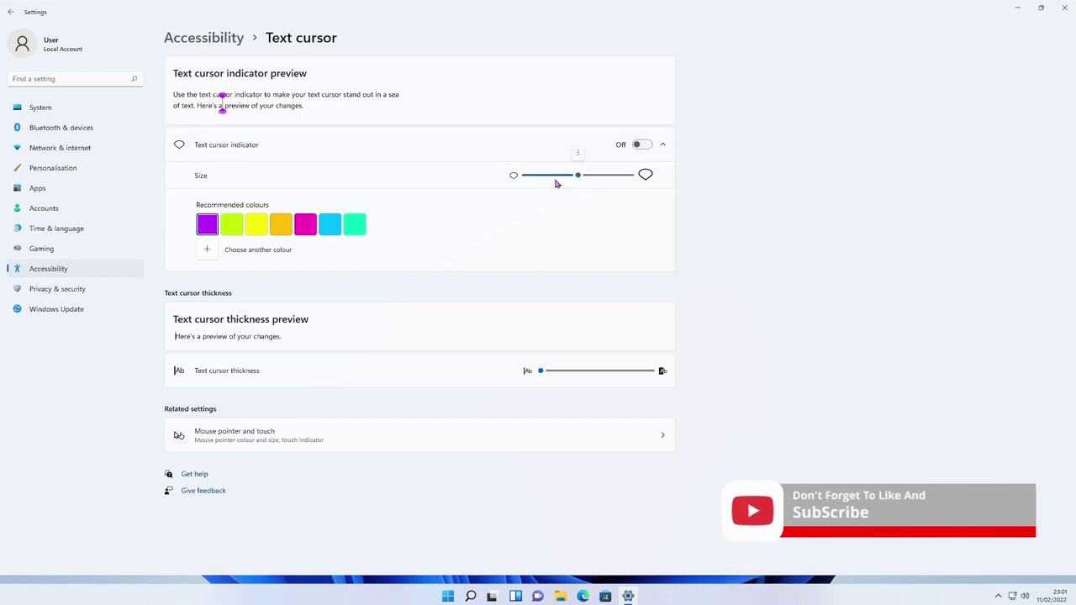
- Try the recommended lime, pink, blue and turquoise-green colours for the text cursor indicator
click(235, 232)
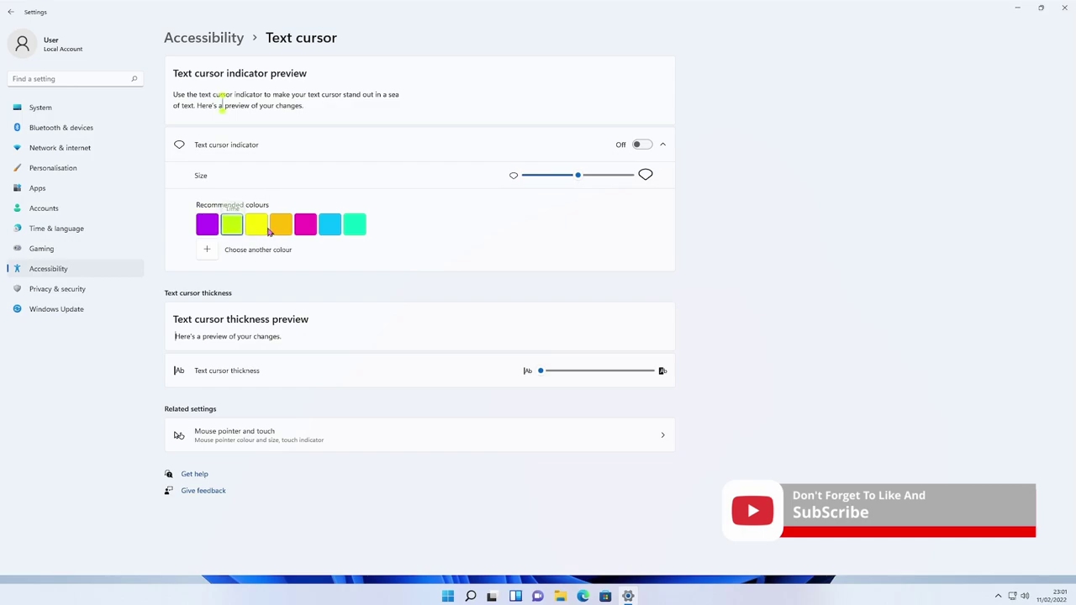
click(306, 230)
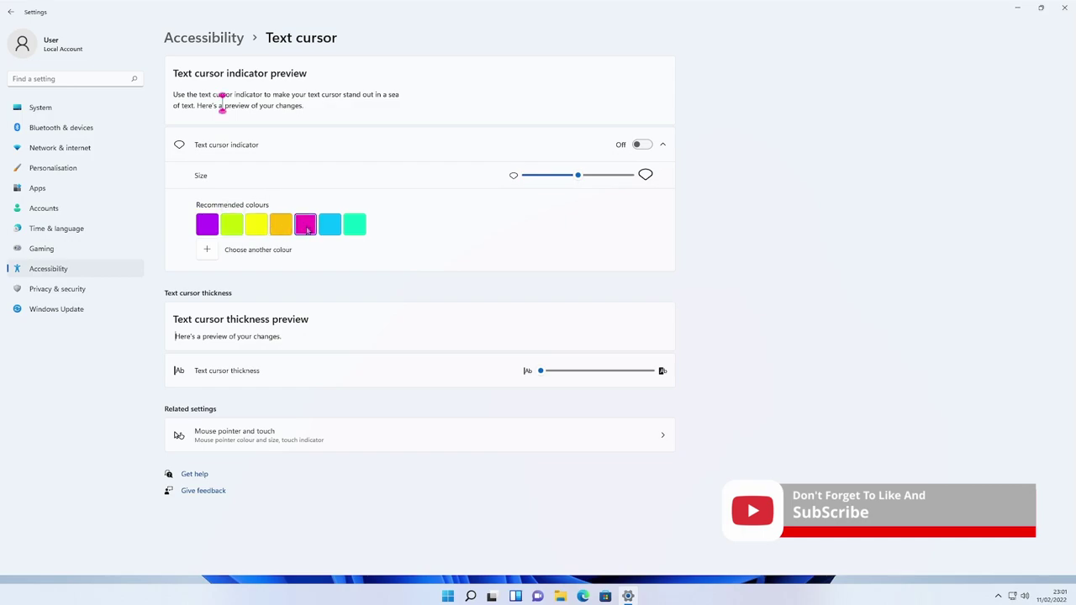
click(339, 228)
click(355, 225)
- Pick a custom pinkish-red colour for the text cursor indicator
click(203, 252)
drag(186, 187, 234, 197)
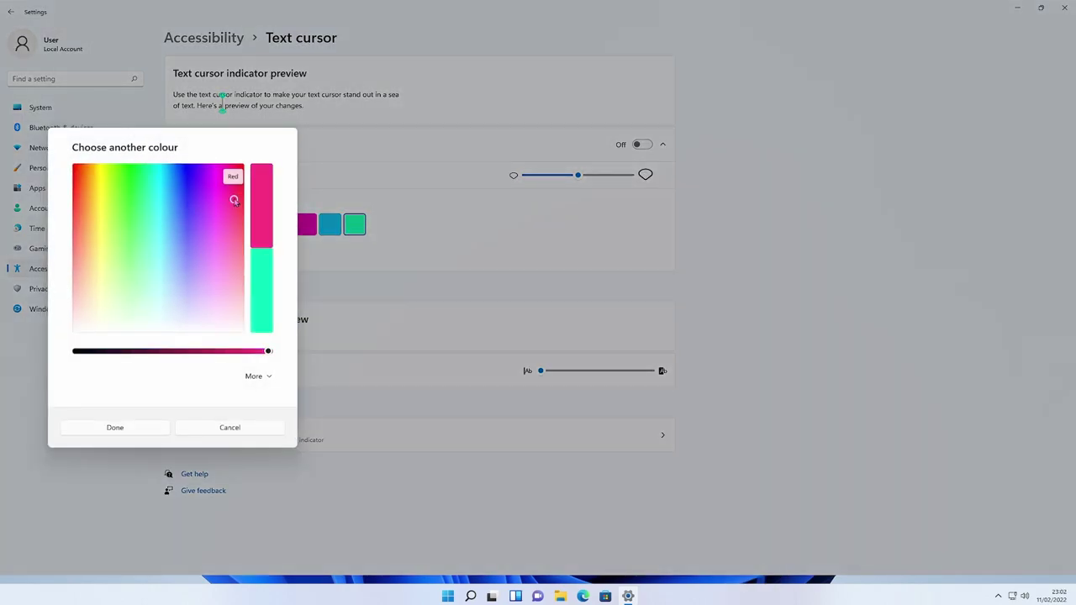
click(113, 428)
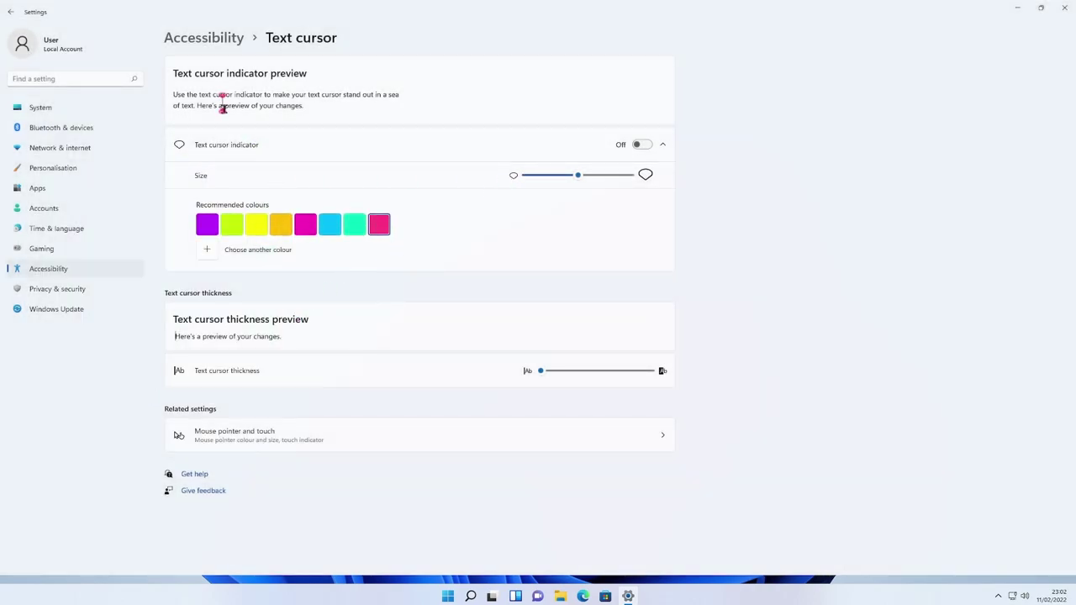
- Set the text cursor indicator to purple and the cursor thickness to its minimum, and return to the Accessibility overview
click(213, 224)
drag(543, 374, 512, 374)
click(210, 38)
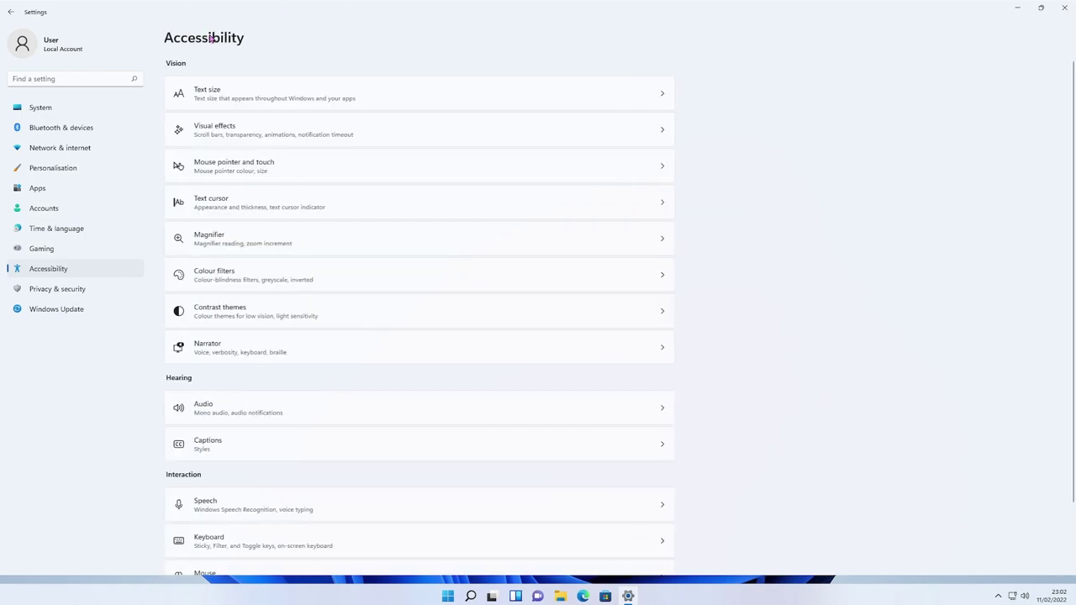
- Open the Magnifier settings, turn Magnifier on, and close it again
click(234, 241)
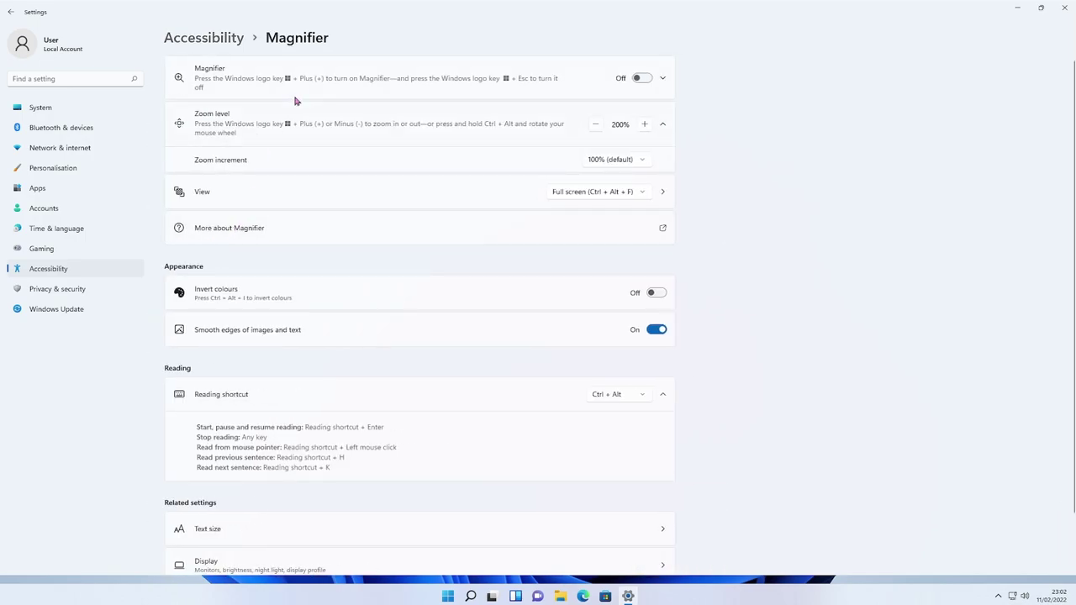
click(638, 78)
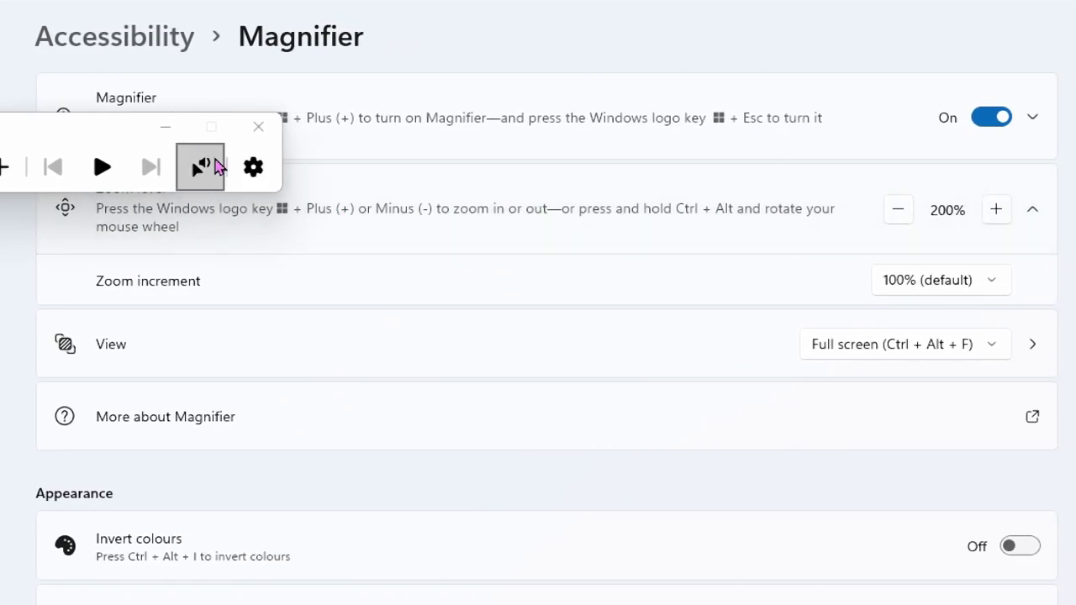
click(259, 128)
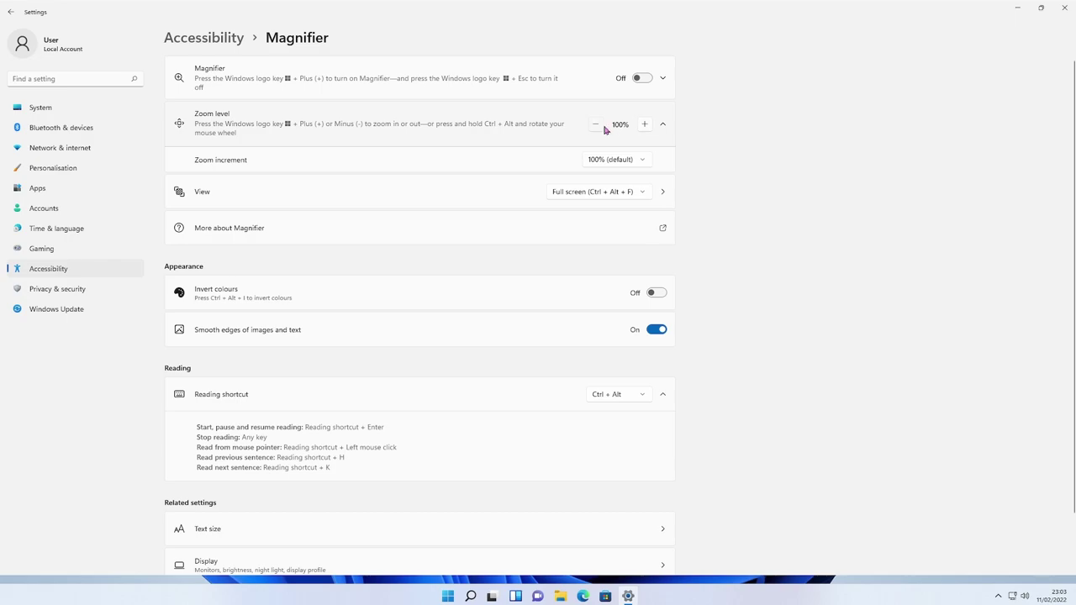
- Set Magnifier's zoom level to 200% and its view to Docked, and turn Magnifier on
click(663, 126)
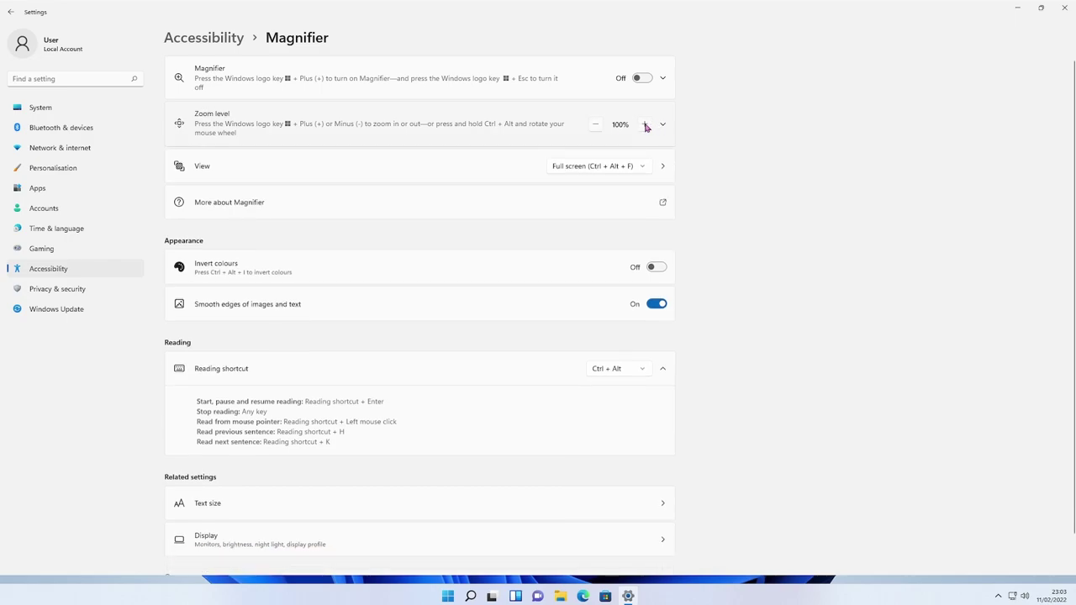
click(589, 171)
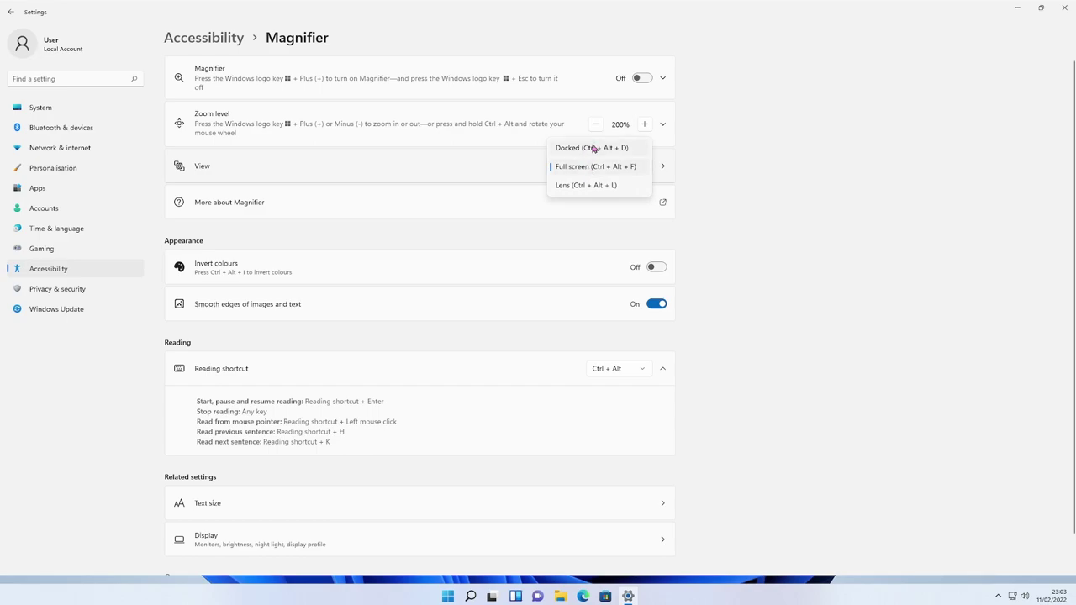
click(594, 148)
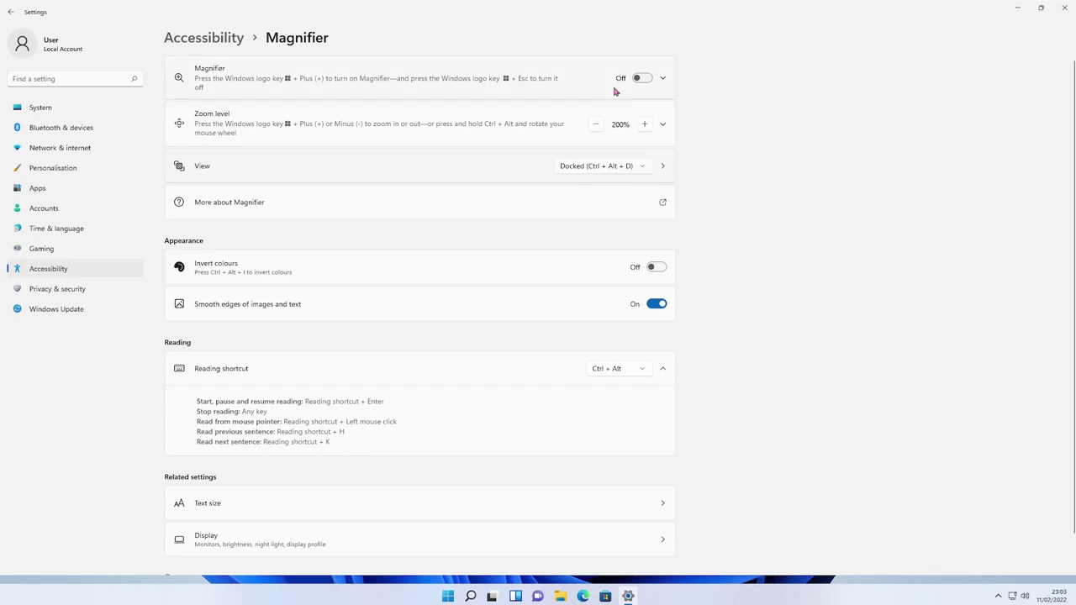
click(641, 78)
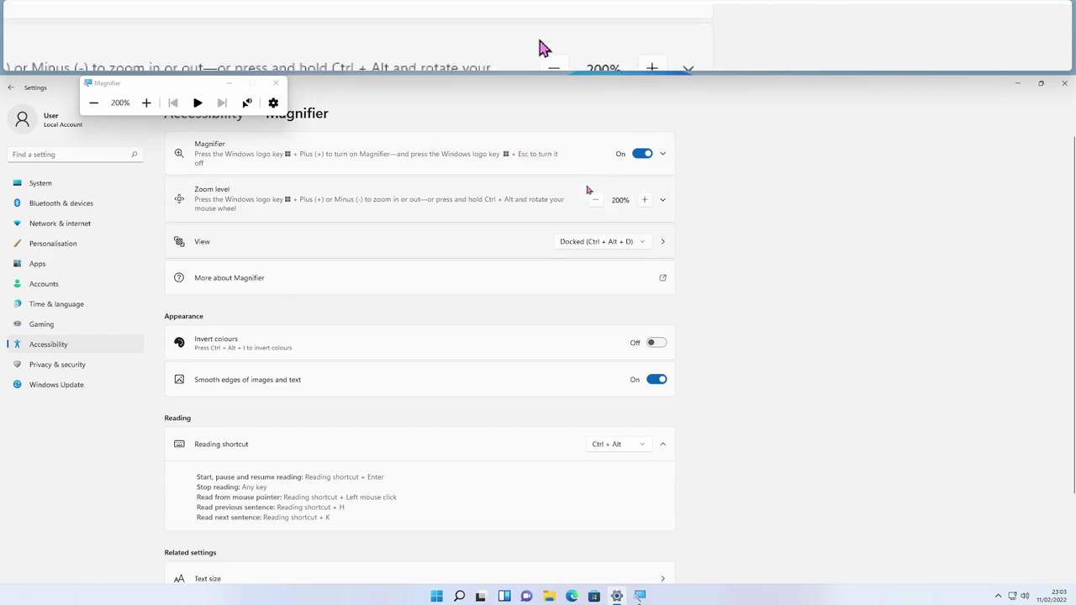
- Change the Magnifier view to Lens and turn Magnifier off
click(588, 242)
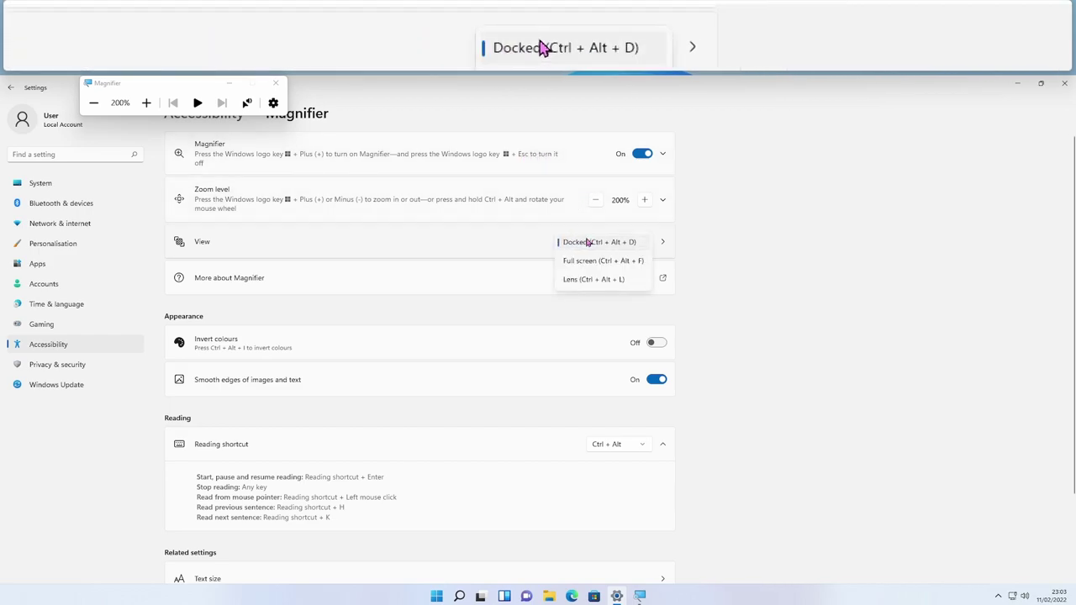
click(585, 283)
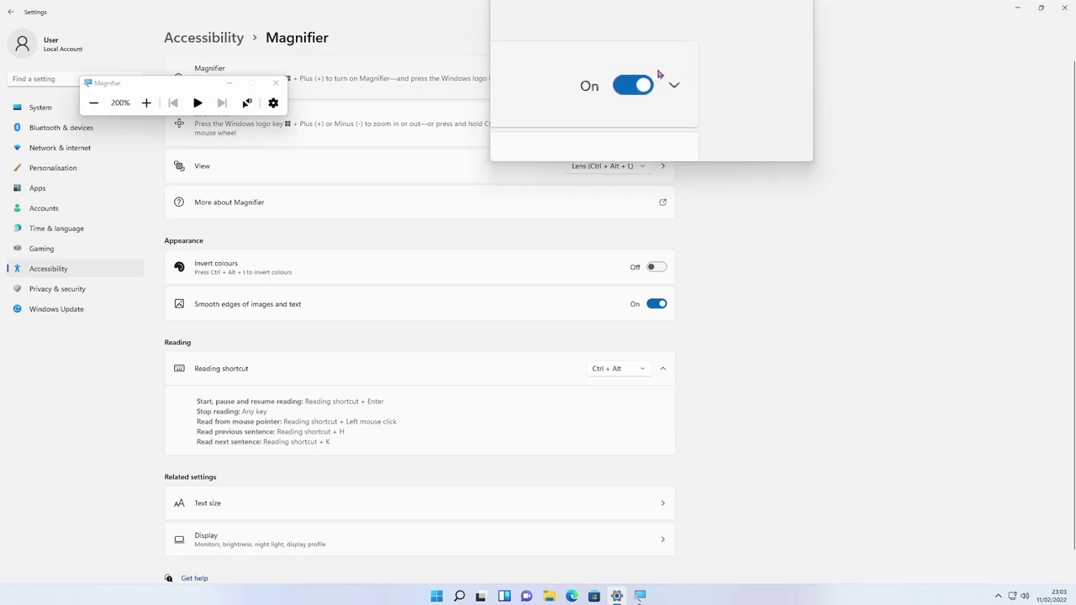
click(641, 79)
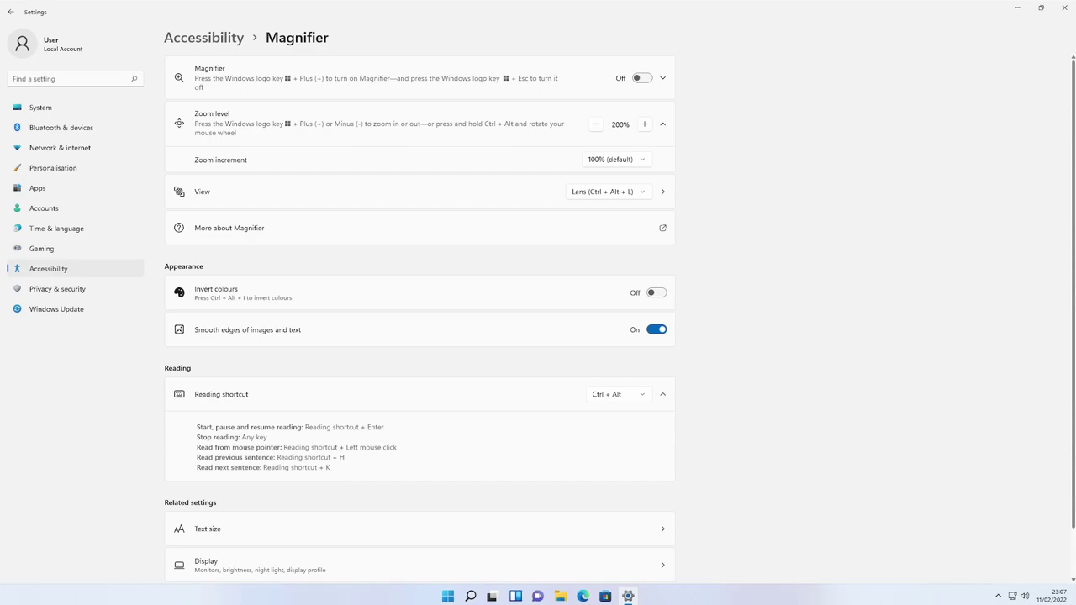
- Try turning off smooth edges of images and text, and open and close the Start menu to check its look
click(662, 334)
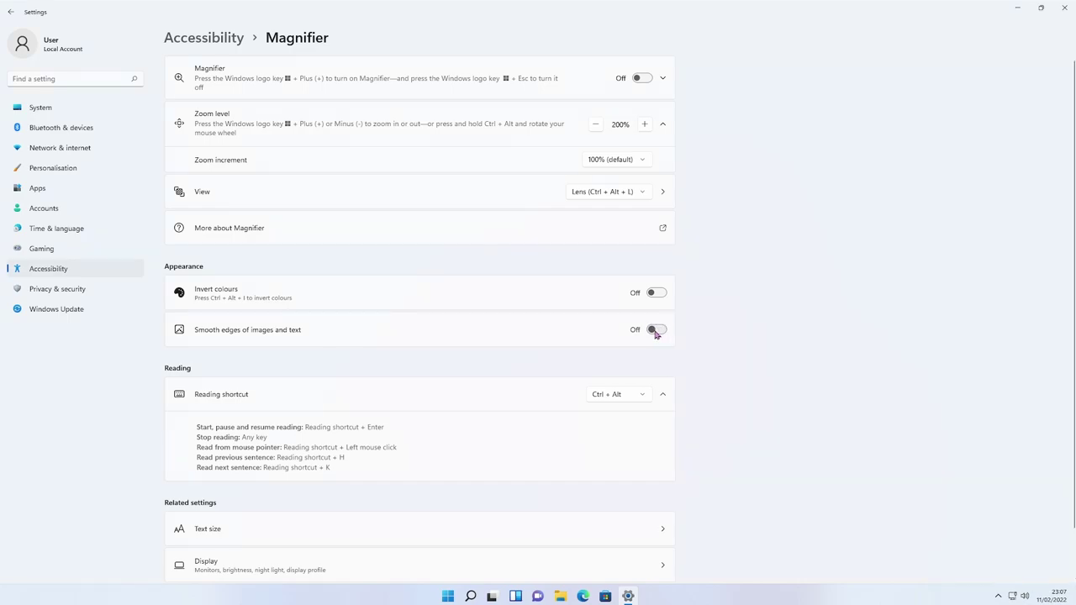
click(448, 597)
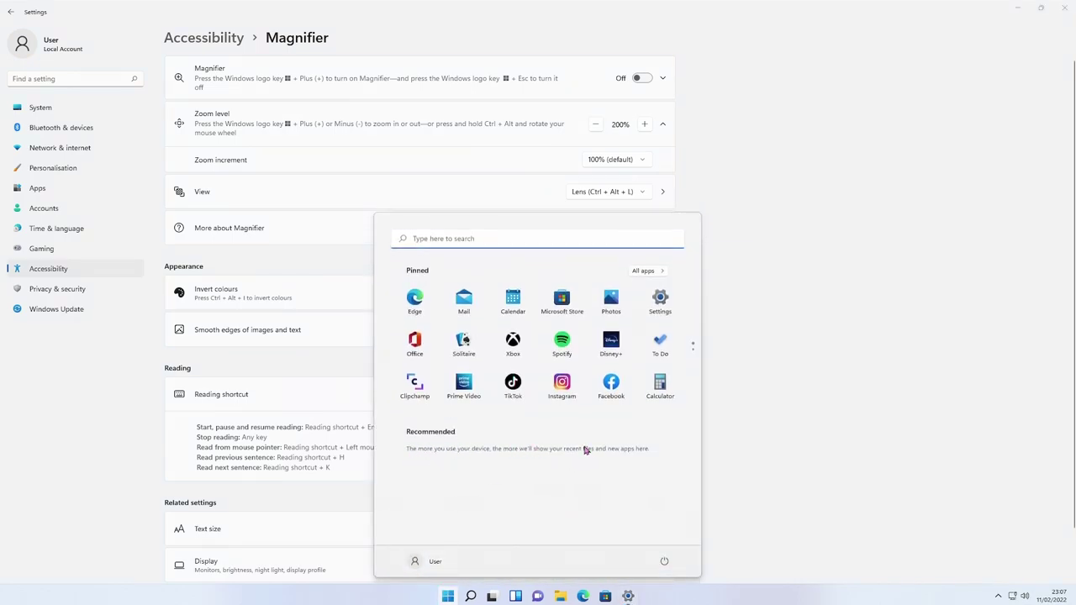
click(97, 384)
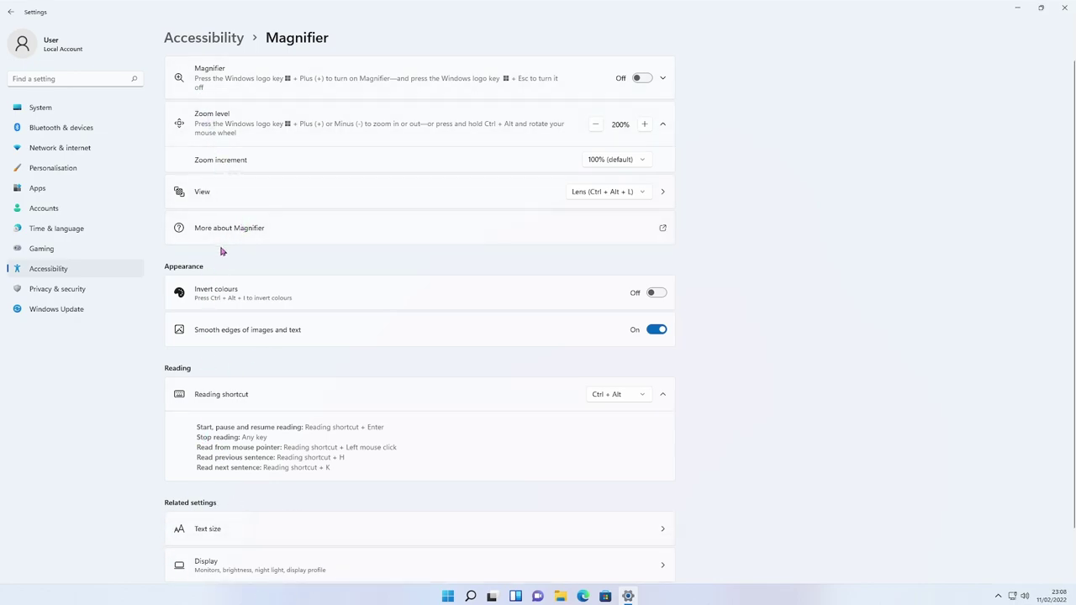
- Turn Magnifier on, view its reading speed and voice settings, and close Magnifier
click(642, 80)
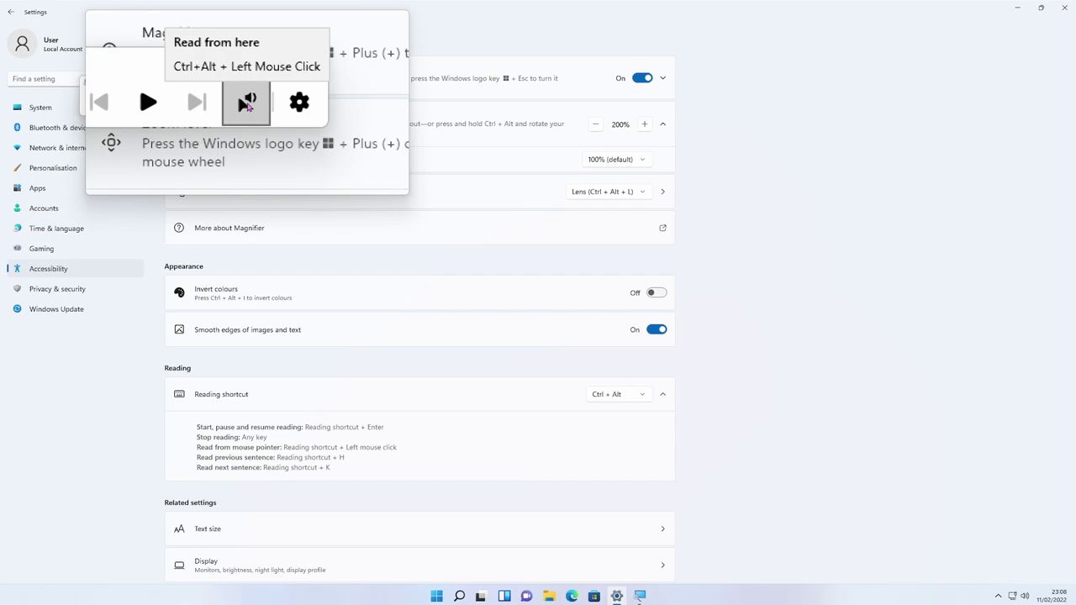
click(275, 104)
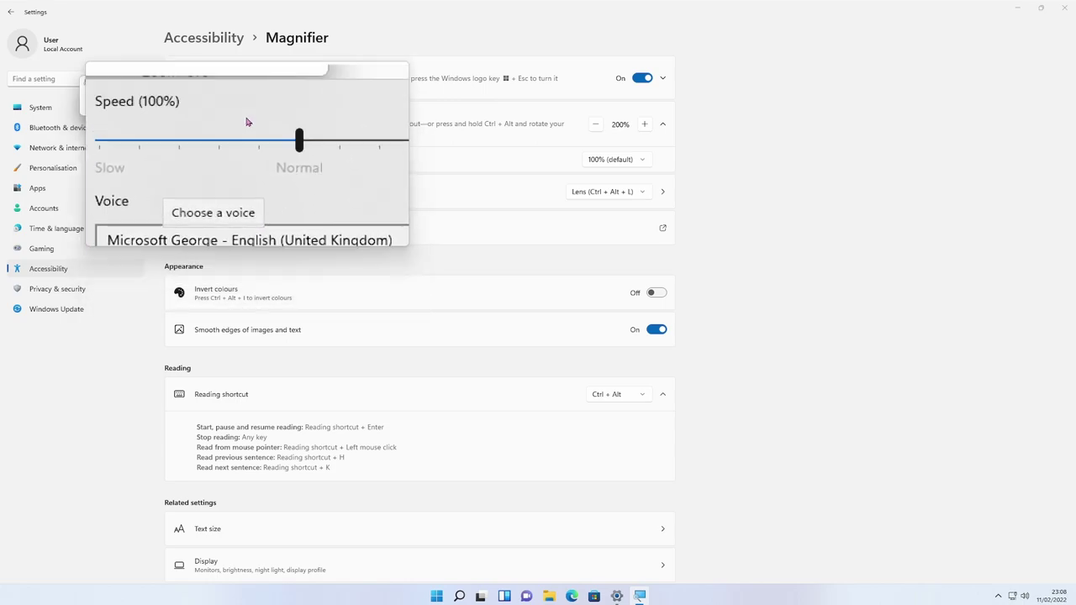
click(279, 84)
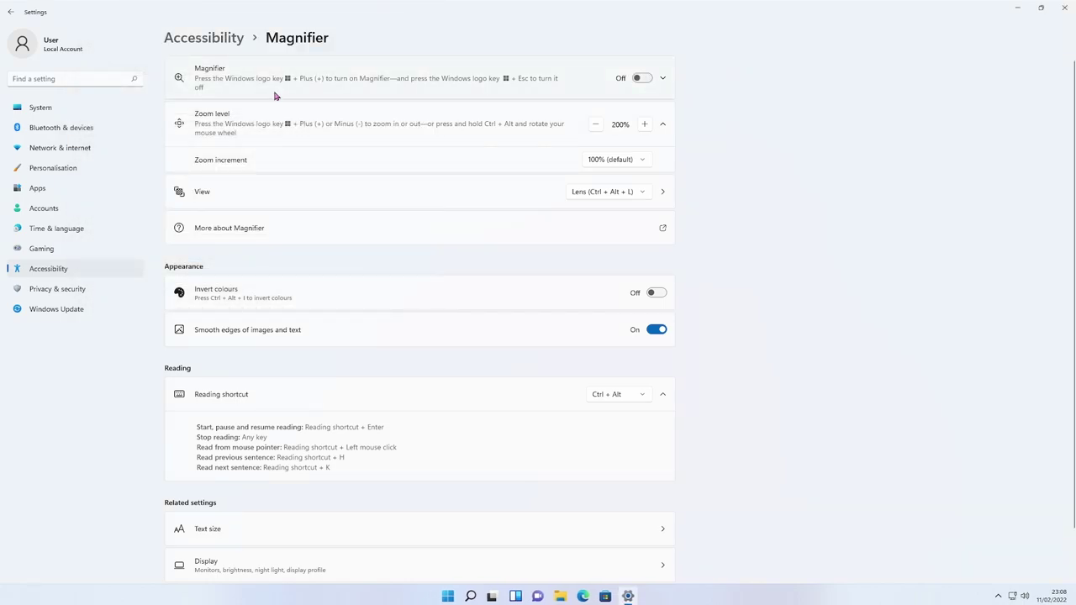
- Open the Colour filters page from the Accessibility overview and turn colour filters on
click(225, 40)
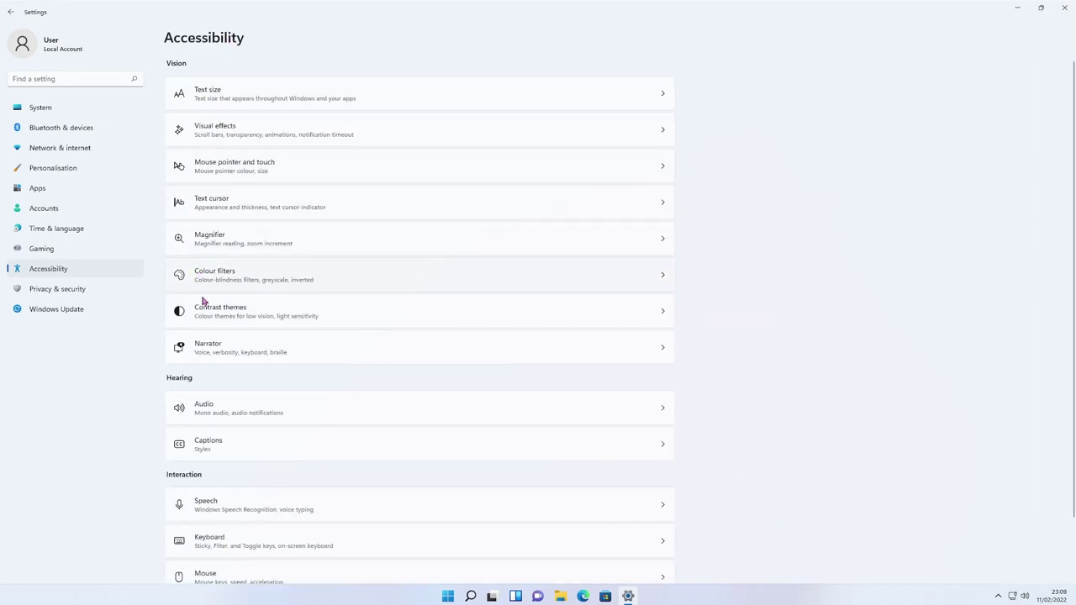
click(223, 279)
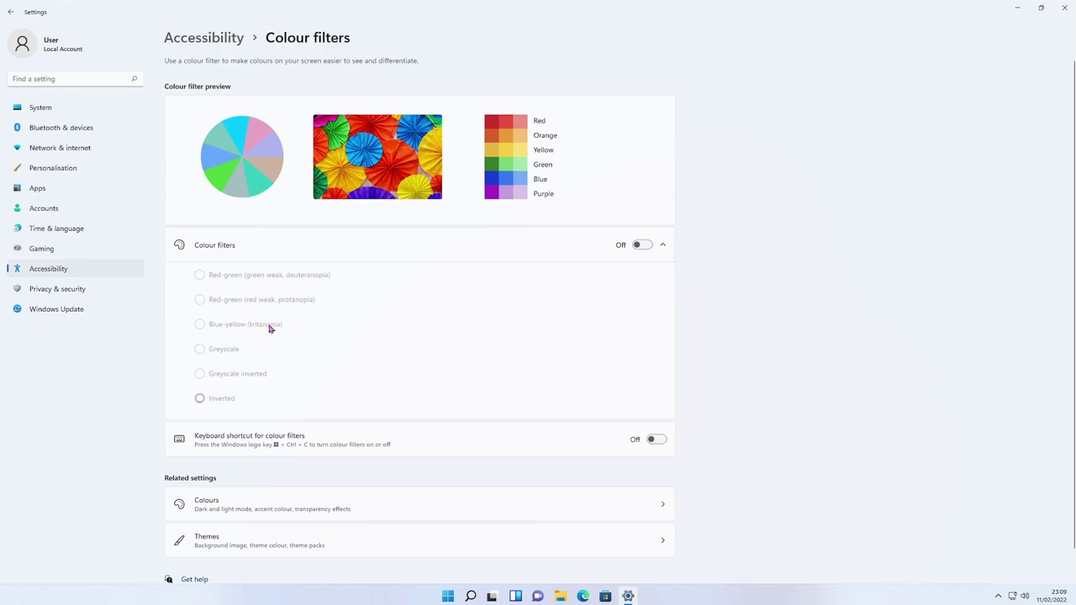
click(646, 245)
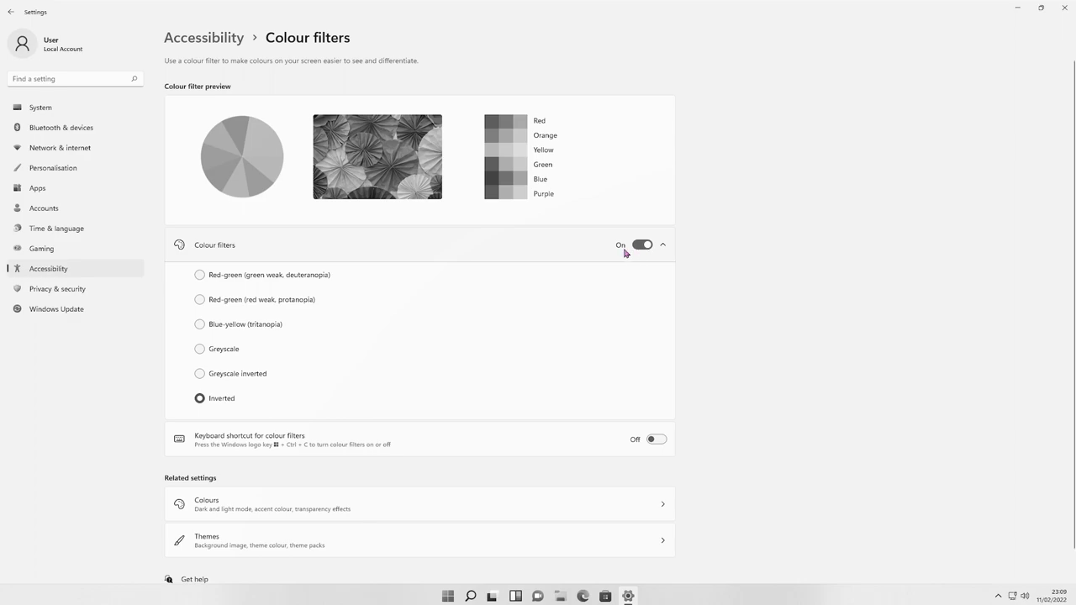
- Try both red-green filters, blue-yellow, greyscale, greyscale inverted and inverted in turn, and turn colour filters off
click(200, 275)
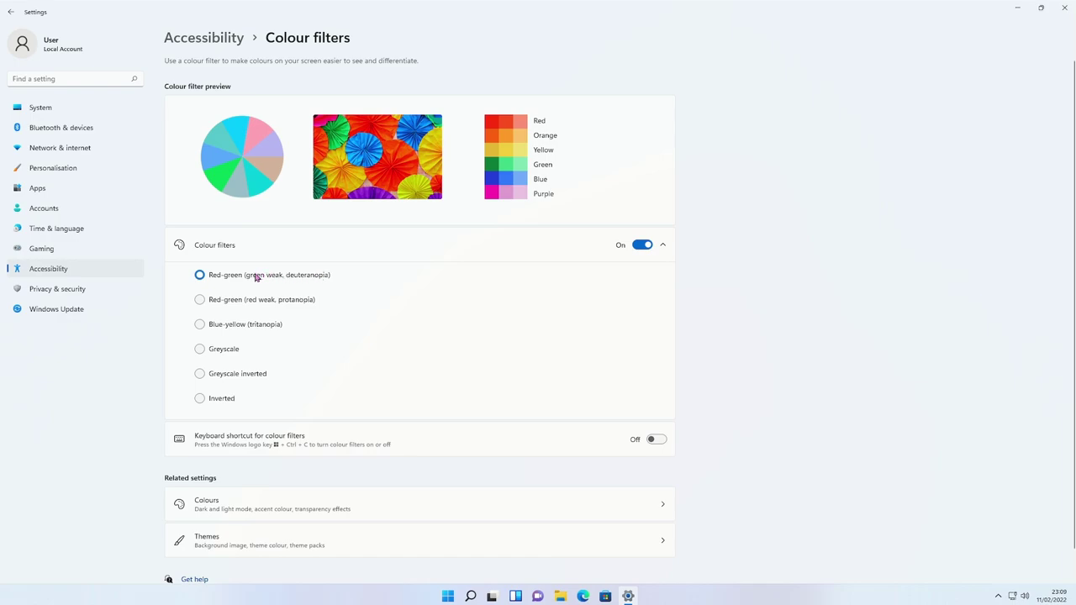
click(202, 301)
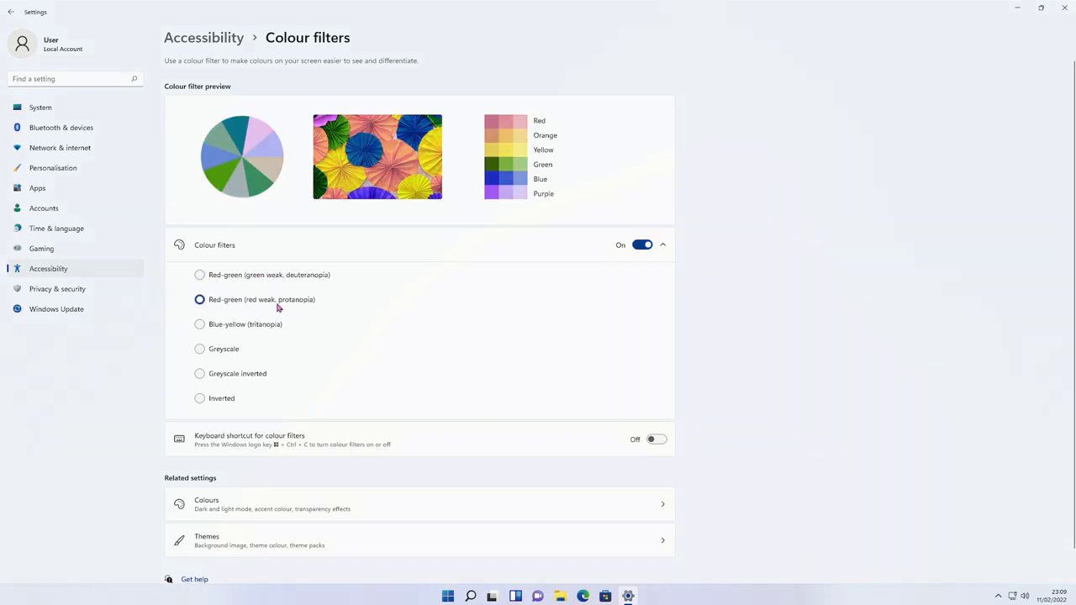
click(208, 326)
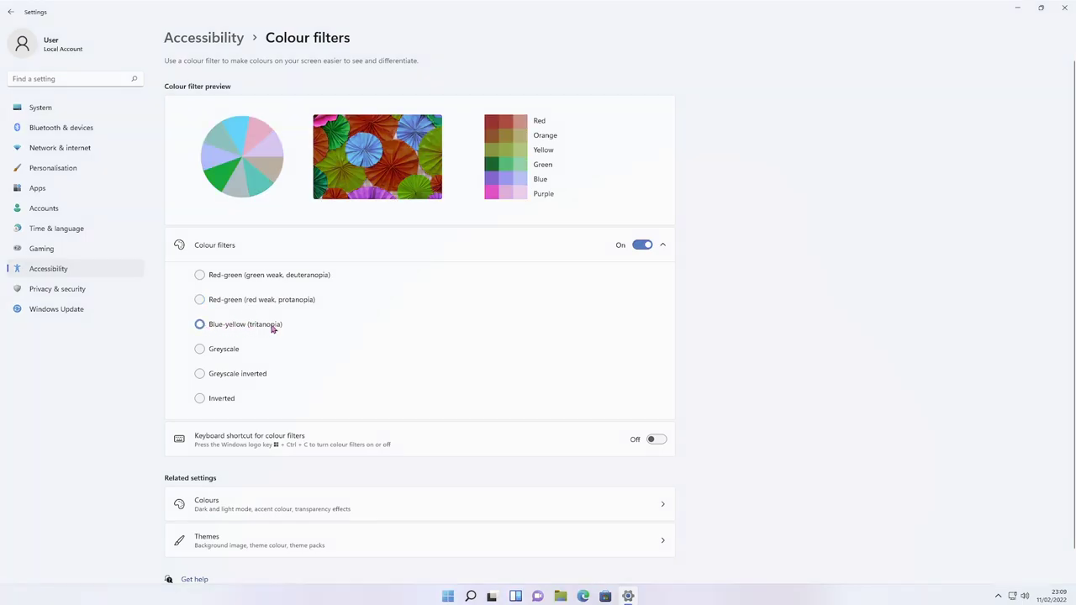
click(202, 349)
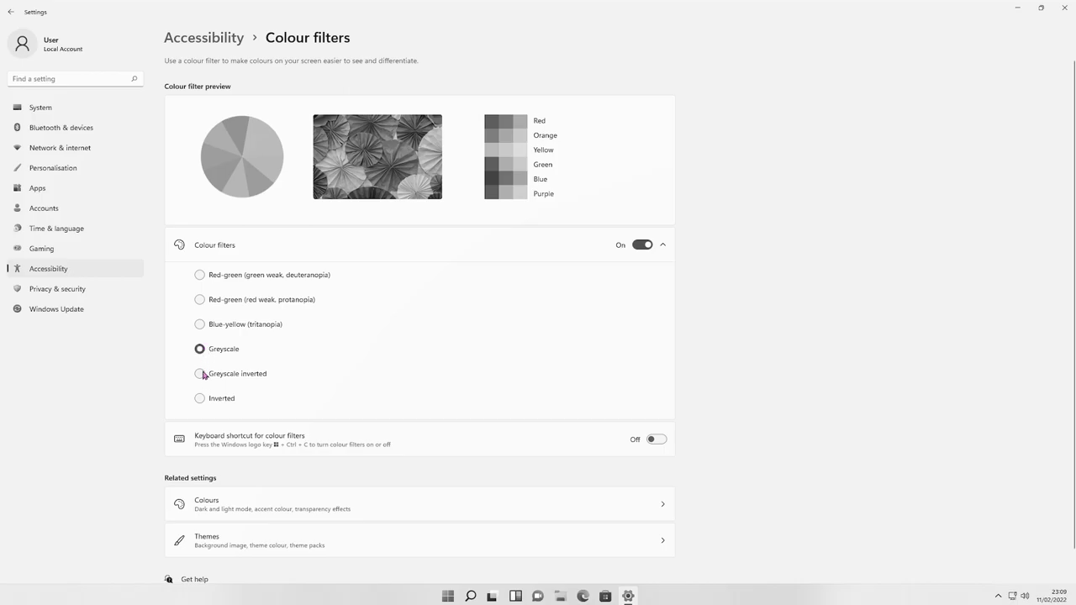
click(201, 375)
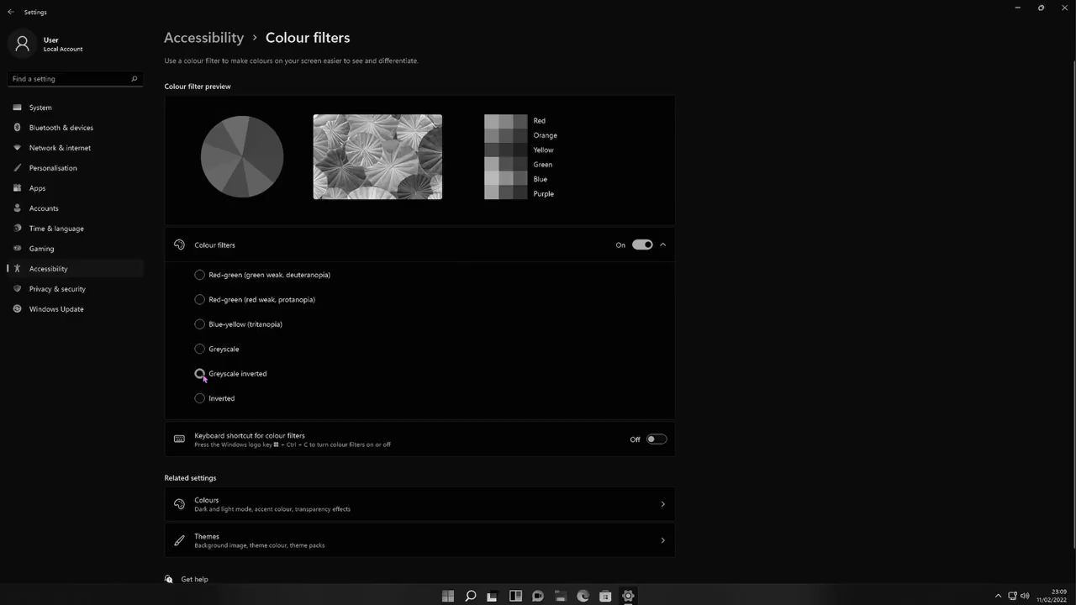
click(200, 400)
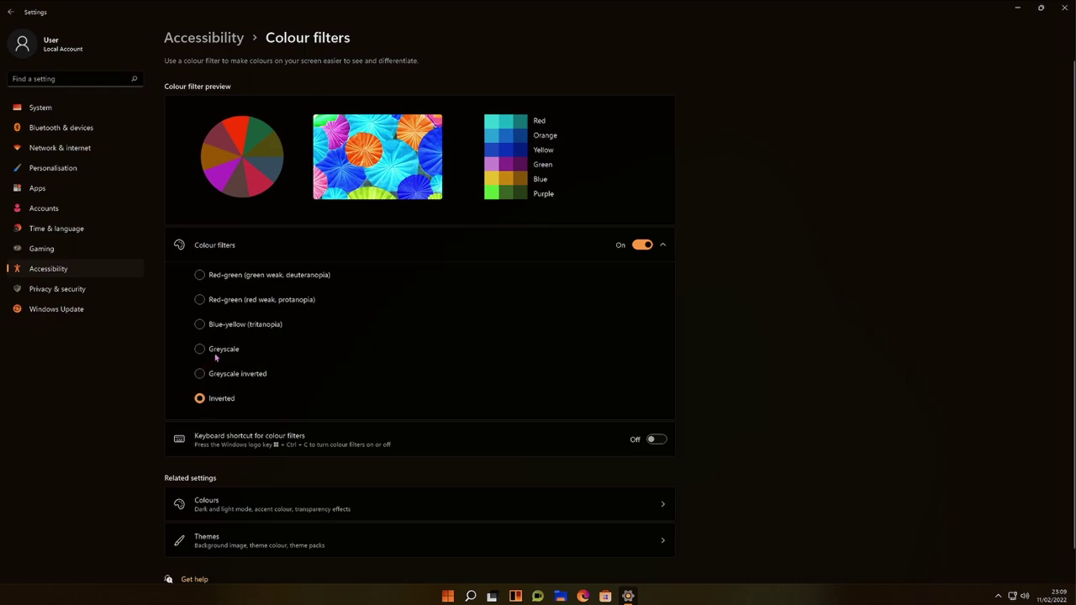
click(642, 246)
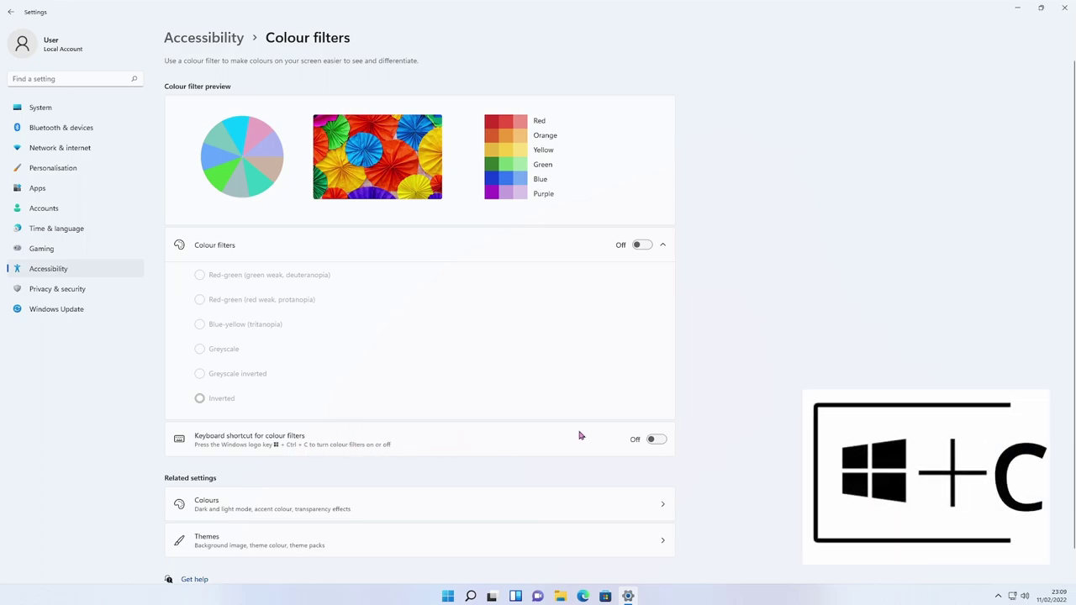
- Enable the keyboard shortcut for colour filters, try switching the filters on and off, and disable the shortcut again
click(655, 439)
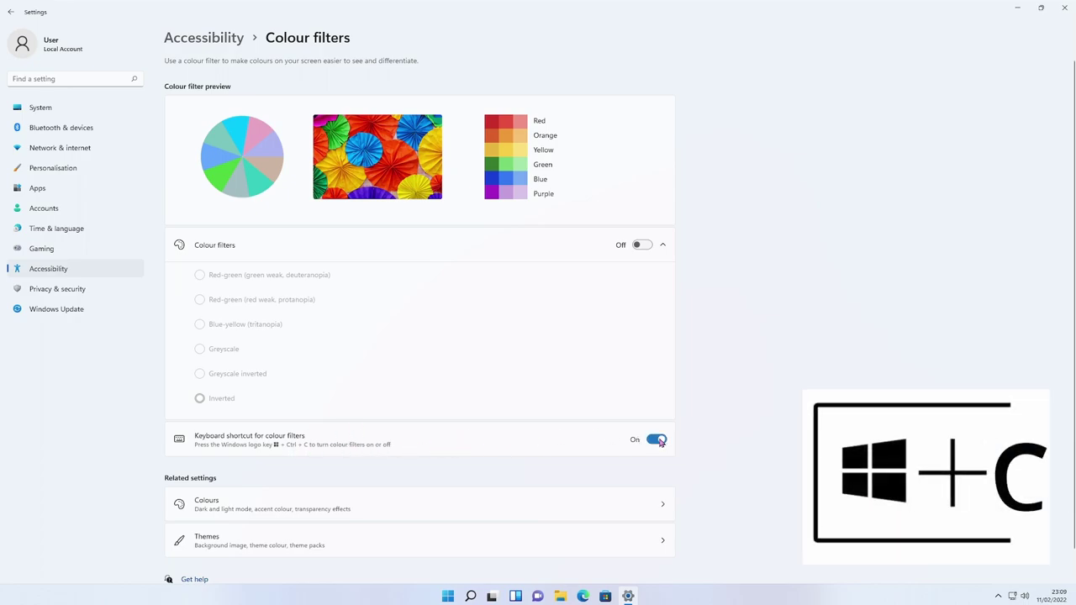
click(644, 245)
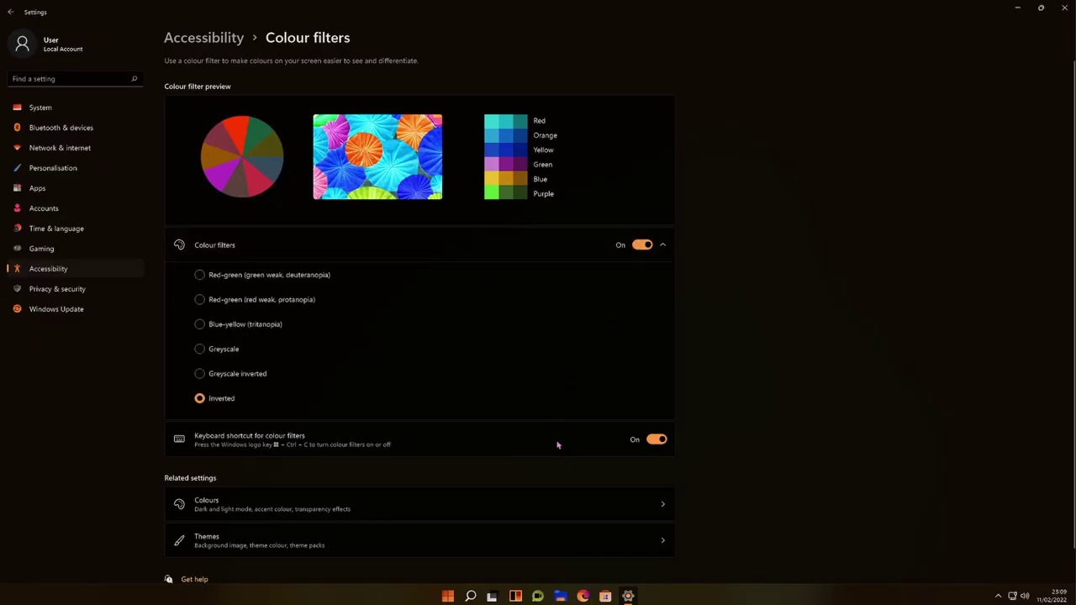
click(656, 439)
click(656, 439)
click(639, 246)
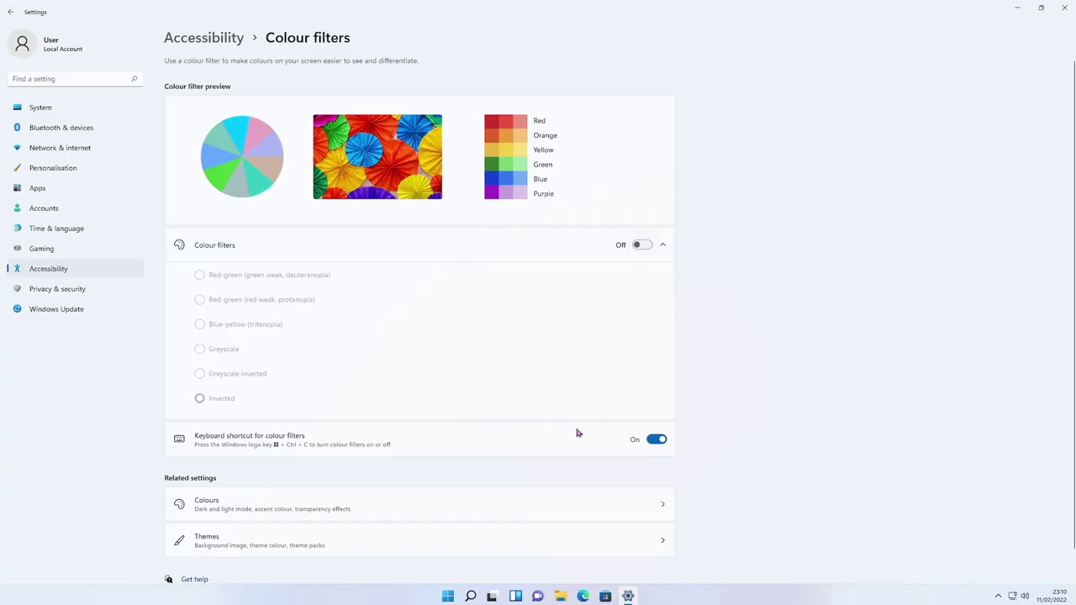
click(656, 439)
scroll(577, 362, down, 1)
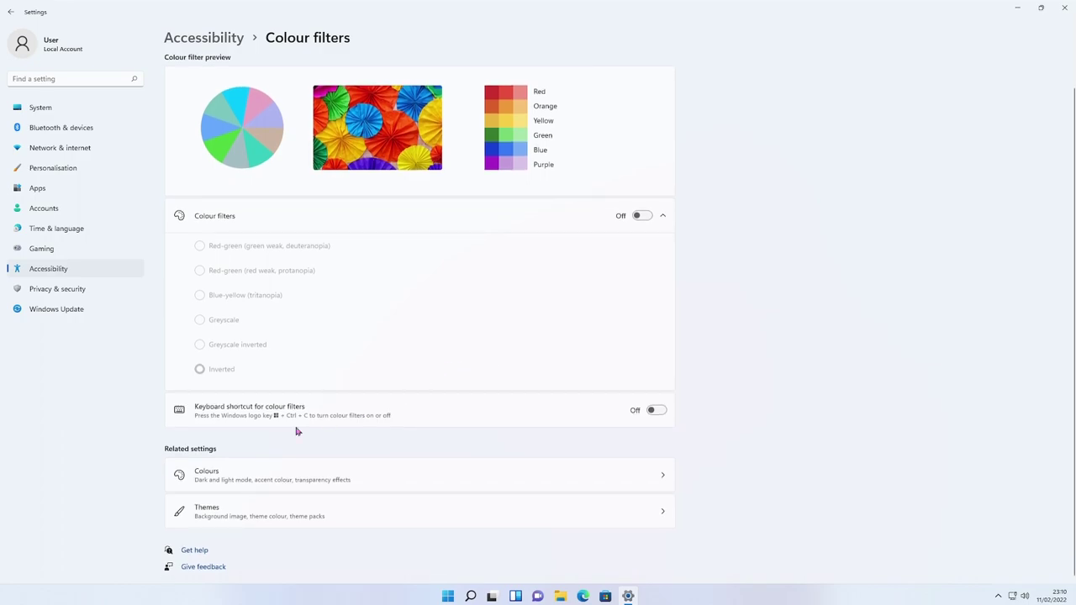
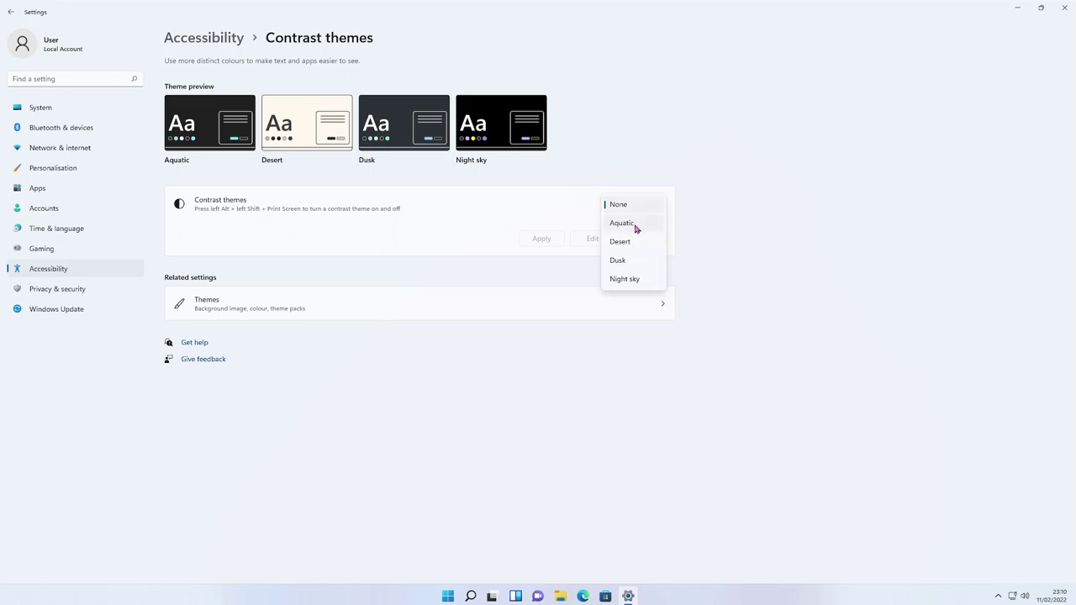
- Try the Aquatic and Desert contrast themes, applying each in turn
click(636, 229)
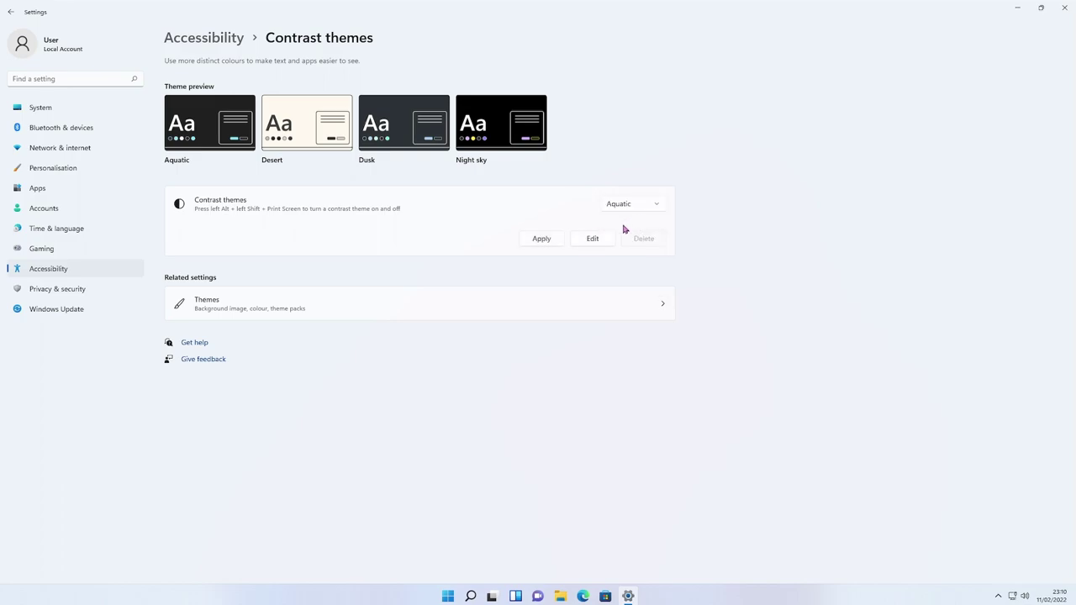
click(530, 241)
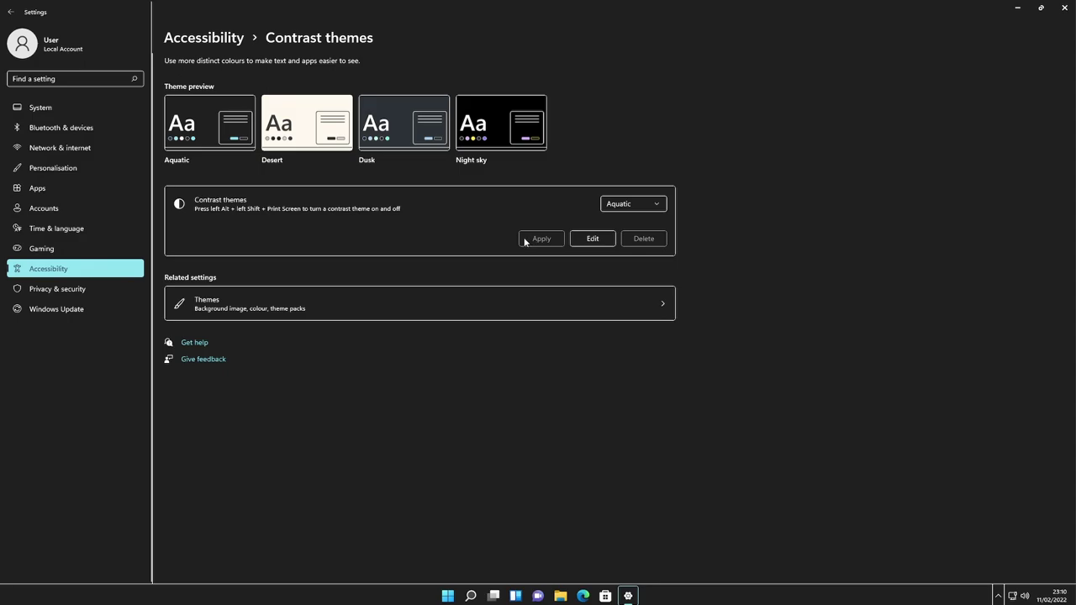
click(630, 208)
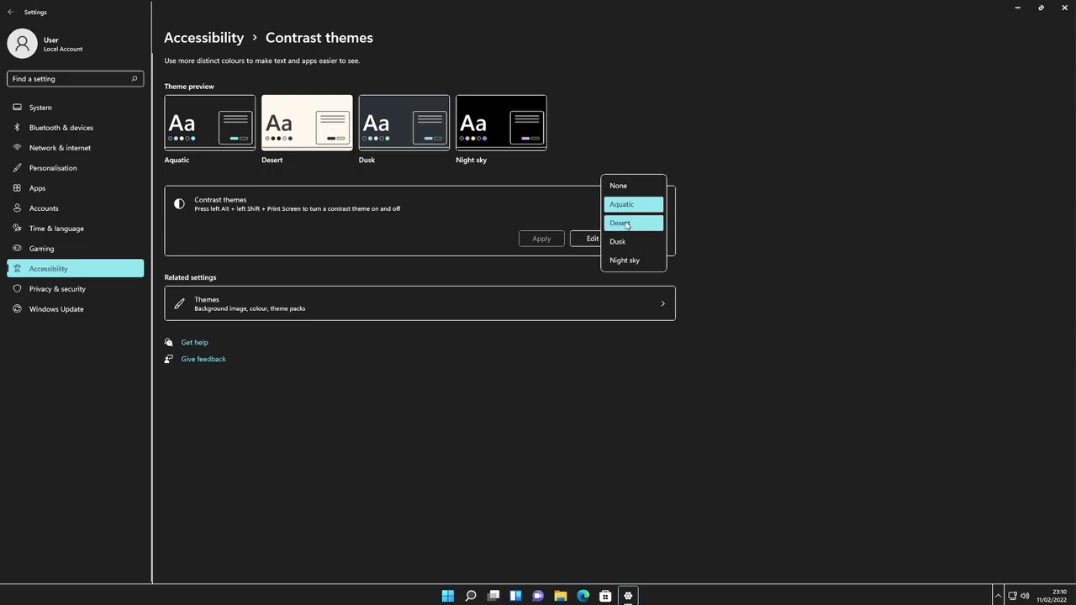
click(626, 224)
click(539, 242)
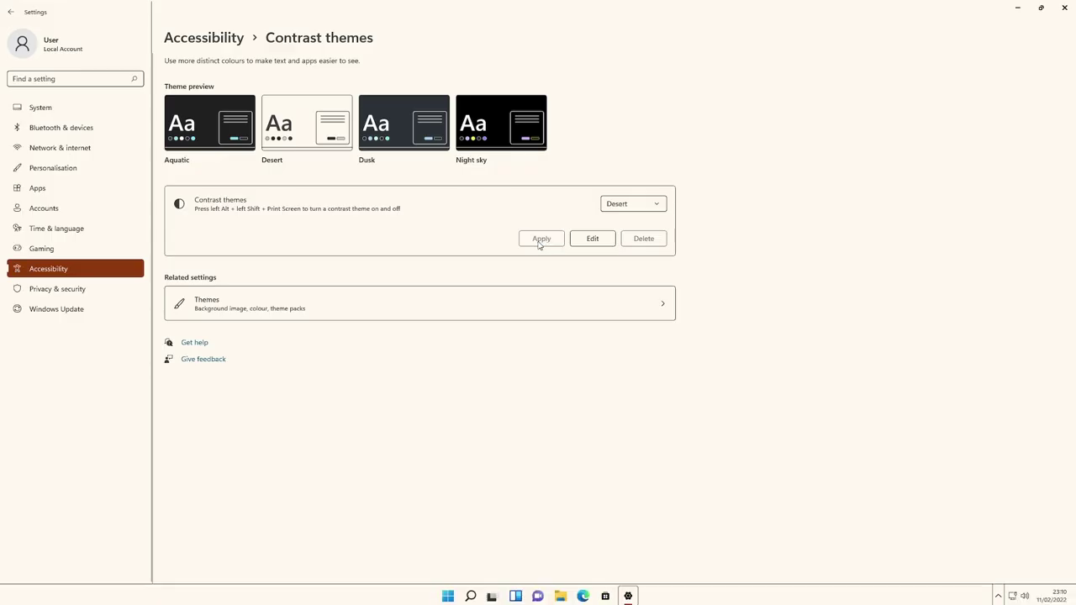
- Apply the Dusk contrast theme
click(636, 205)
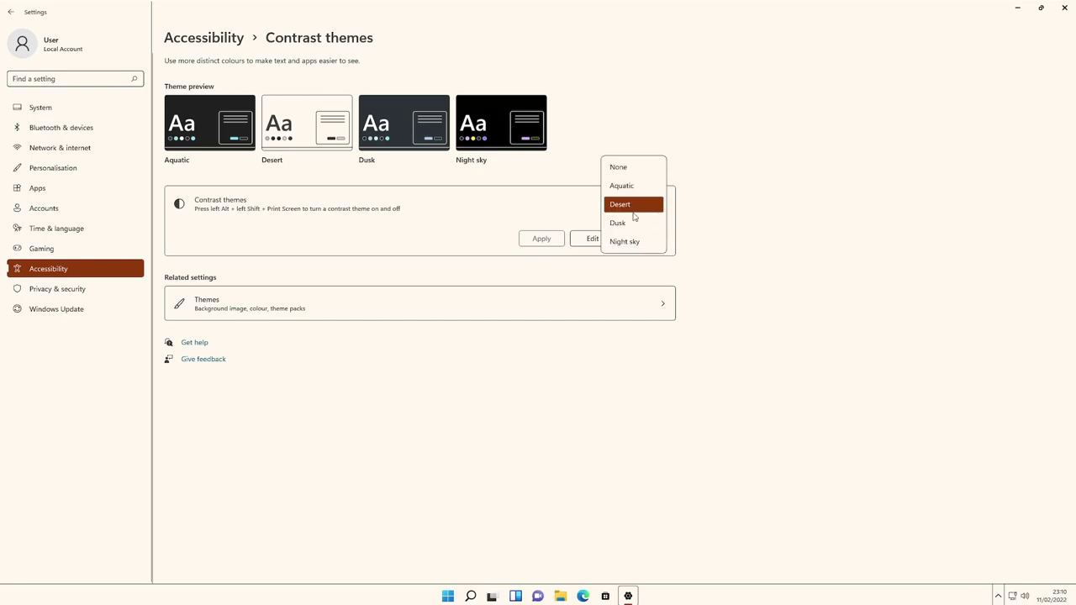
click(630, 224)
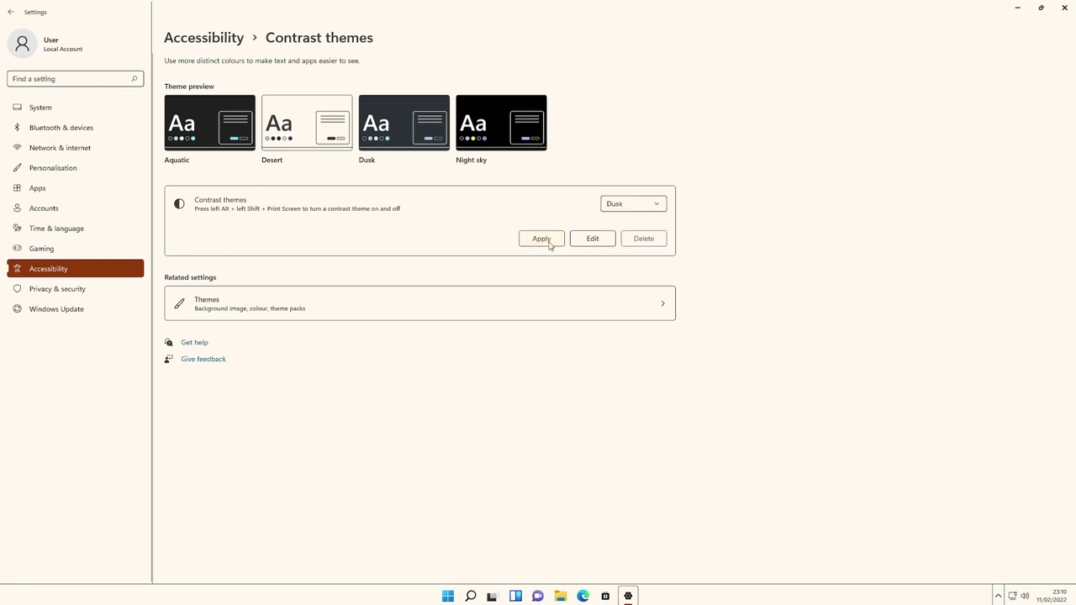
click(542, 239)
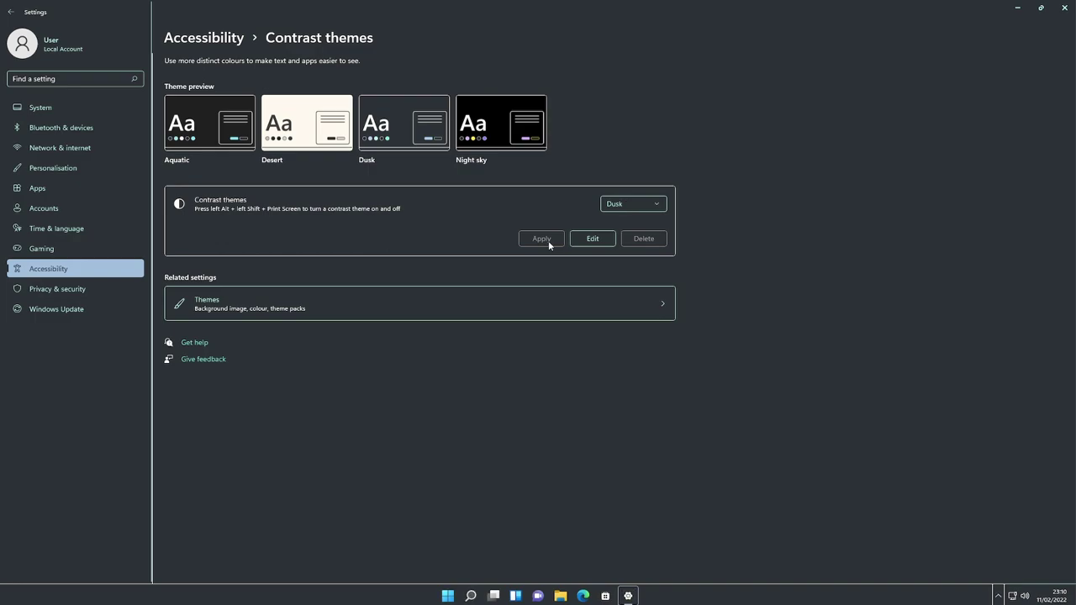
- Apply the Night sky contrast theme
click(620, 203)
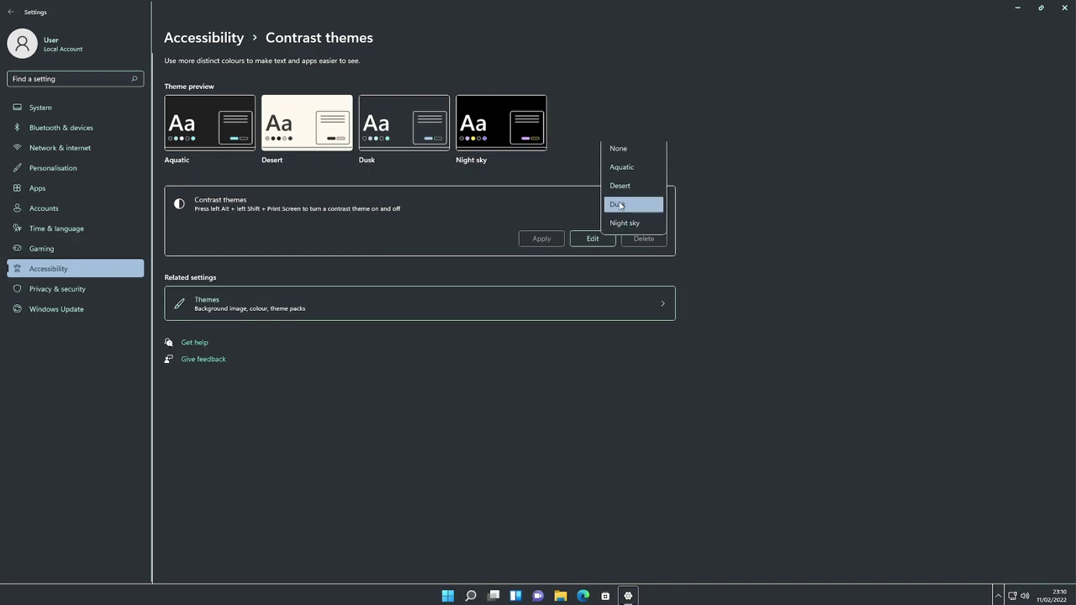
click(620, 223)
click(527, 241)
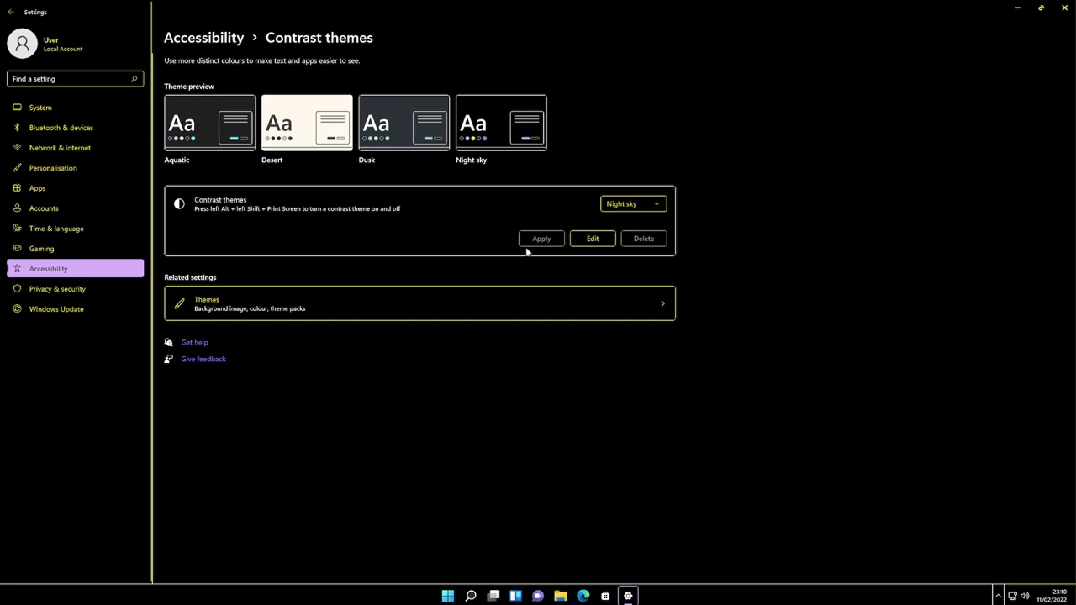
- Try changing the Night sky theme's hyperlink text colour to #FF0354, view the option to save a new theme, and cancel the edit
click(592, 239)
click(593, 239)
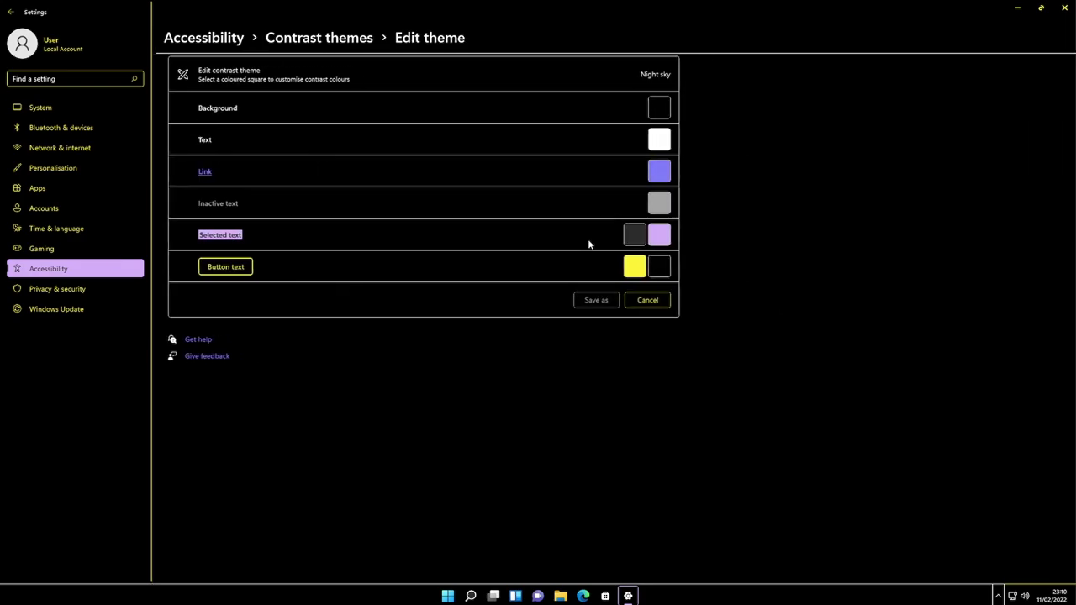
click(655, 181)
drag(663, 269, 702, 211)
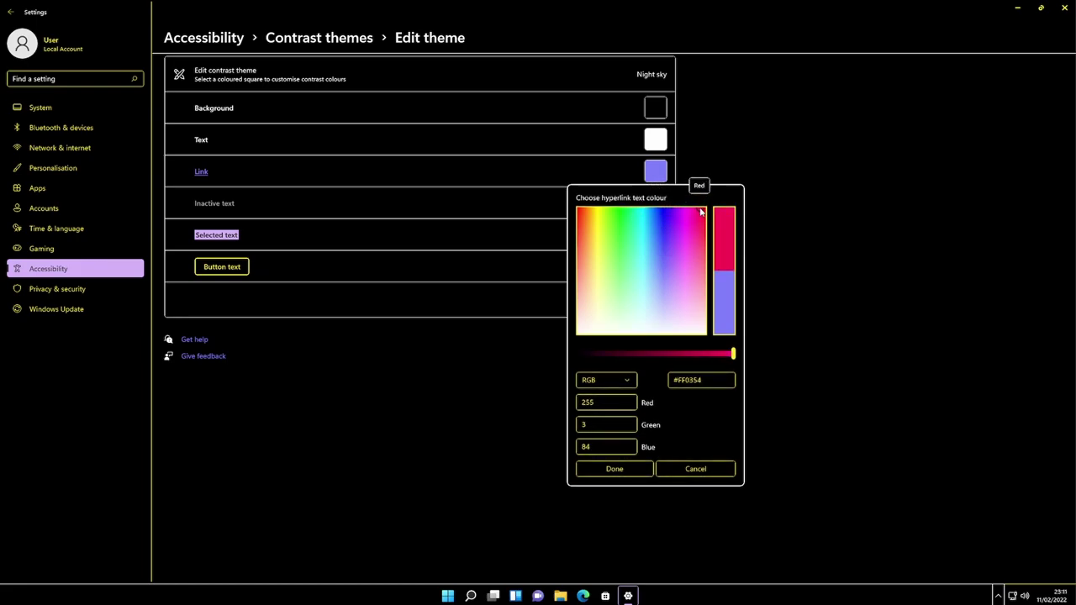
click(614, 469)
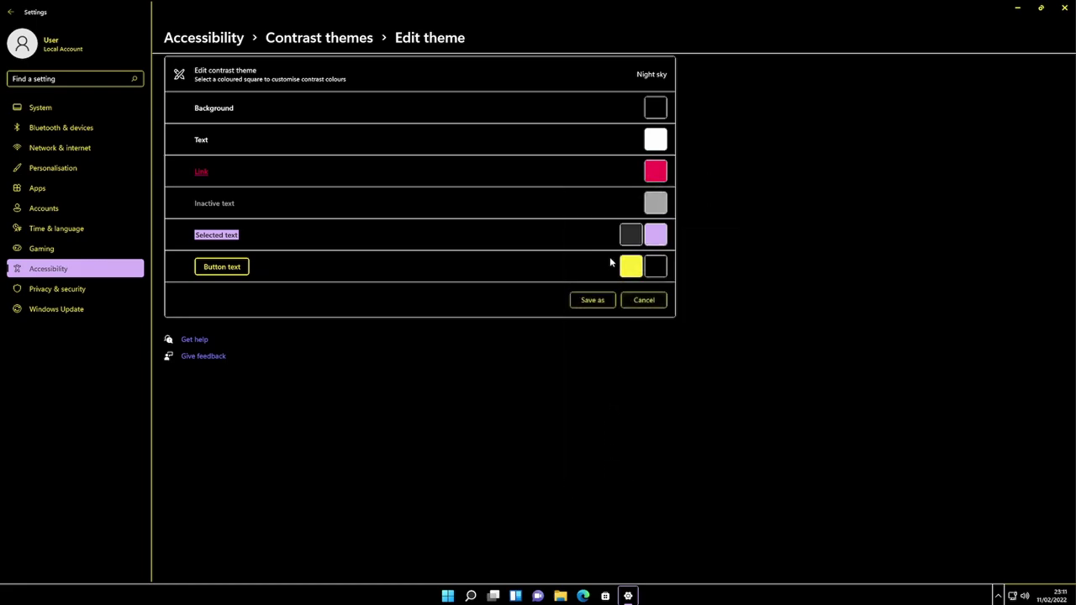
click(600, 303)
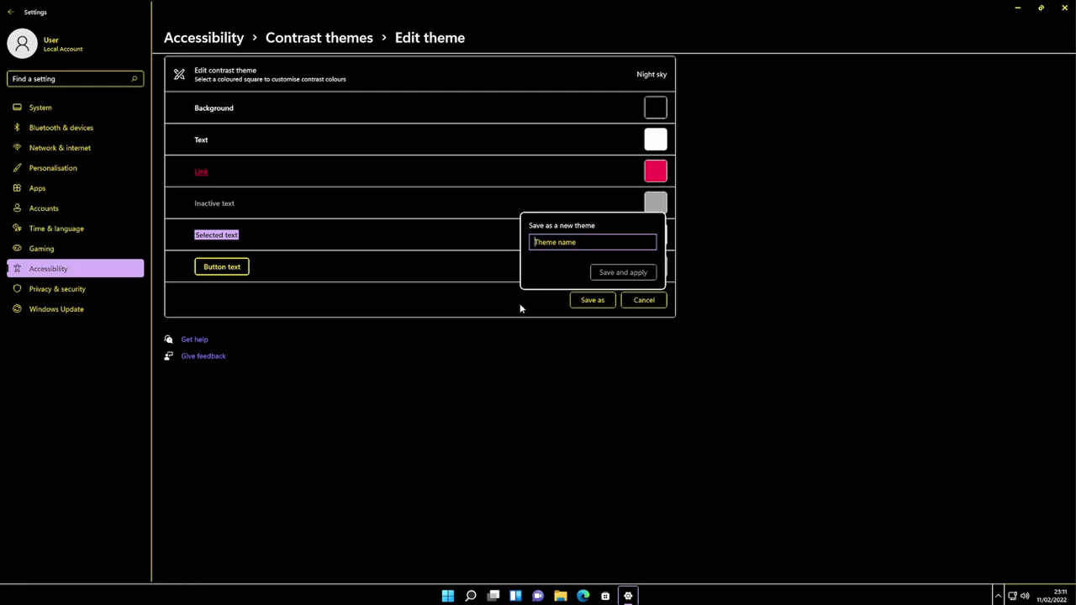
click(649, 304)
click(644, 301)
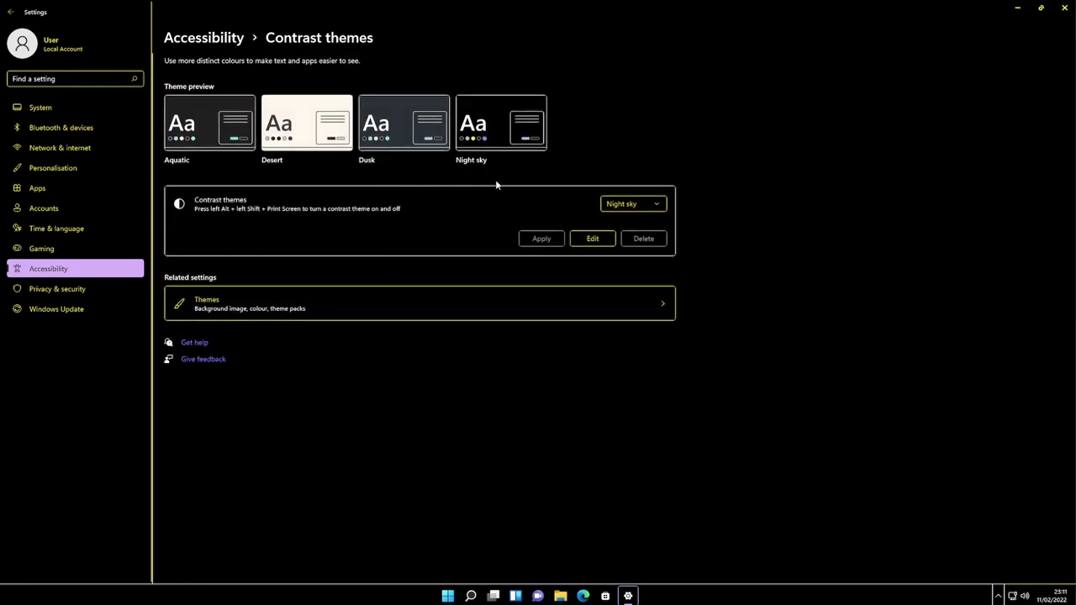
- Turn off contrast themes by applying None
click(631, 204)
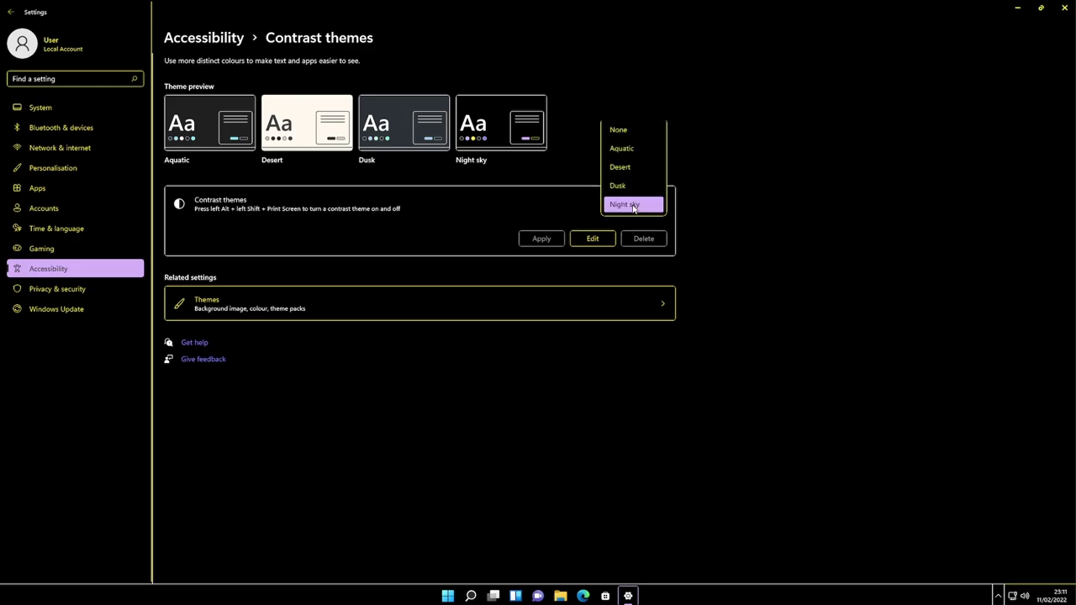
click(632, 133)
click(544, 240)
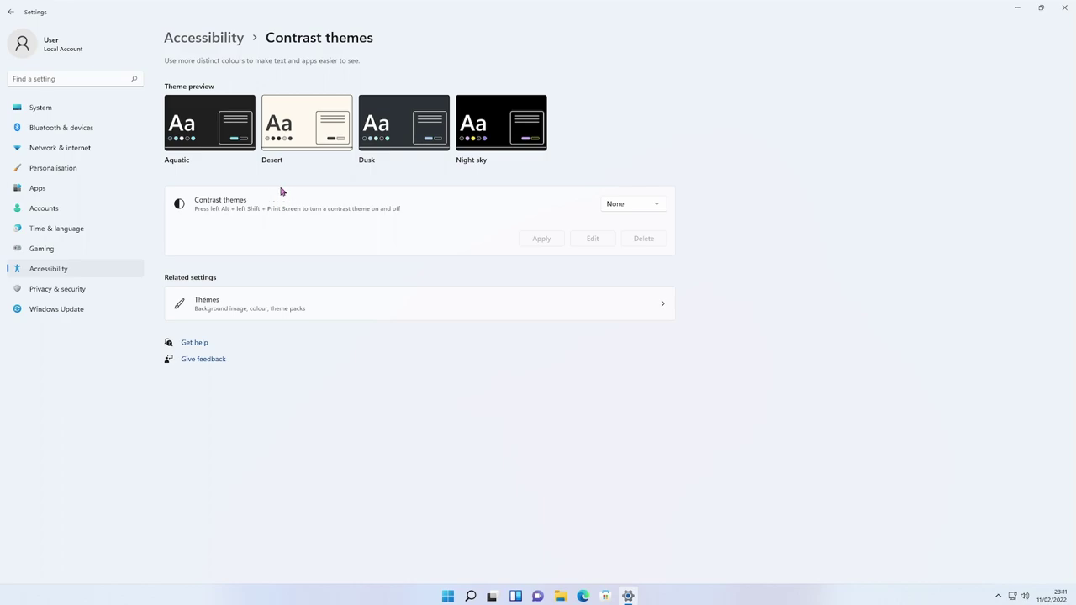
- Go to the Narrator accessibility settings, and try starting Narrator and exiting it from its welcome window
click(202, 42)
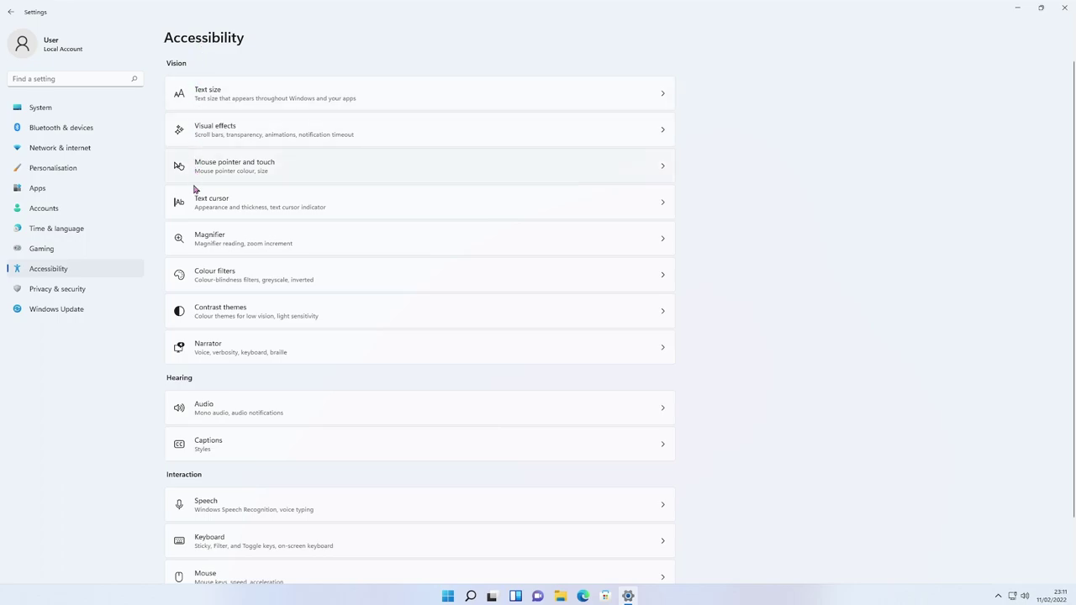
click(271, 352)
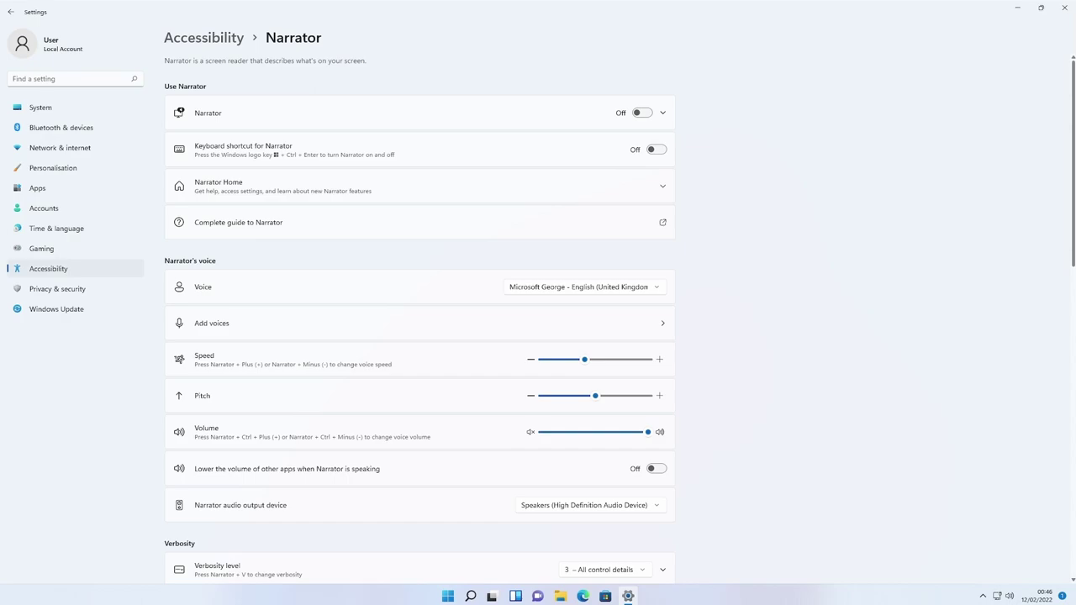
click(643, 113)
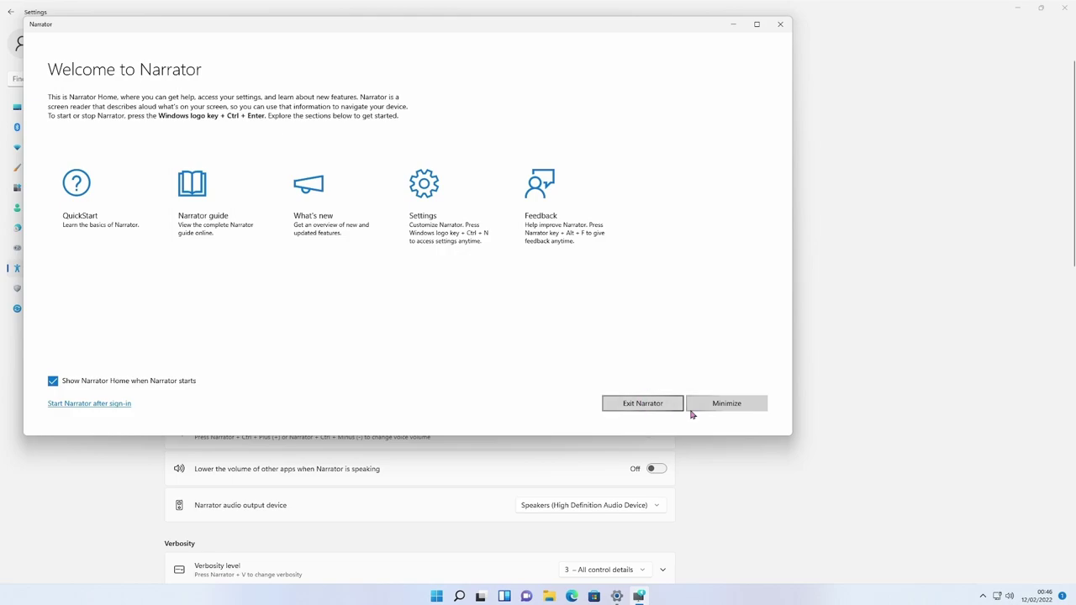
click(648, 412)
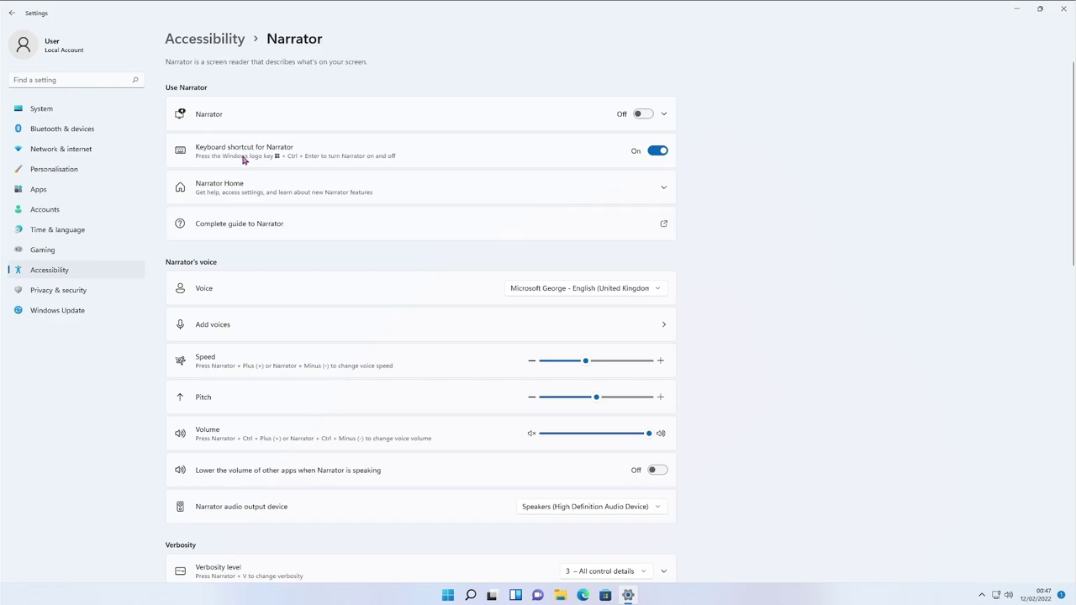
- Stop Narrator Home from showing when Narrator starts, and view the available Narrator voices without changing the voice
click(660, 184)
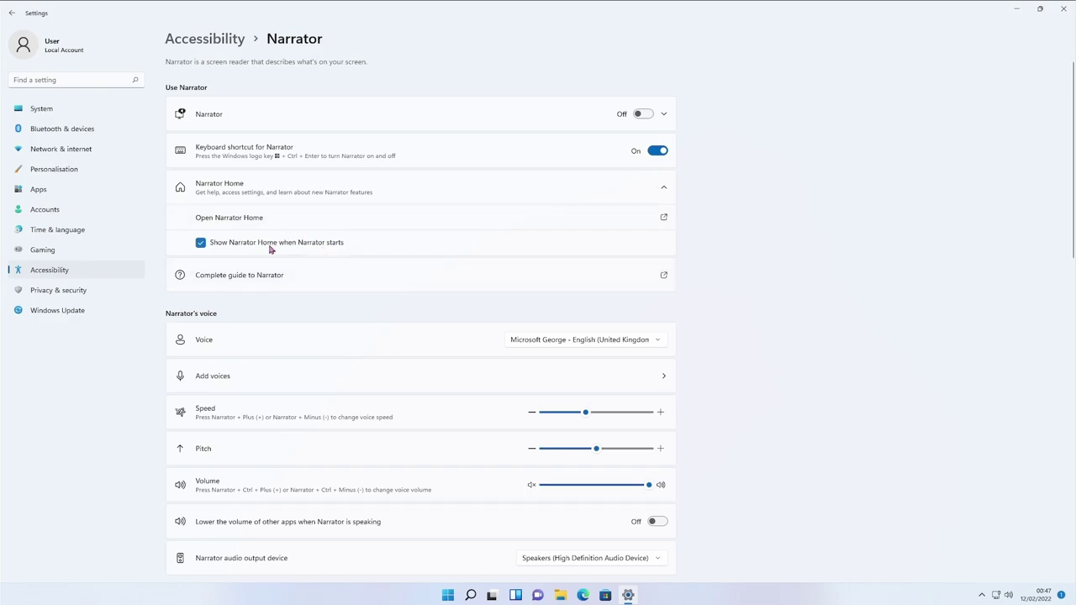
click(202, 243)
click(618, 345)
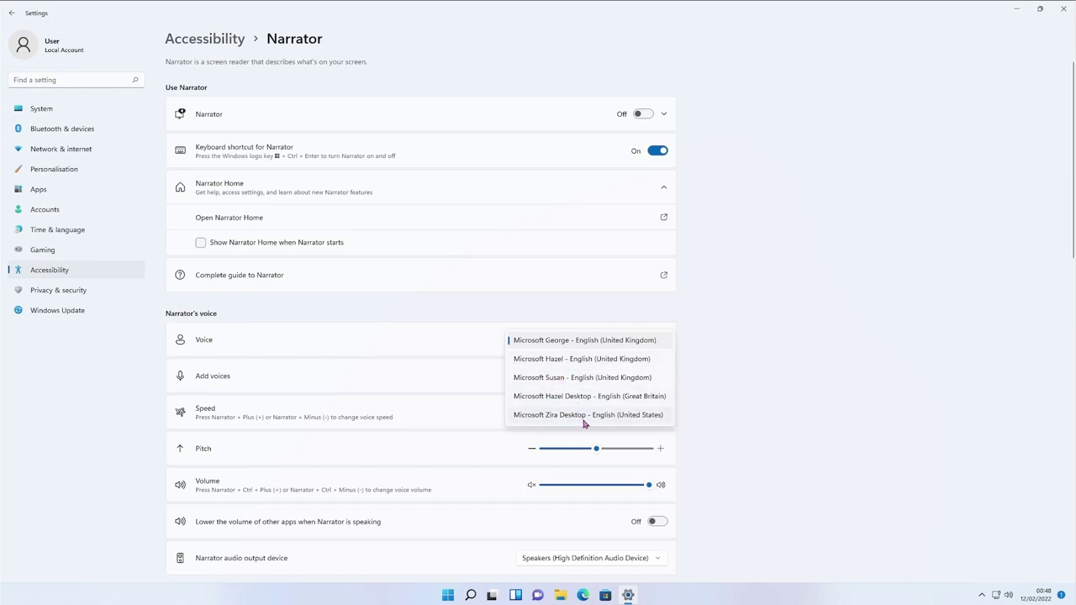
click(786, 343)
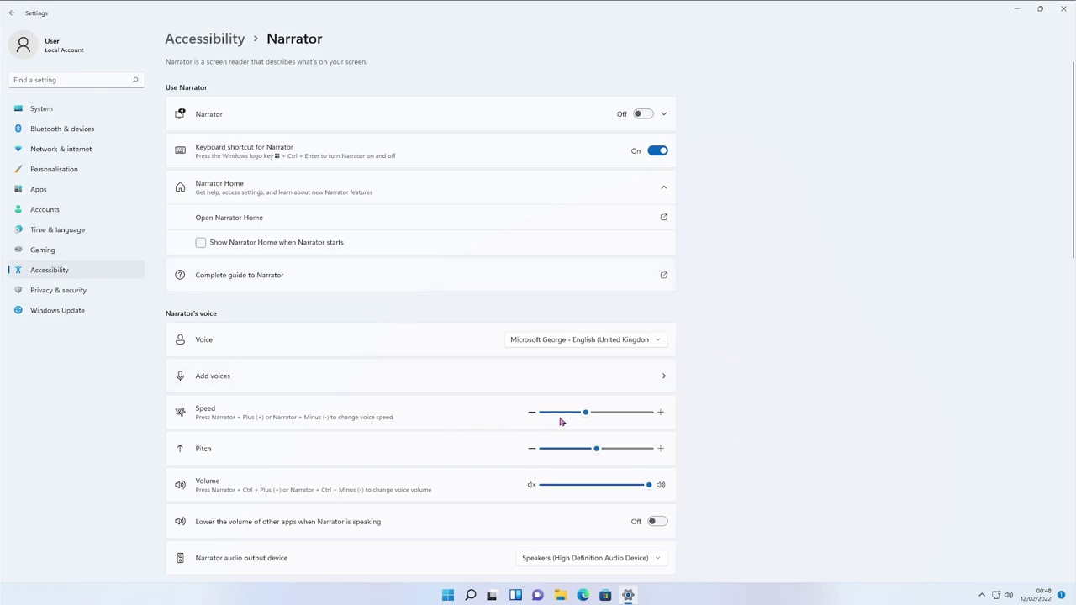
- Lower the Narrator voice speed slightly and test it by switching Narrator on and off again
drag(580, 416, 576, 415)
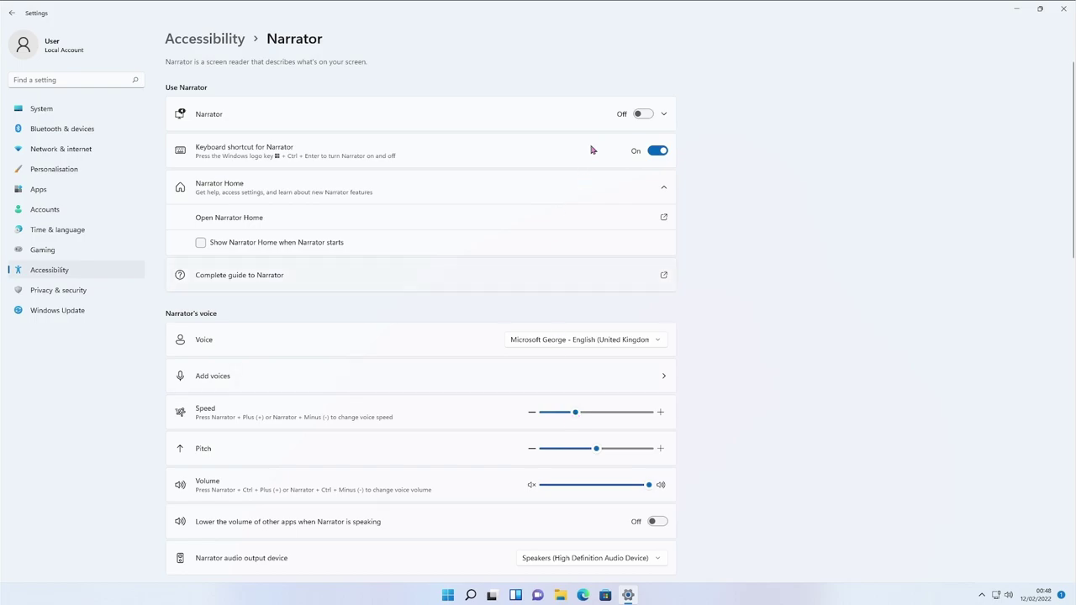
click(641, 115)
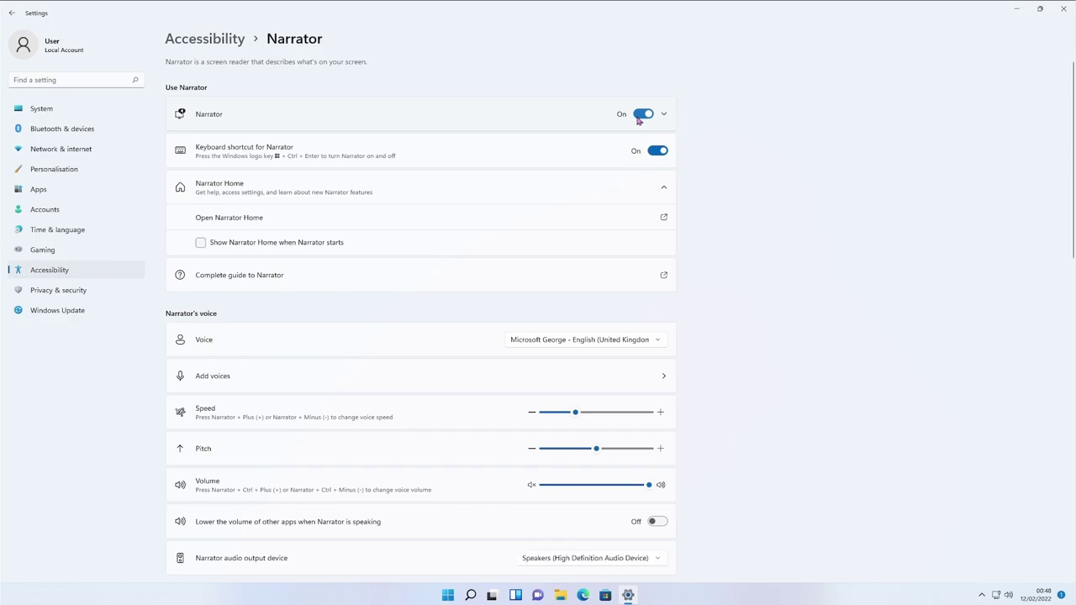
click(642, 115)
- Examine the choices for Narrator's audio output device, verbosity level, and context level for buttons and controls, without changing them
click(637, 563)
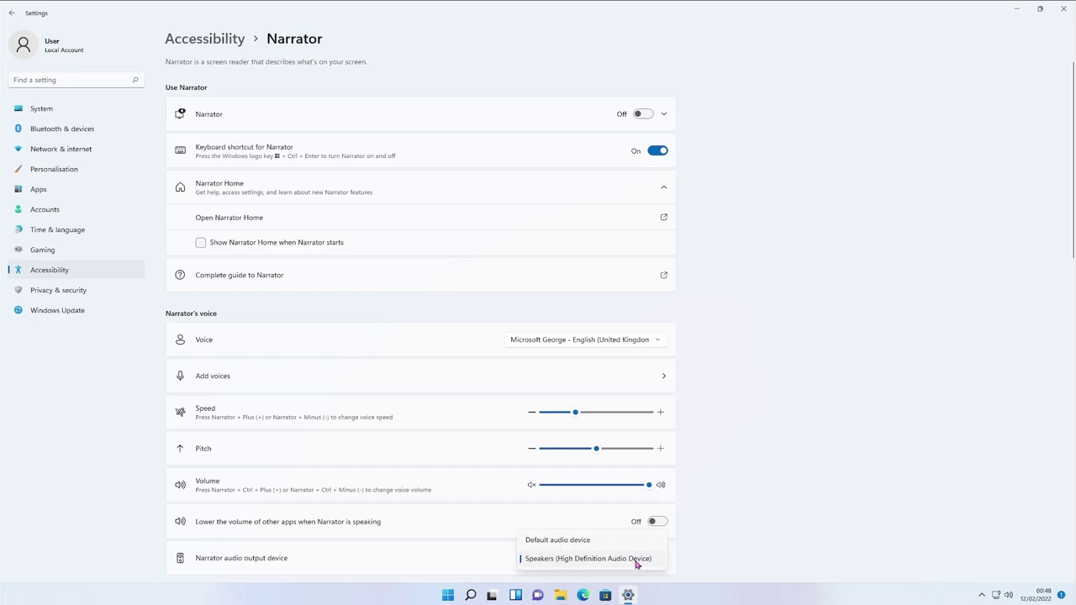
click(685, 549)
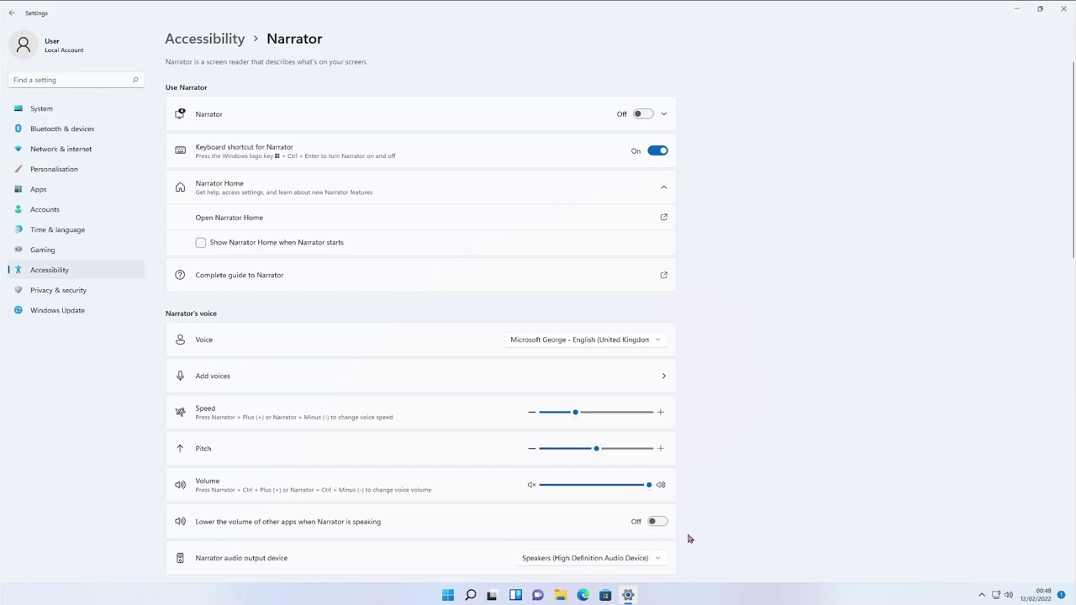
scroll(683, 528, down, 1)
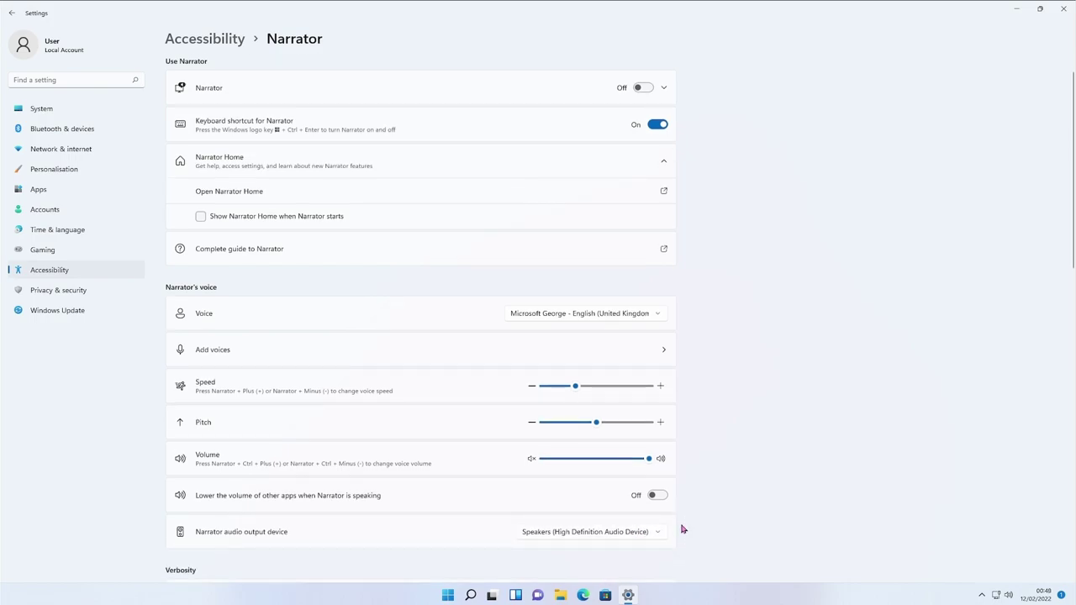
scroll(683, 529, down, 5)
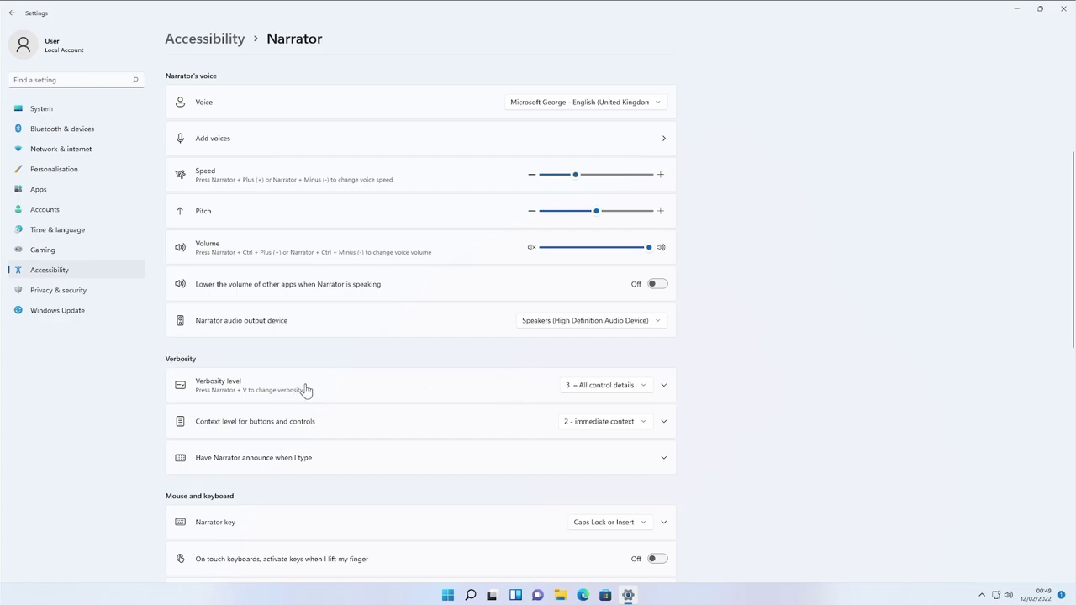
click(638, 390)
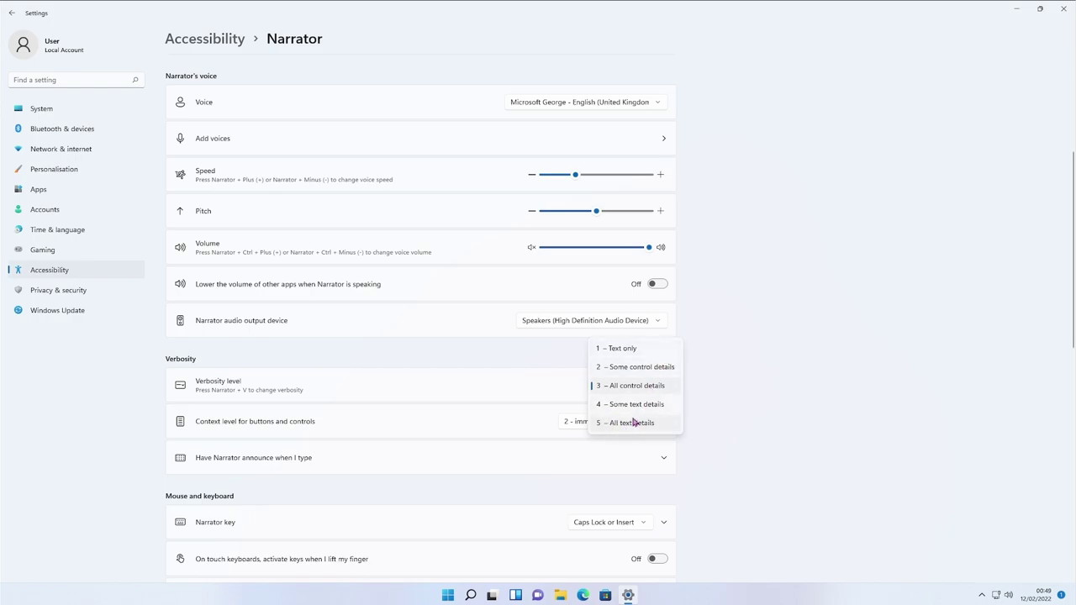
click(754, 390)
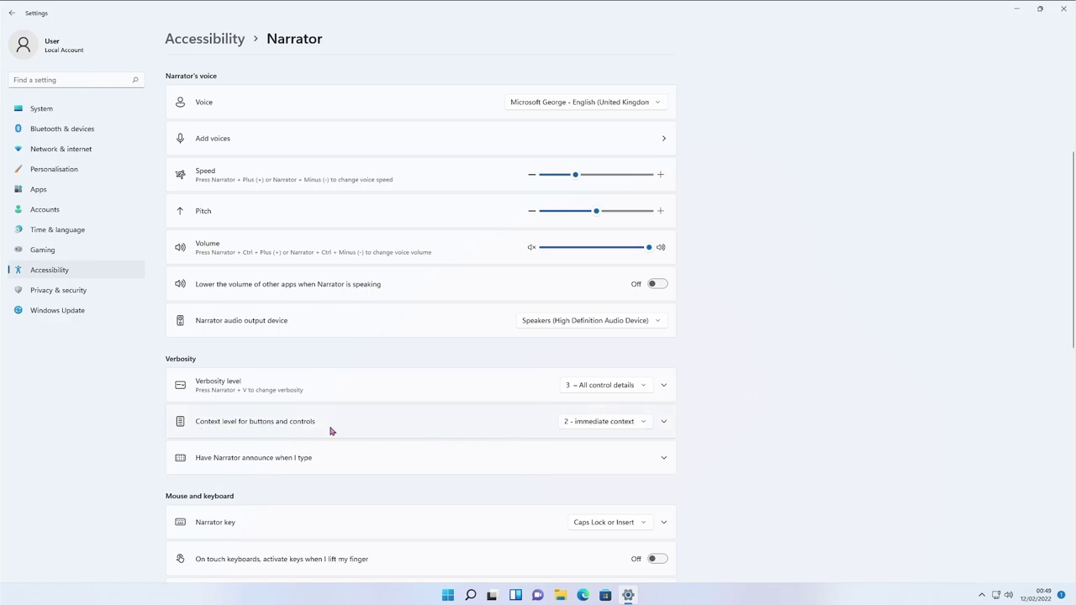
click(619, 425)
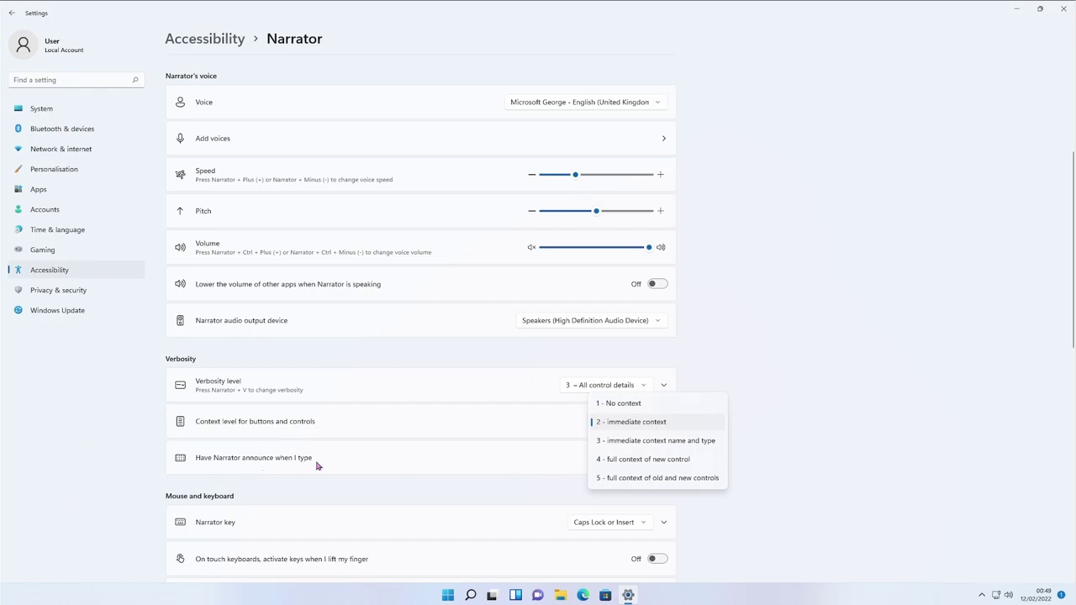
click(902, 413)
- Examine which typed keys Narrator can announce and the choices for the Narrator key, without changing them
scroll(354, 451, down, 1)
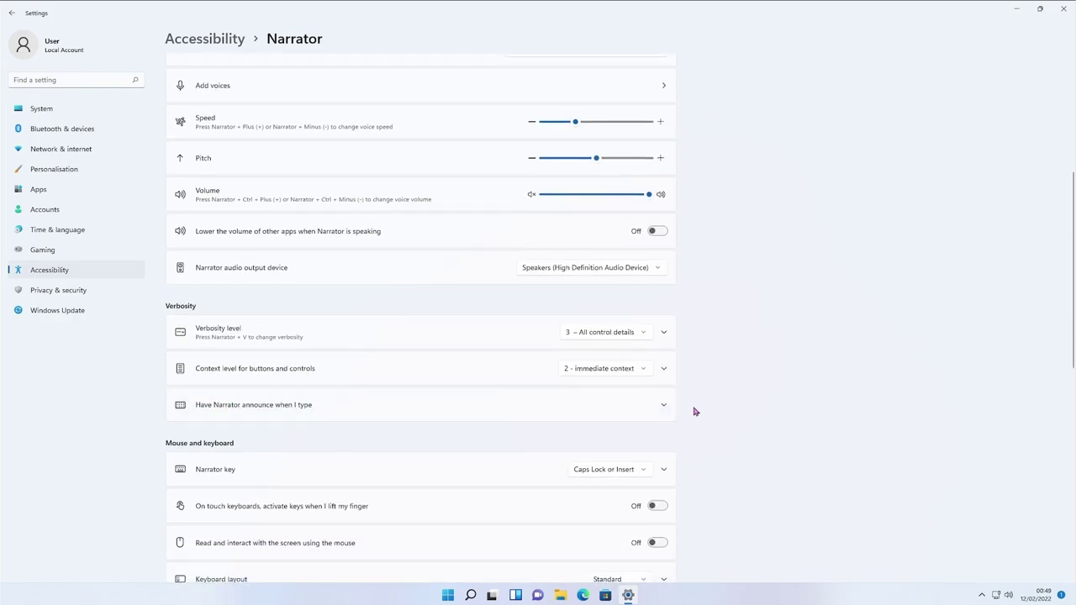
click(664, 406)
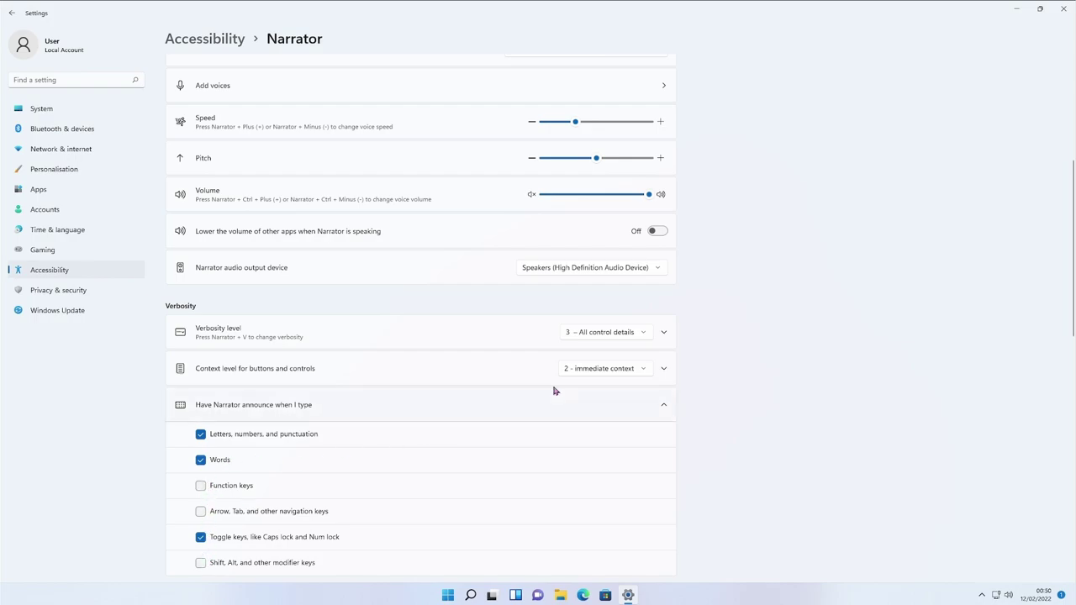
click(669, 410)
scroll(622, 374, down, 2)
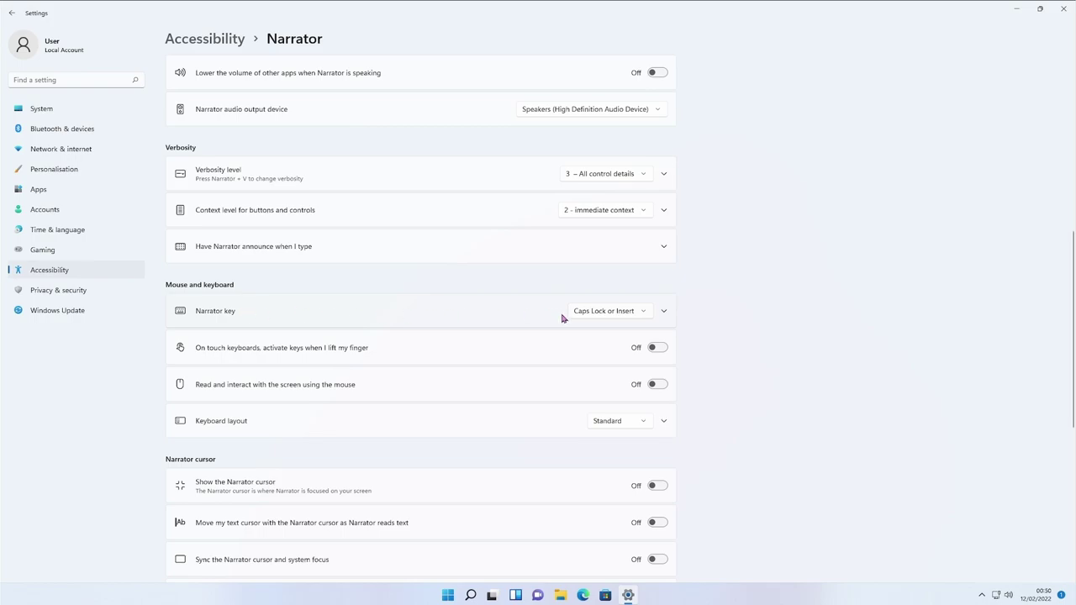
click(605, 311)
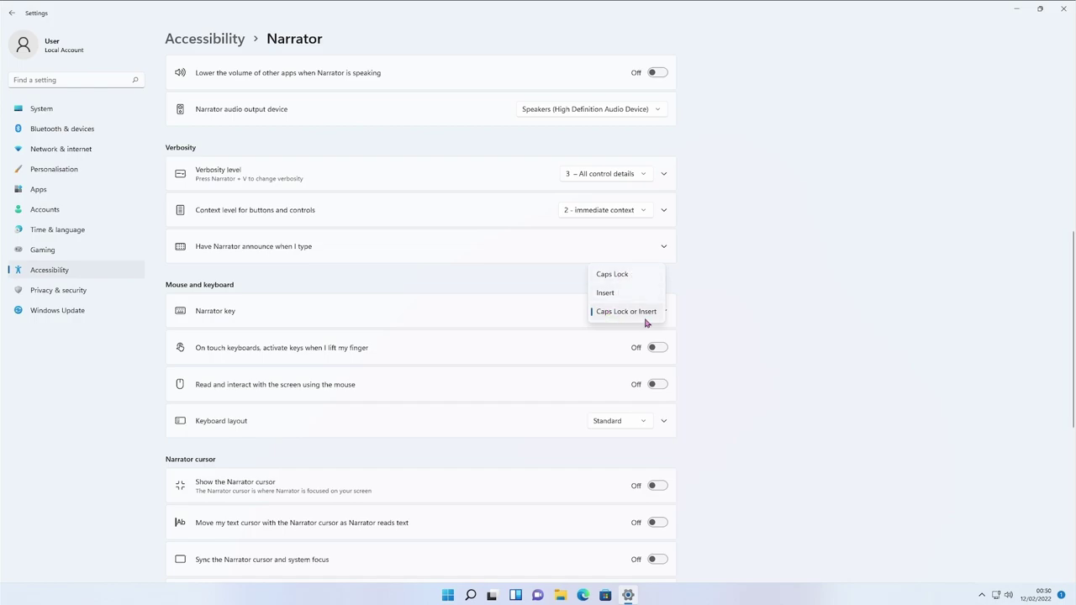
click(702, 324)
- Review the rest of the Narrator page, including the keyboard layout choices, Narrator cursor, navigation mode and braille settings
scroll(702, 323, up, 5)
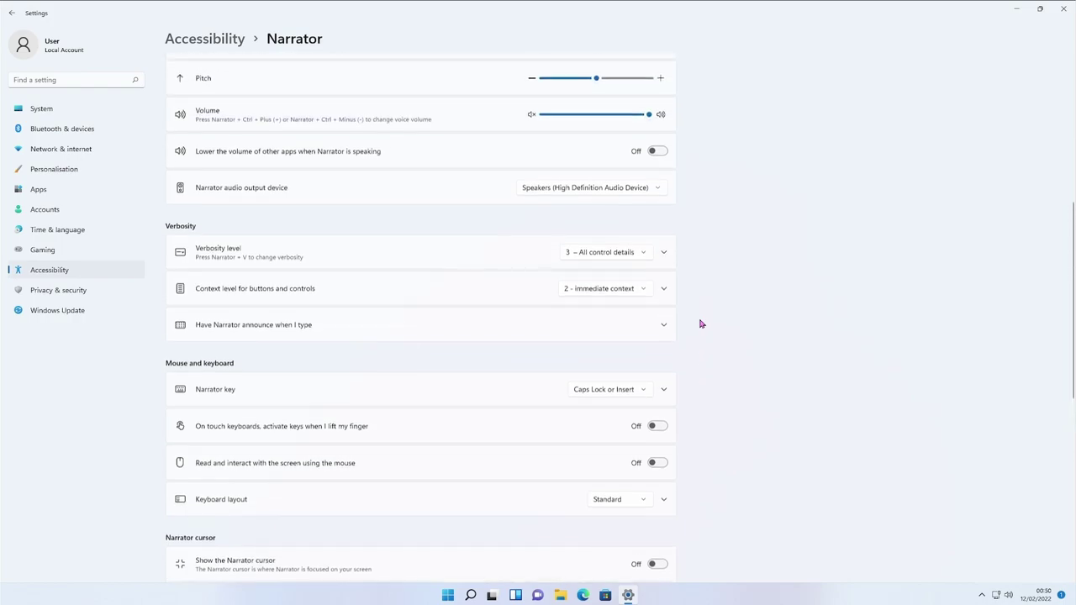
scroll(702, 323, up, 1)
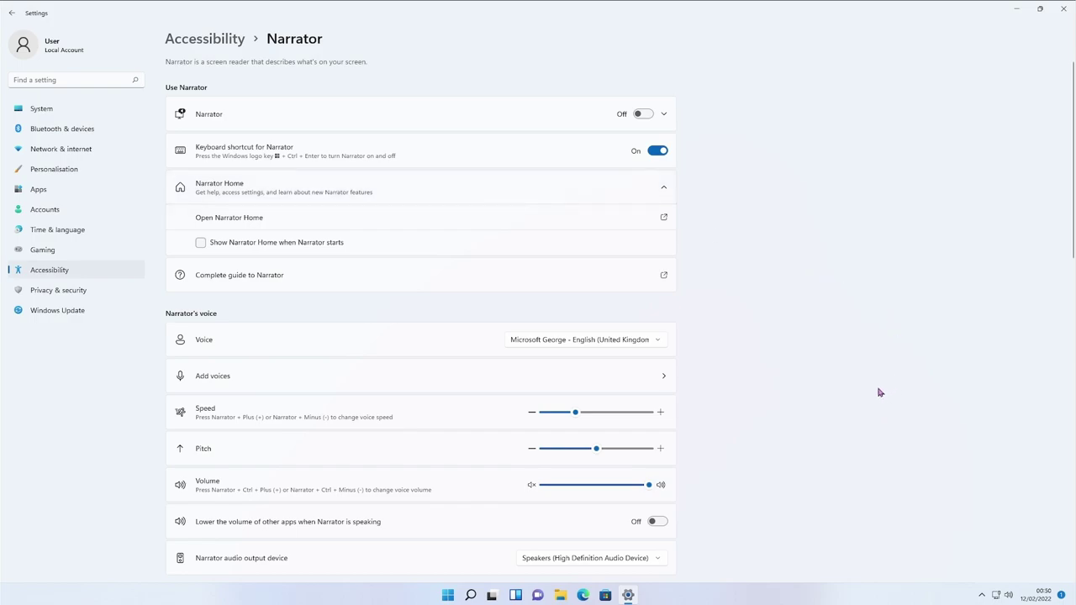
scroll(879, 386, down, 6)
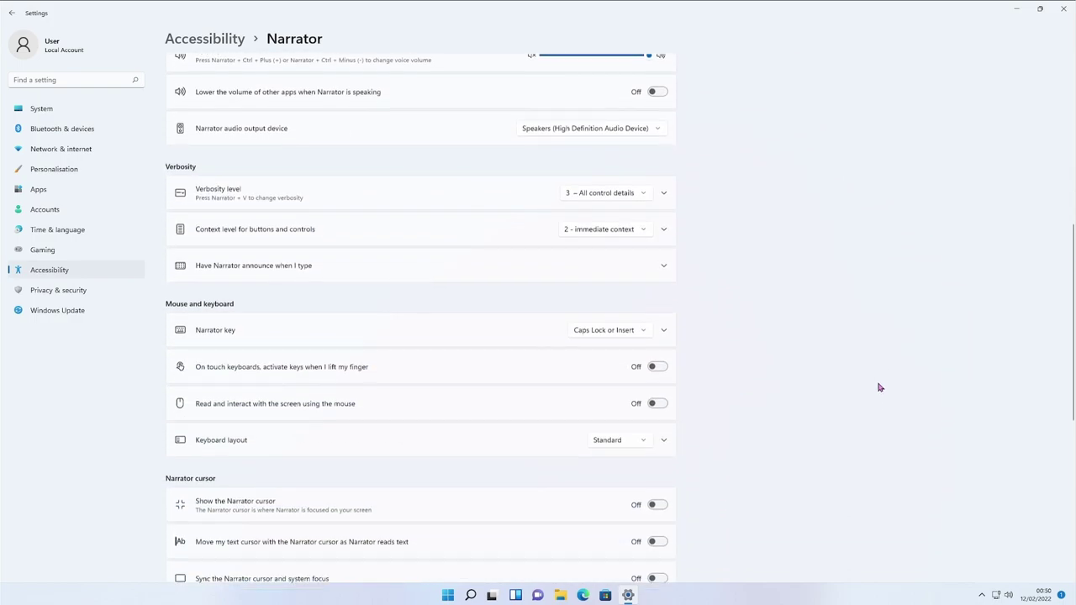
scroll(879, 386, down, 2)
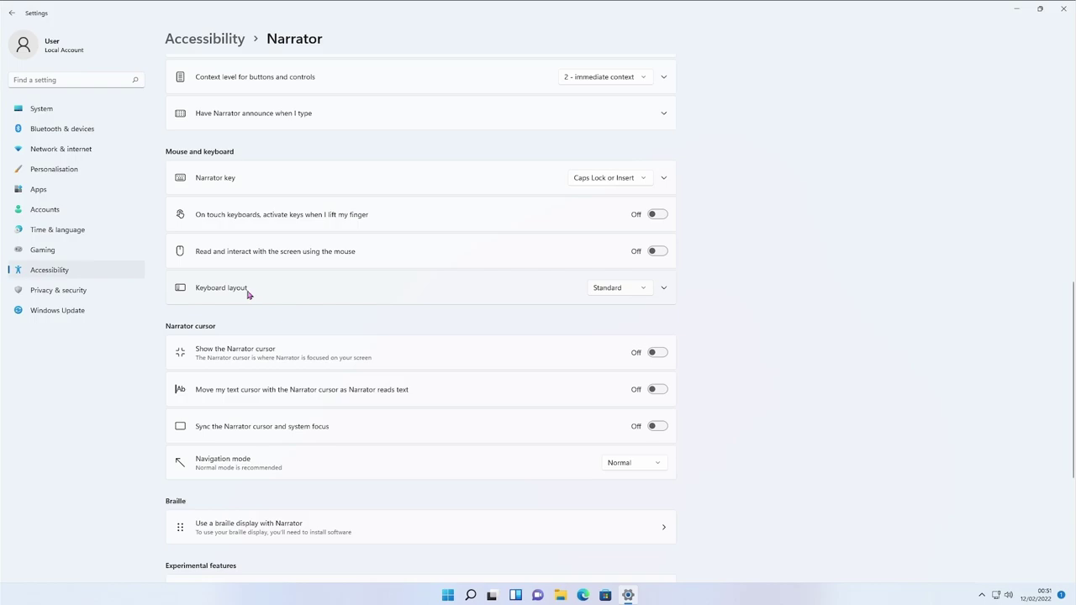
click(612, 289)
click(607, 290)
scroll(504, 360, down, 1)
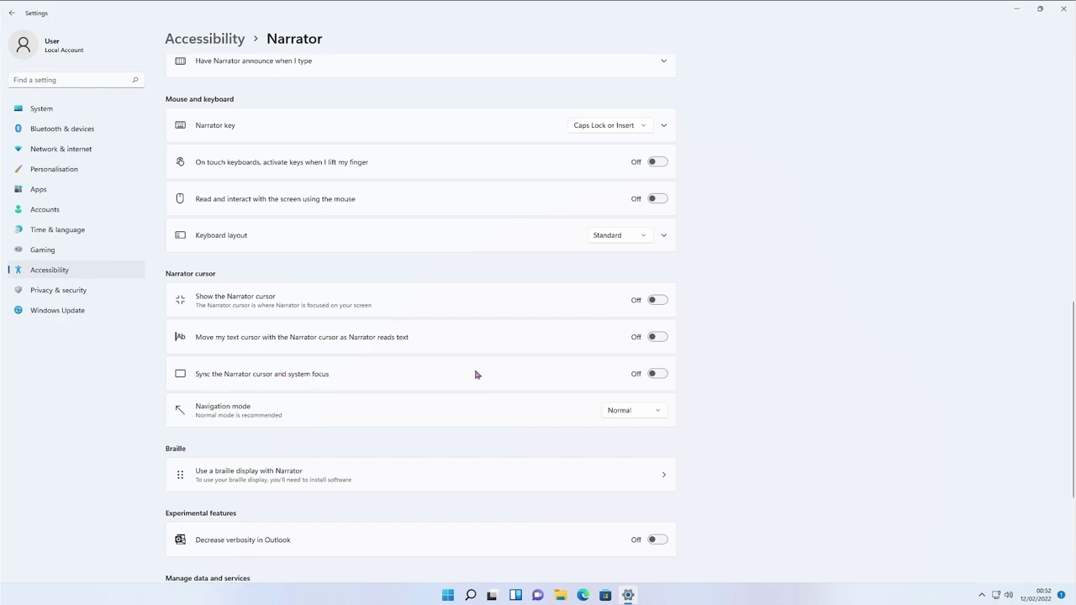
scroll(466, 336, down, 1)
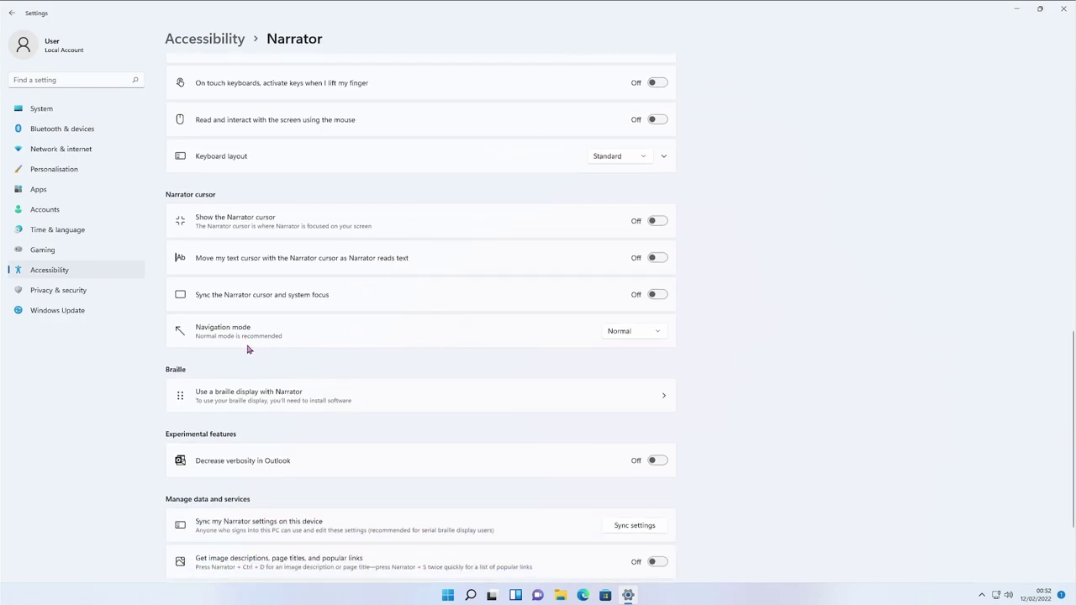
- Switch Narrator's navigation mode to Advanced and set it back to Normal
click(649, 330)
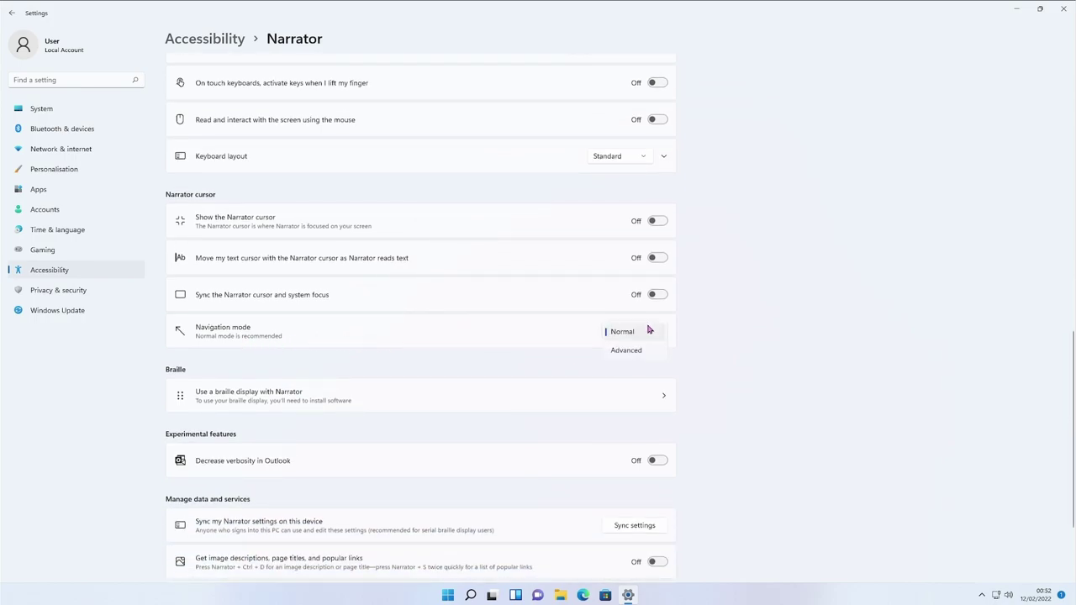
click(644, 351)
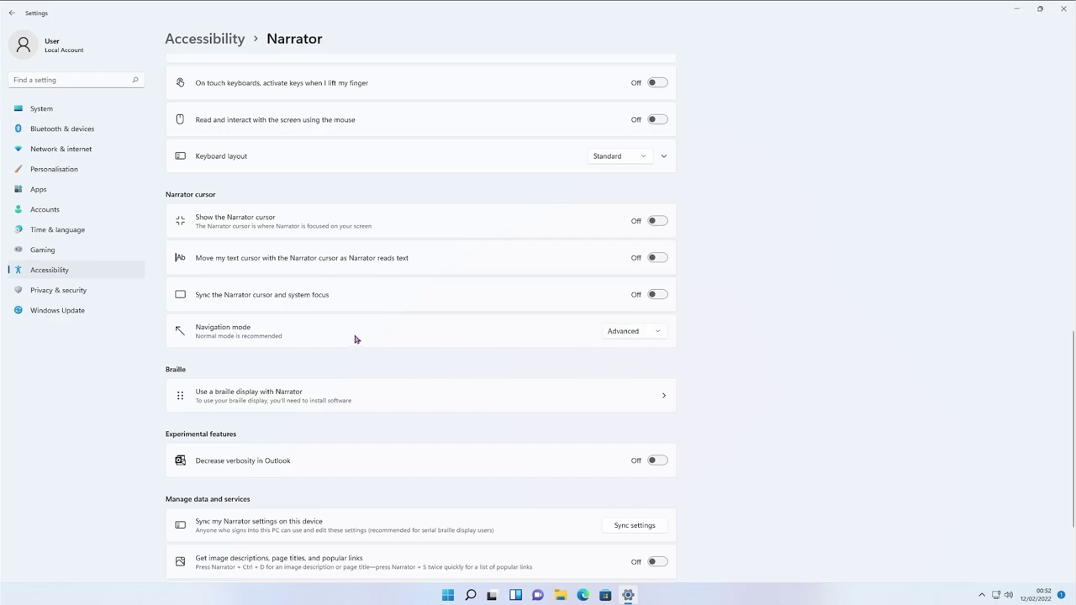
click(639, 334)
click(644, 312)
- Examine the settings for using a braille display with Narrator, and return to the Narrator page
scroll(540, 300, down, 1)
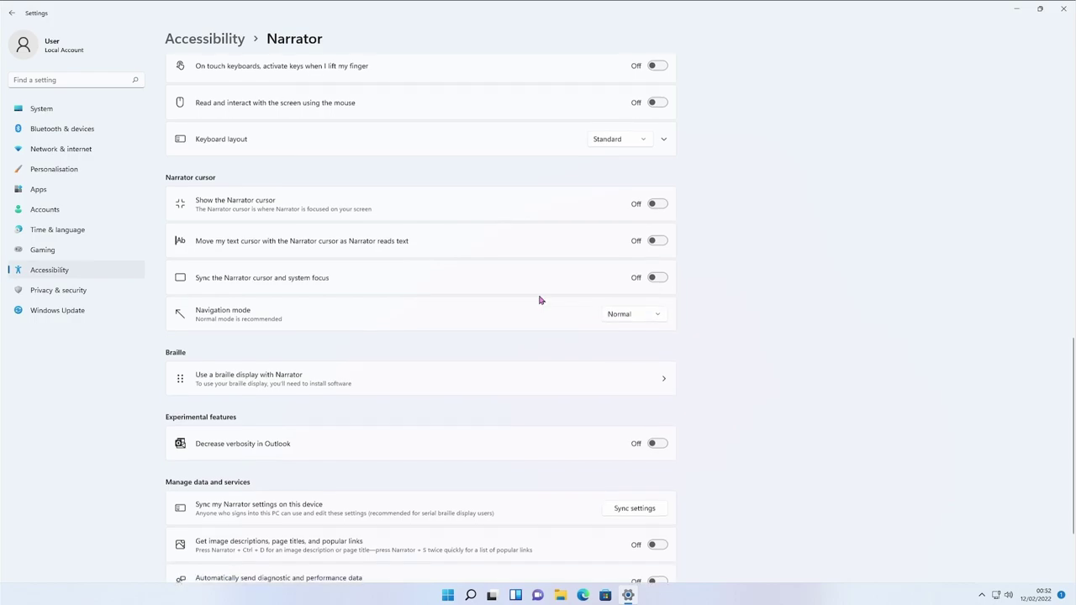
scroll(541, 300, down, 2)
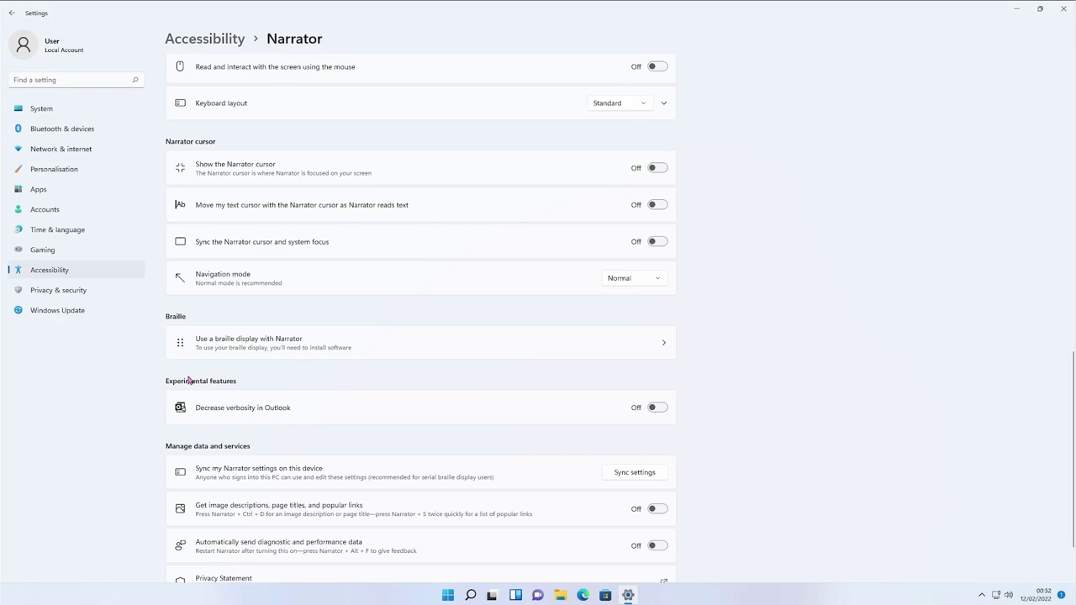
click(208, 338)
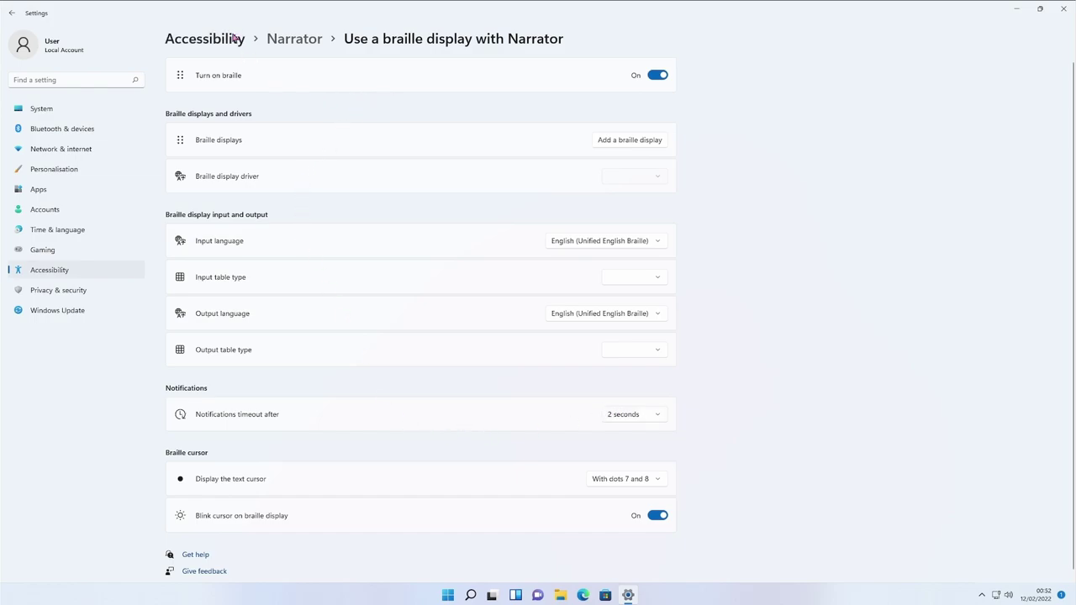
click(313, 42)
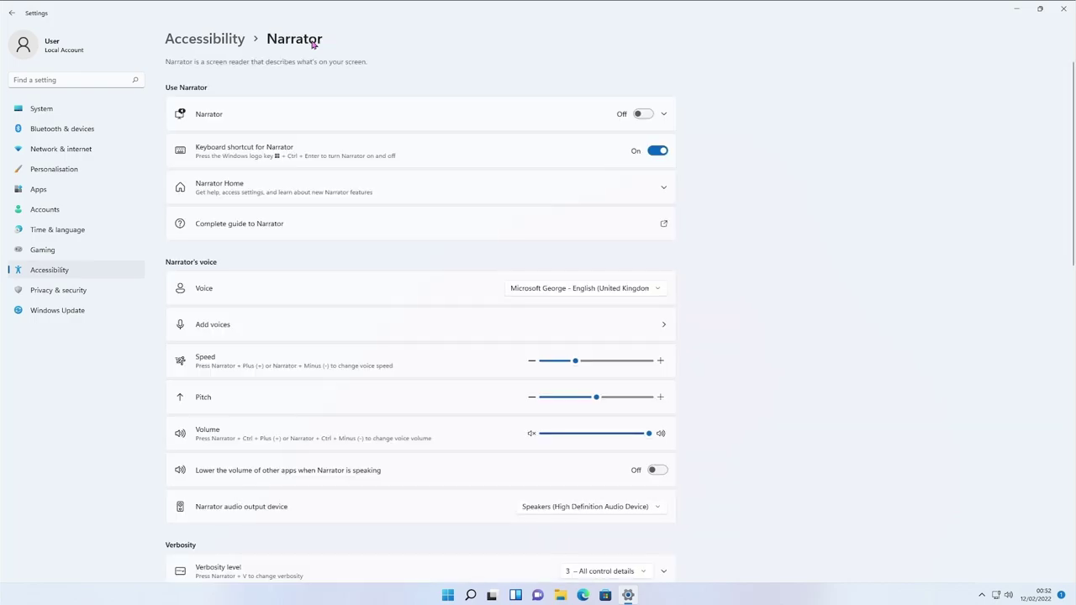
- Sync the Narrator settings on this device from the data and services section of the Narrator page
scroll(345, 380, down, 5)
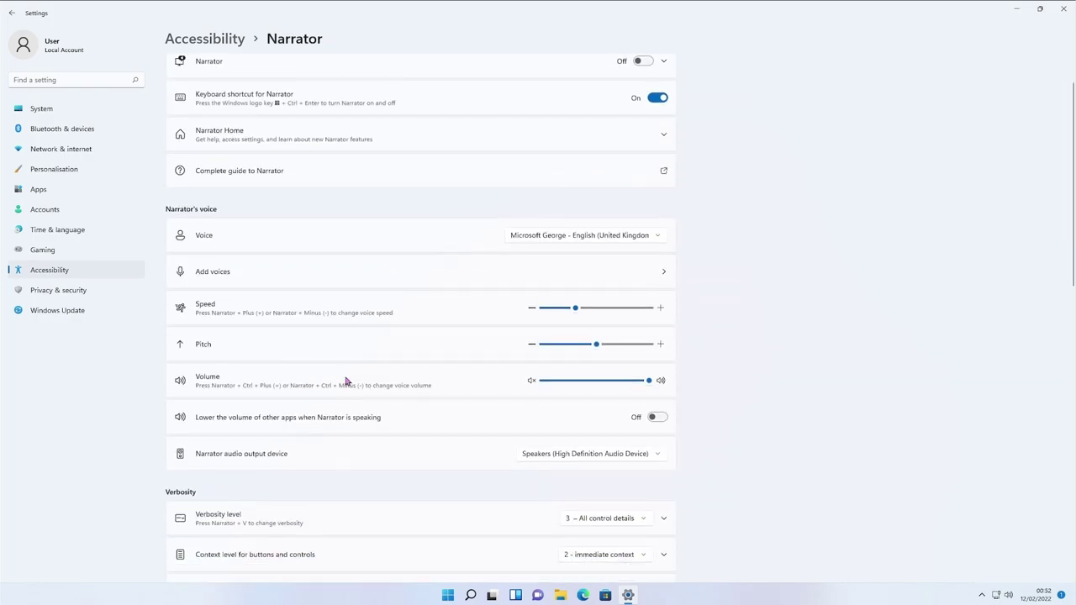
scroll(345, 381, down, 8)
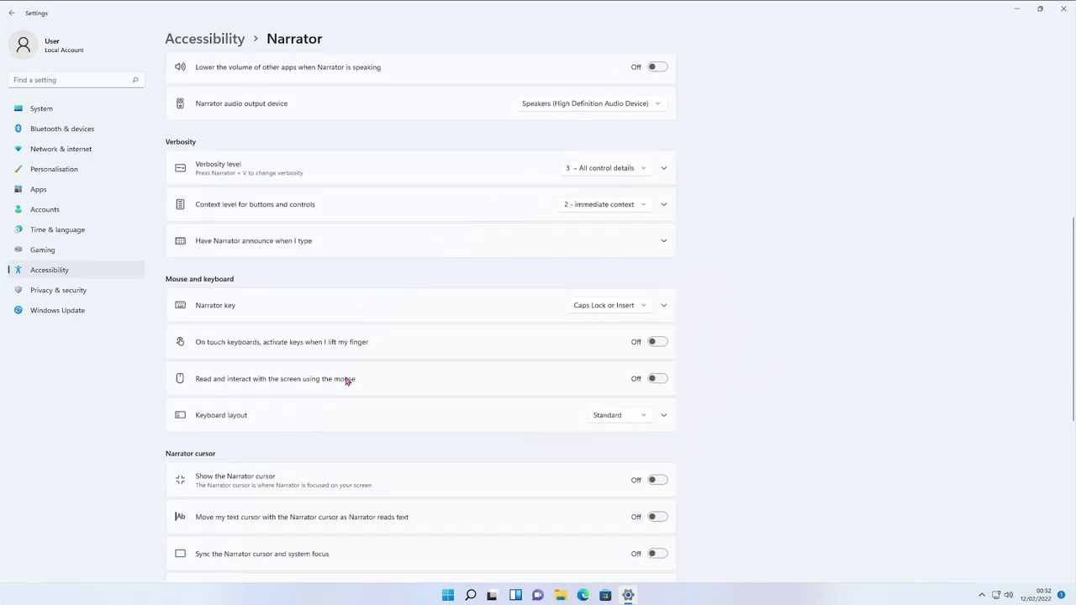
scroll(346, 381, down, 1)
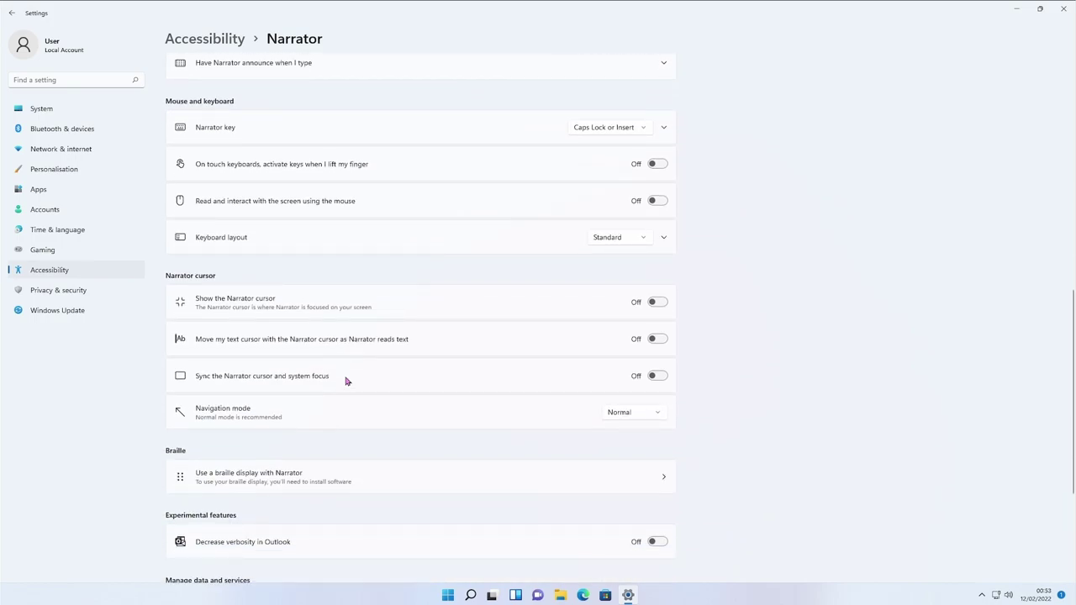
scroll(346, 381, down, 4)
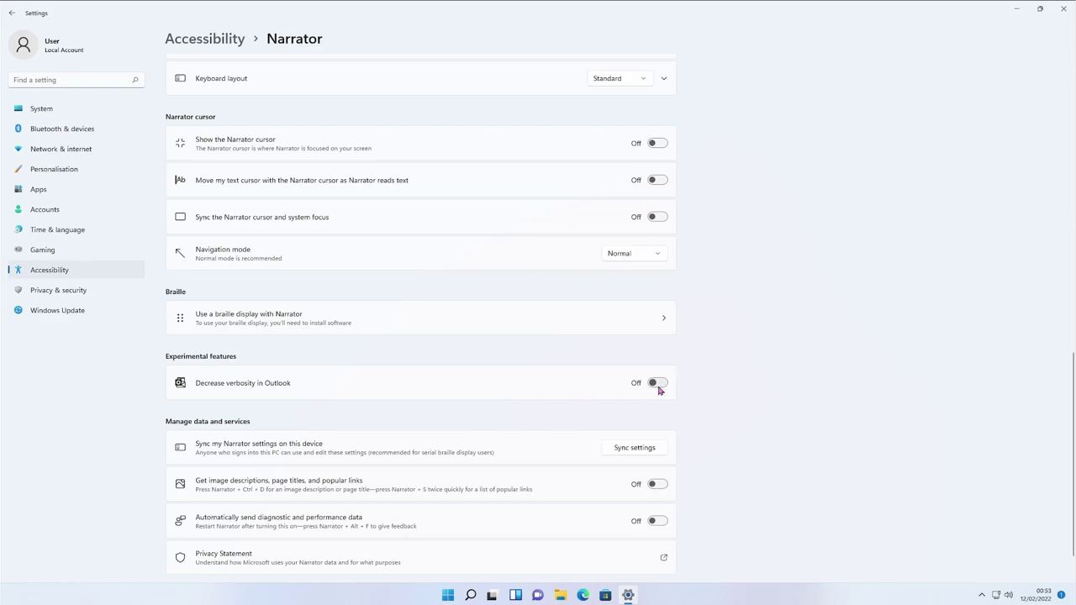
scroll(660, 390, down, 1)
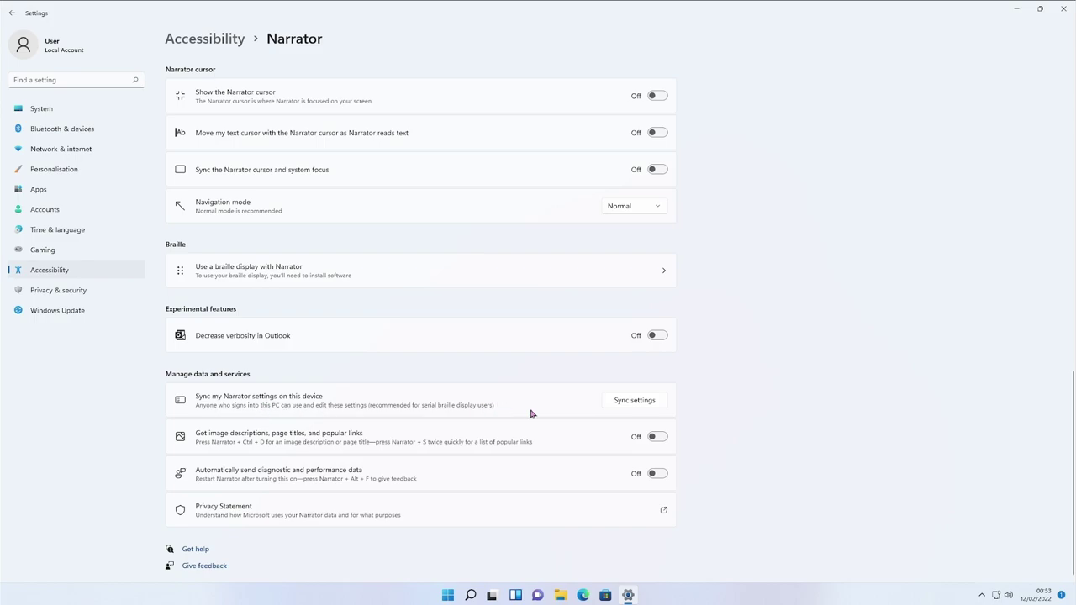
click(647, 403)
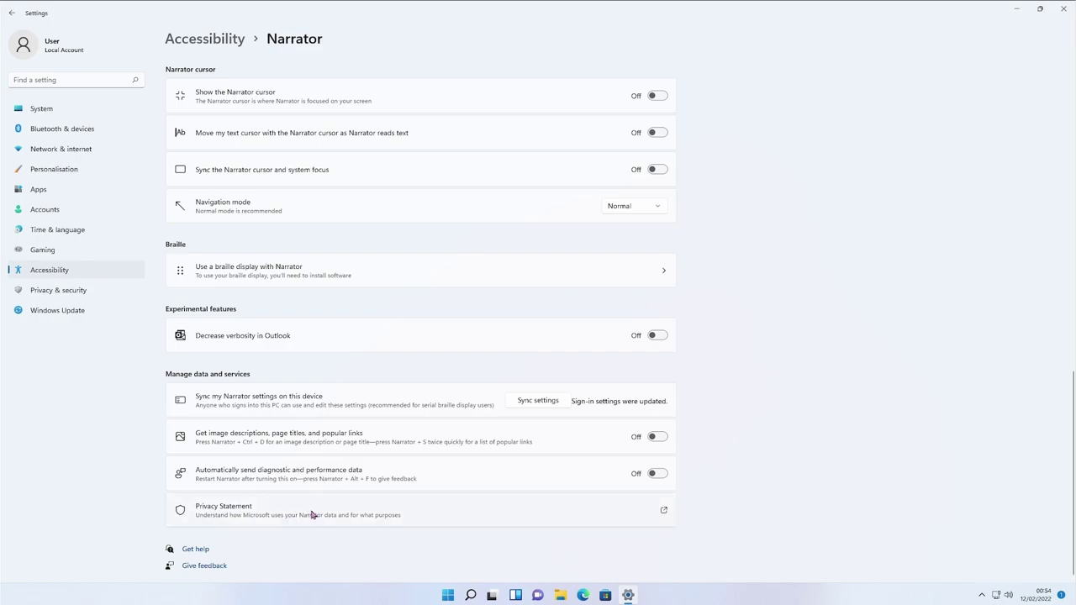
- Return to the Accessibility overview and open the Audio settings under Hearing
scroll(326, 480, up, 5)
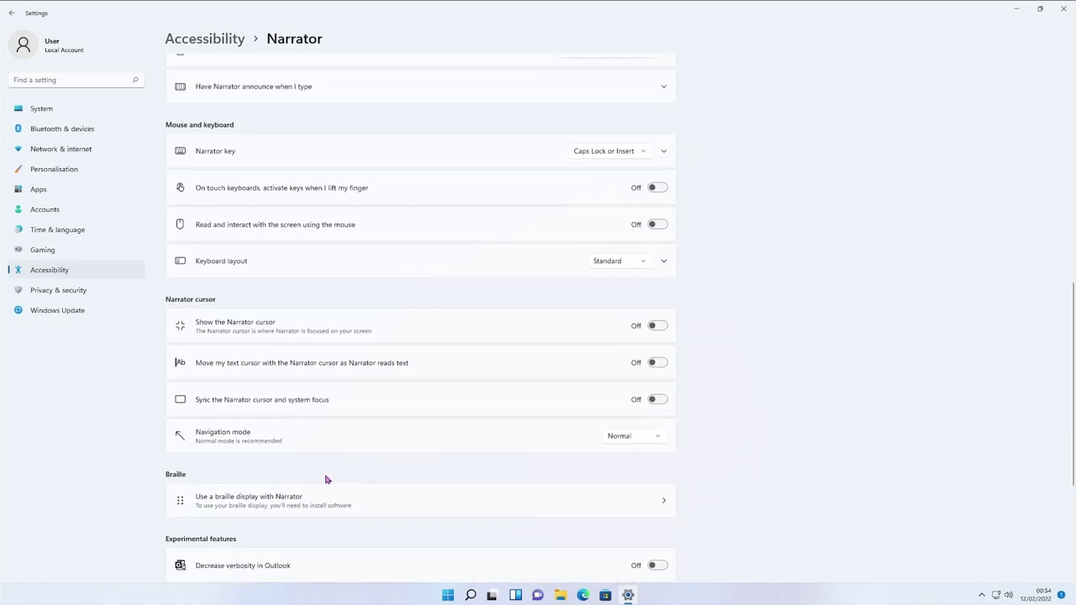
scroll(326, 480, up, 5)
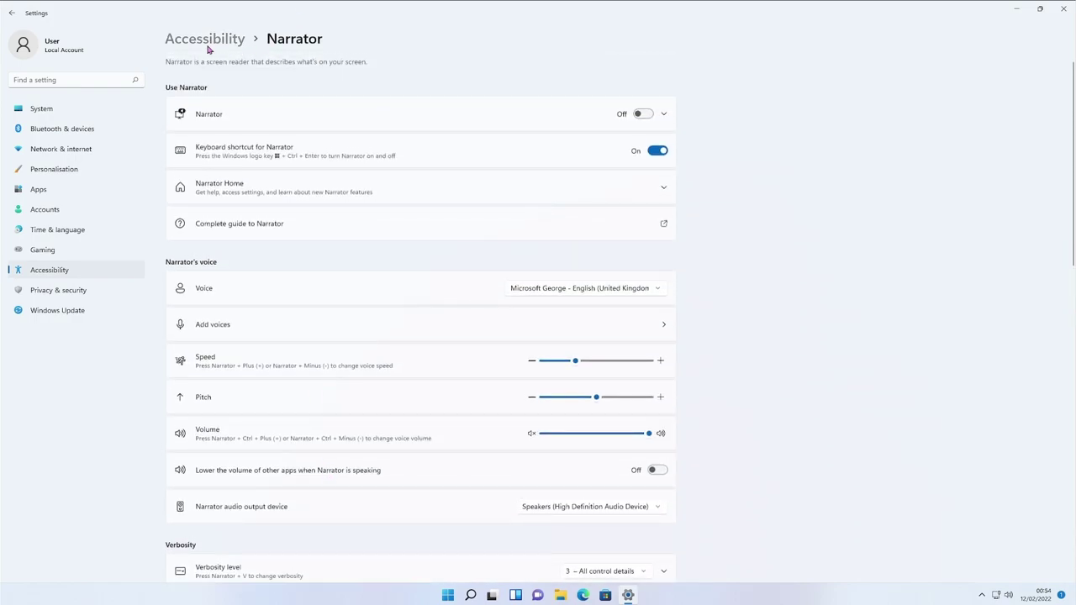
click(208, 49)
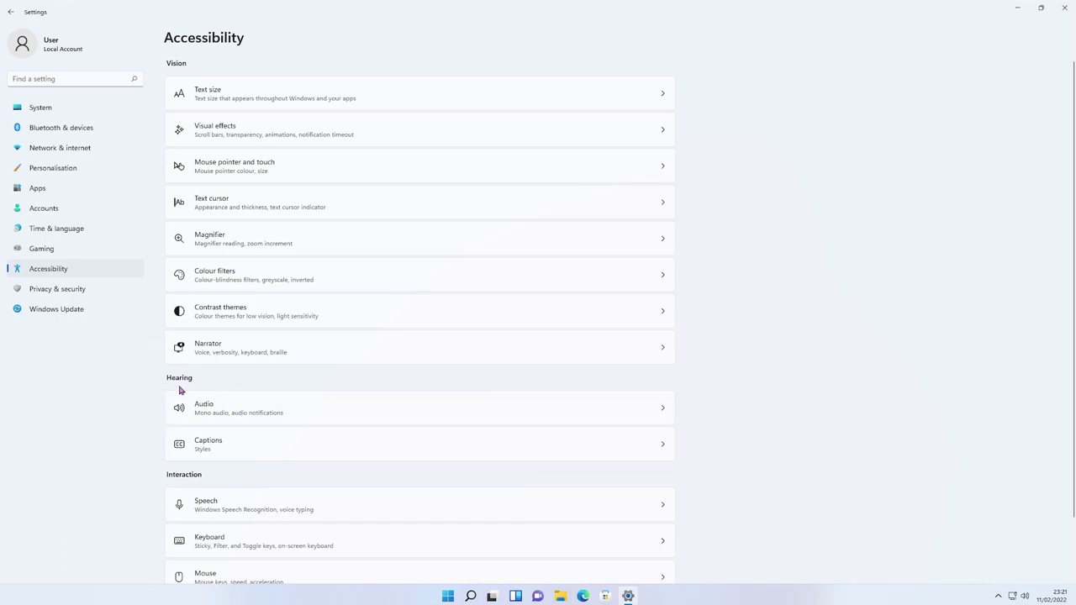
click(225, 410)
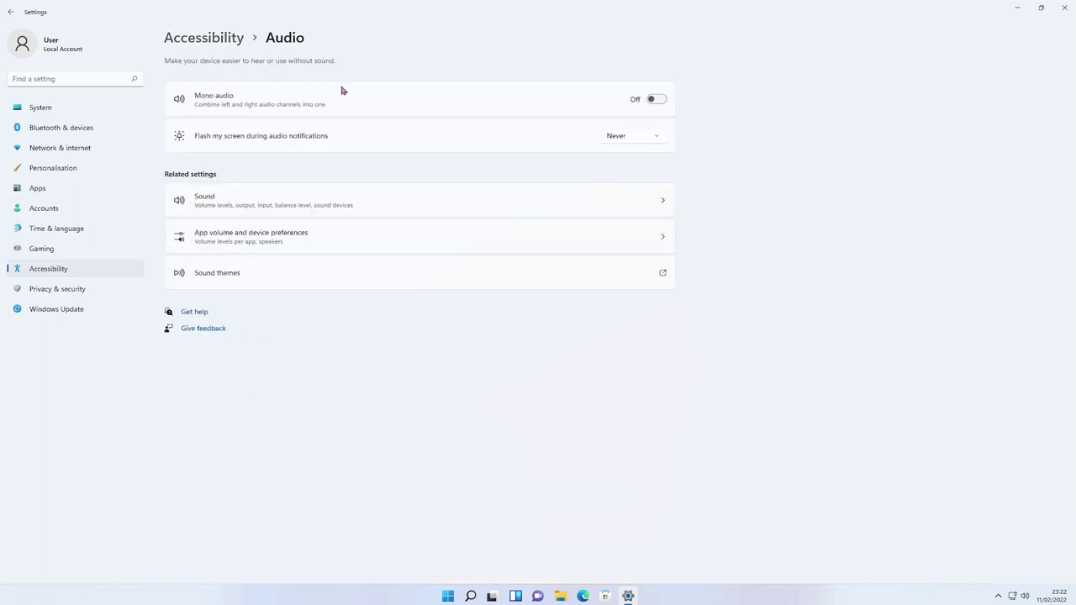
- Try the mono audio switch, leaving it off, and examine the choices for flashing the screen during audio notifications without changing them
click(634, 100)
click(652, 99)
click(641, 138)
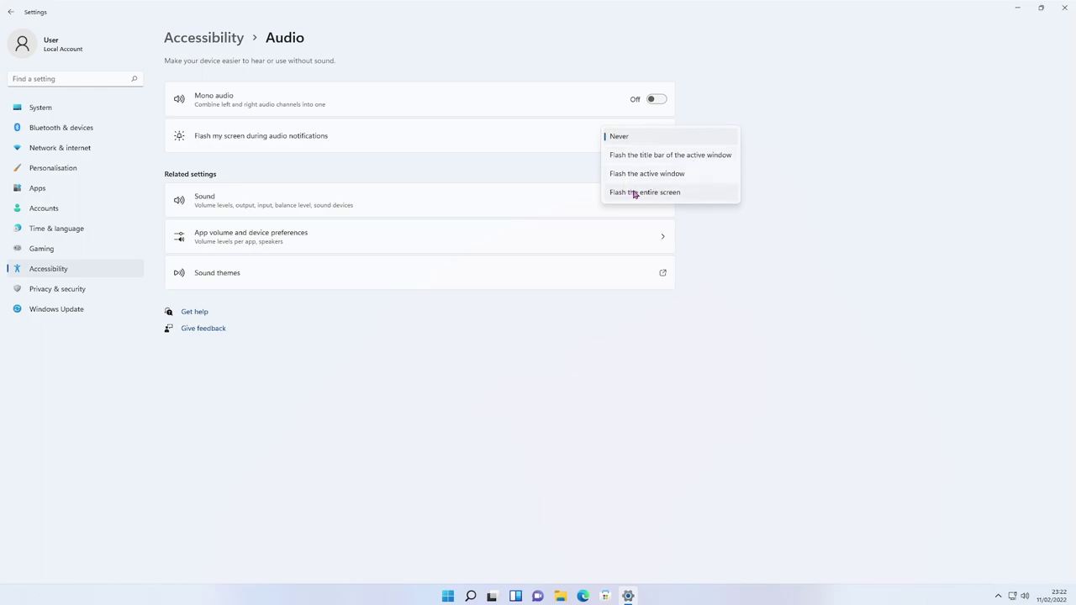
click(475, 172)
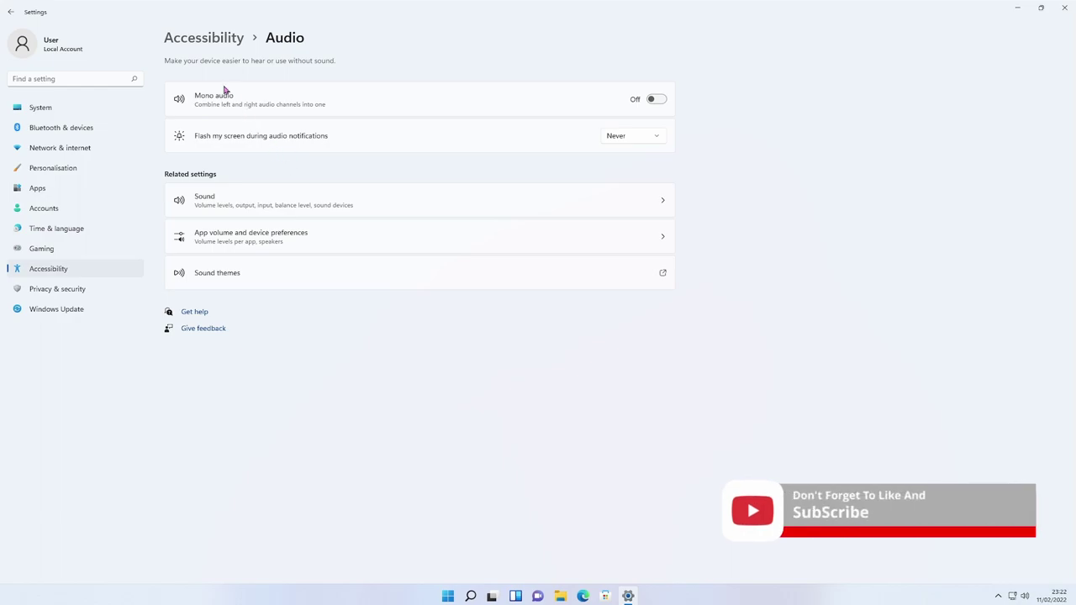
- Return to the Accessibility overview and open the Captions settings under Hearing
click(218, 39)
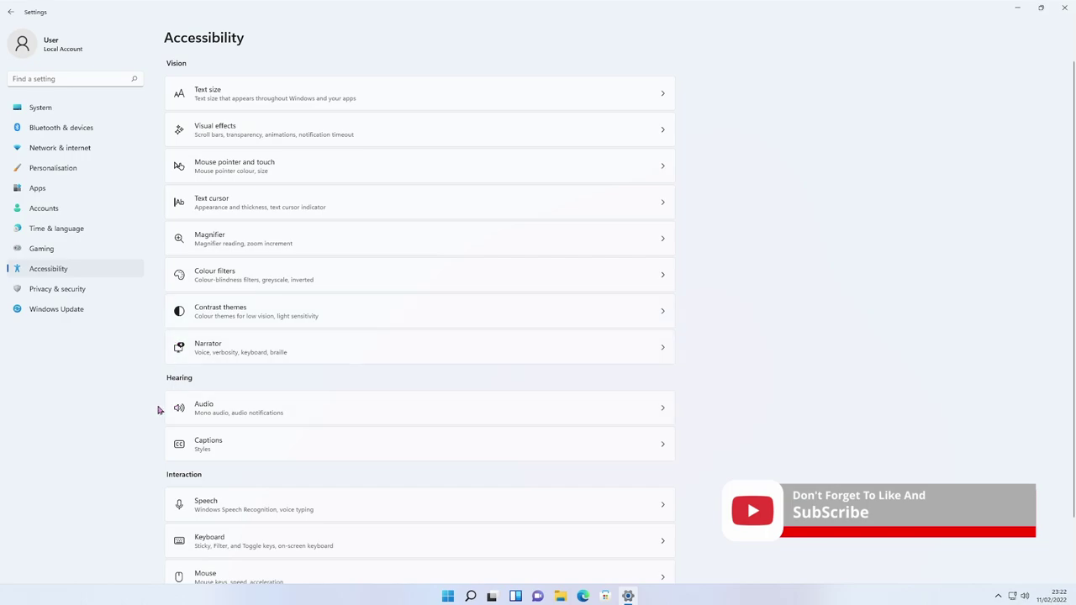
scroll(159, 408, down, 2)
click(202, 381)
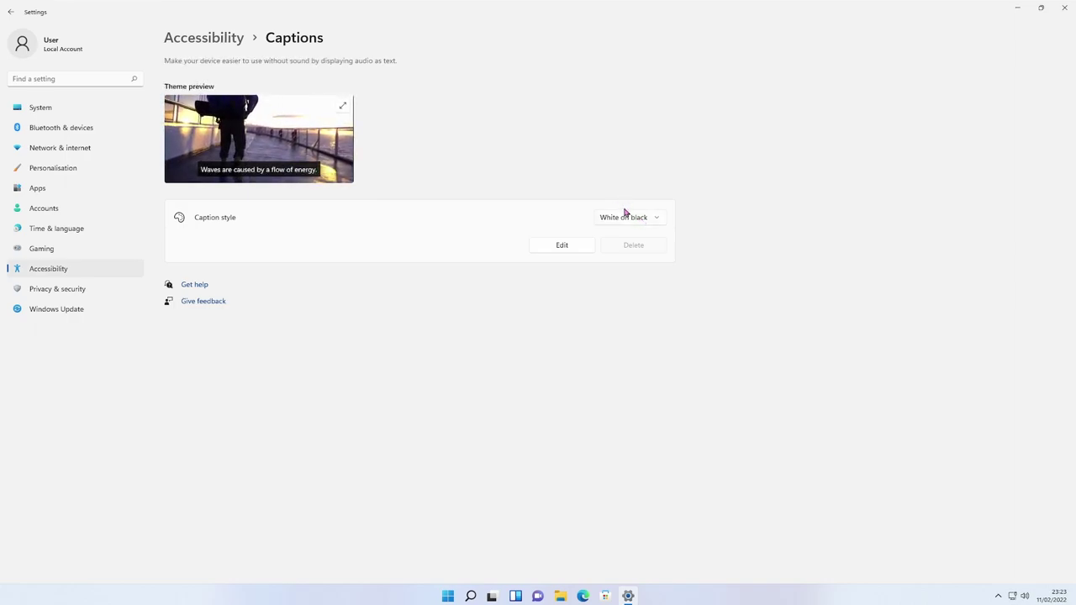
- Preview the Small caps and Large text caption styles, and set the caption style to Yellow on blue
click(626, 217)
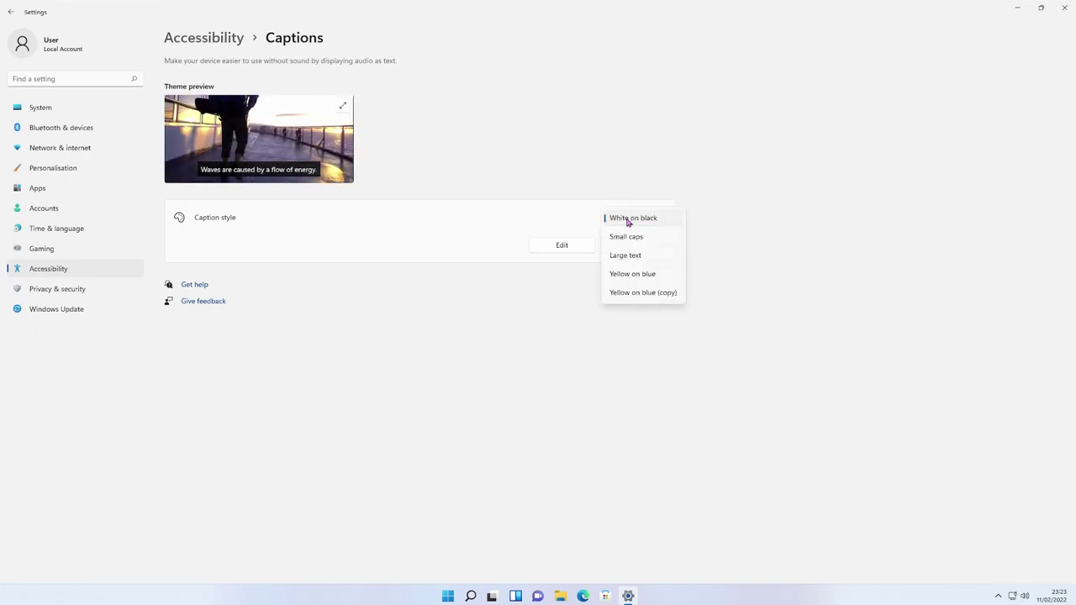
click(626, 237)
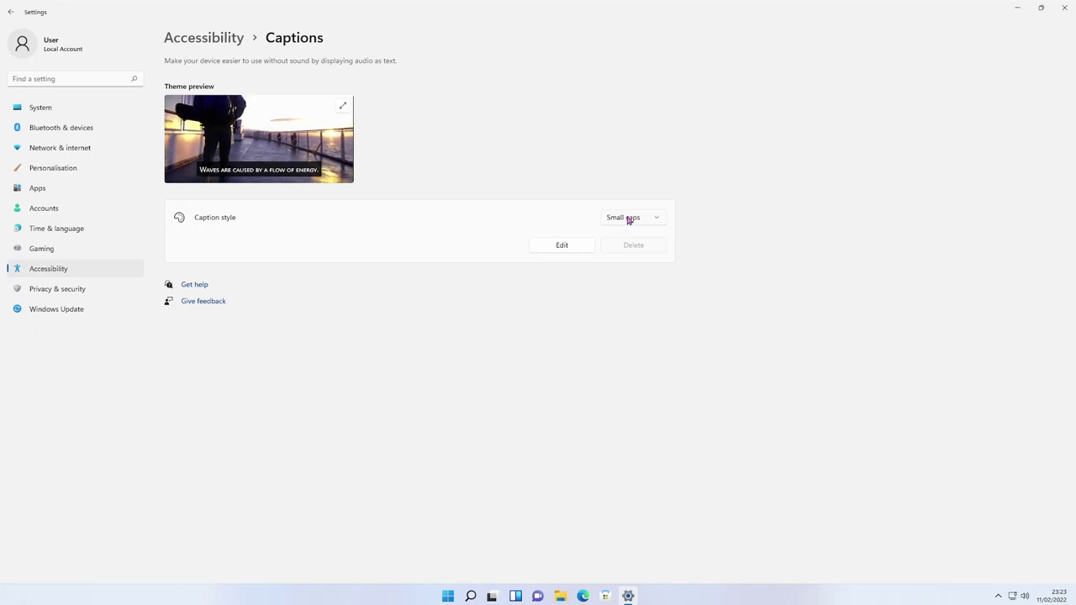
click(628, 217)
click(627, 239)
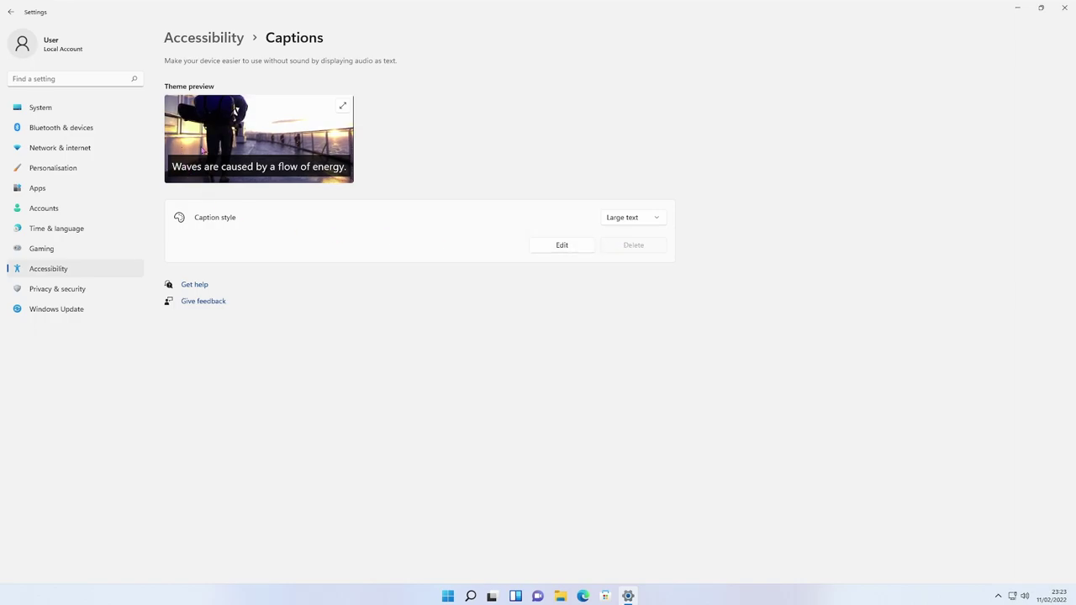
click(636, 218)
click(625, 237)
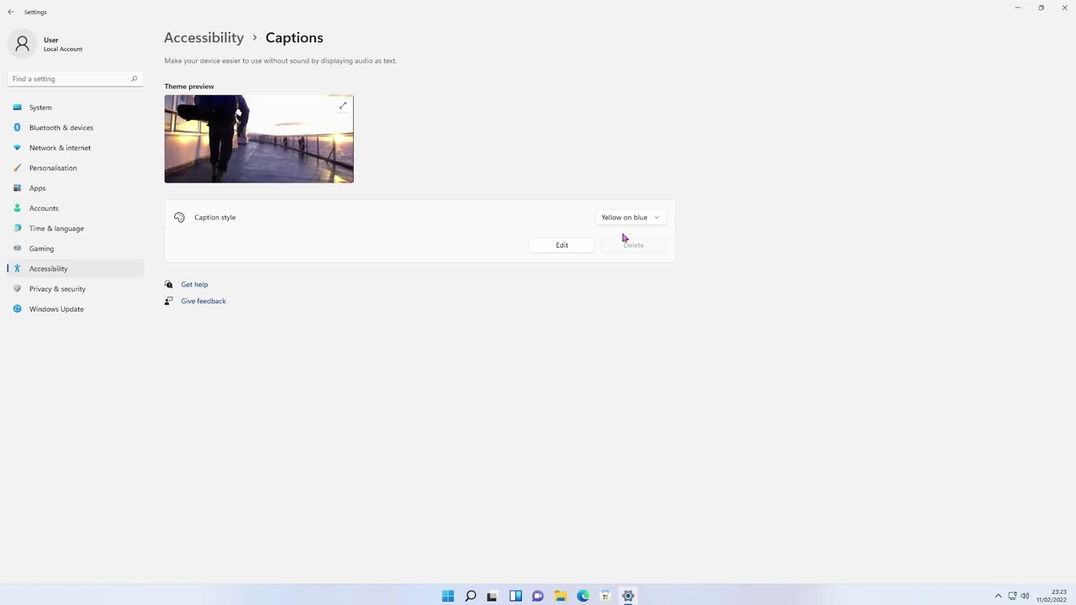
- Open the Yellow on blue caption style for editing and set its text colour to magenta
click(559, 245)
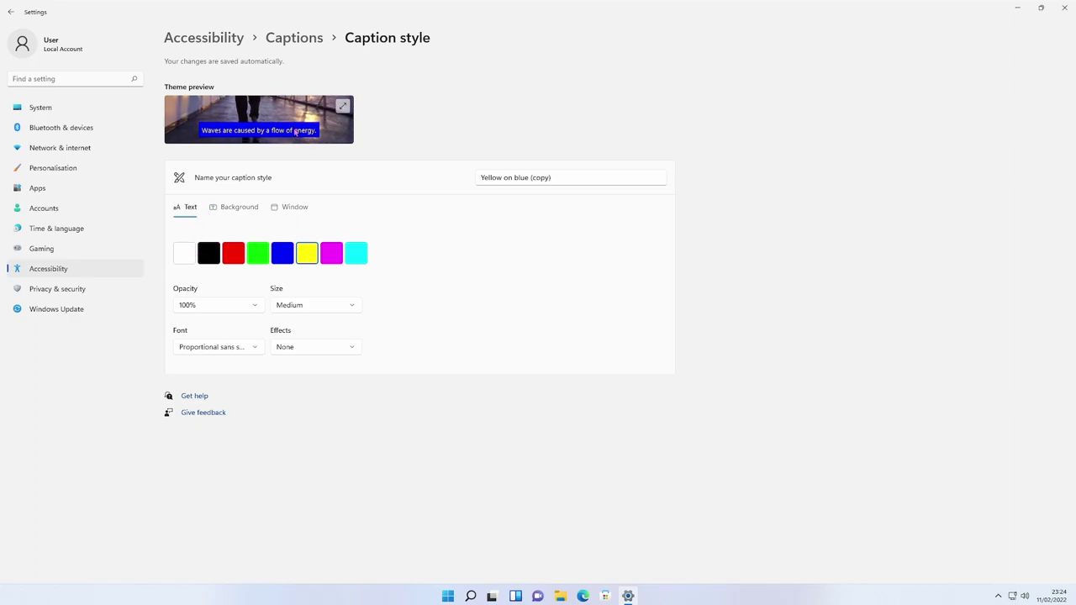
click(331, 255)
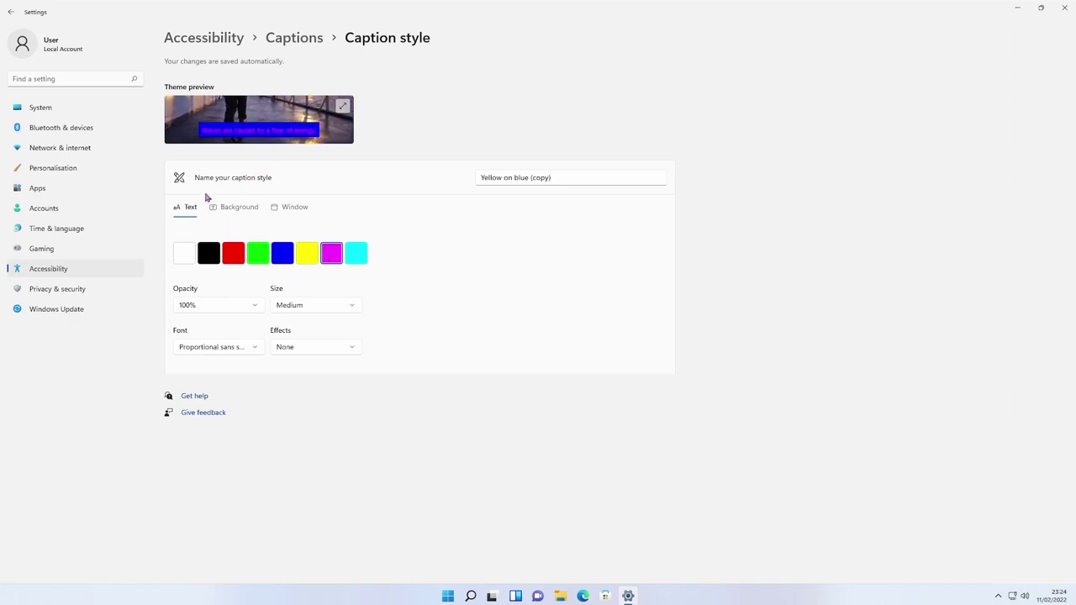
- Try black and cyan as the caption background colour, and settle on white with 75% opacity
click(230, 211)
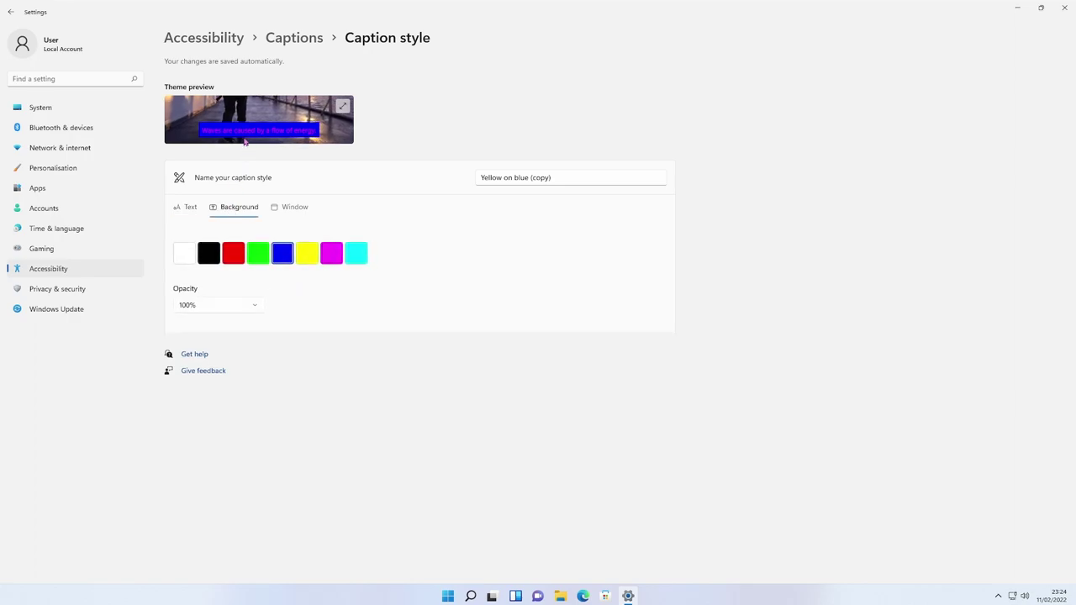
click(209, 262)
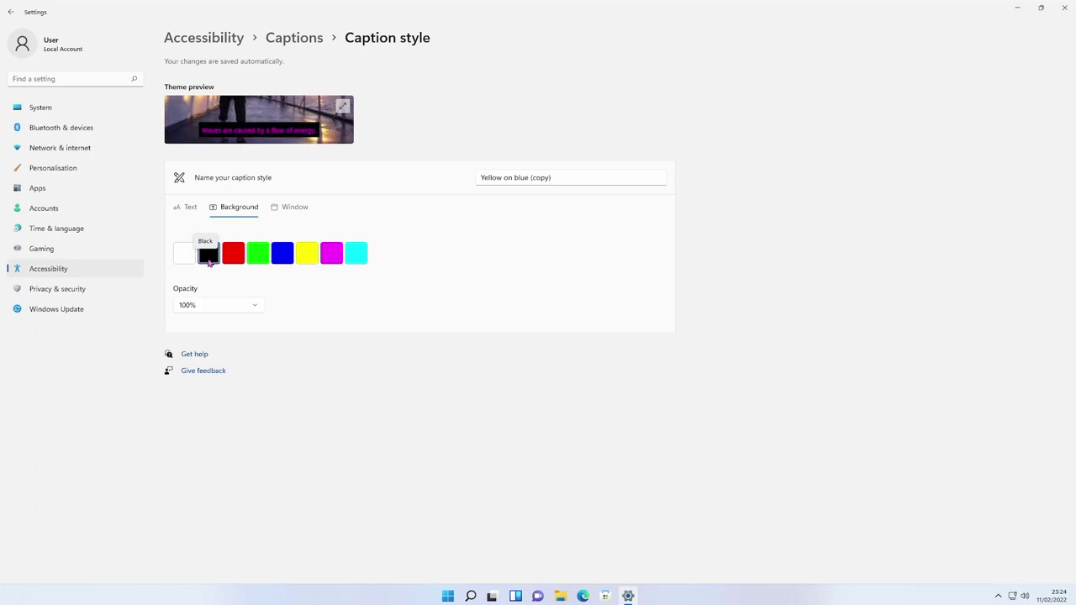
click(353, 257)
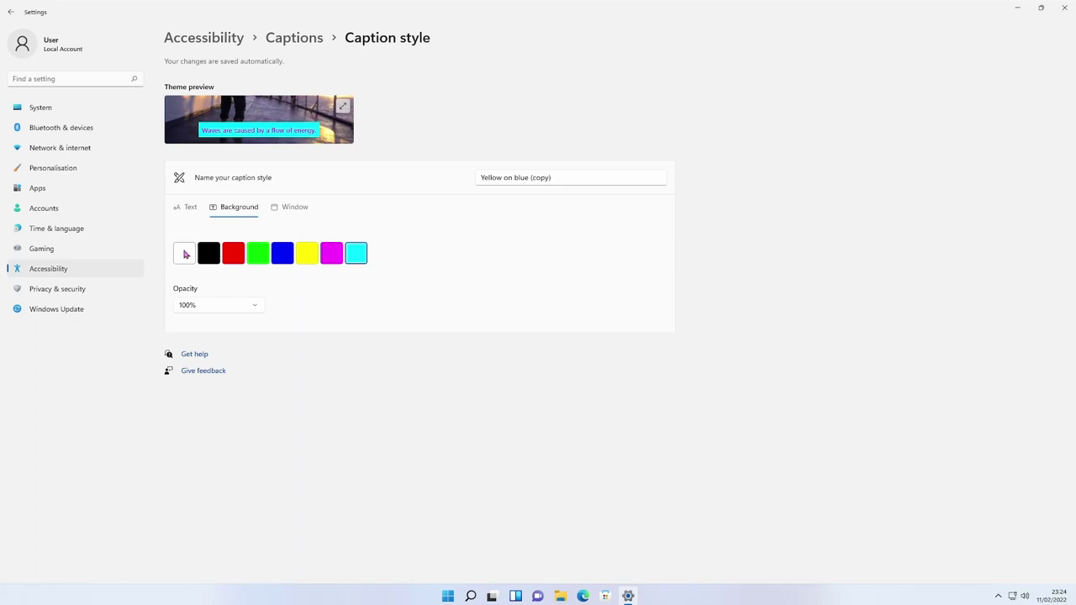
click(185, 254)
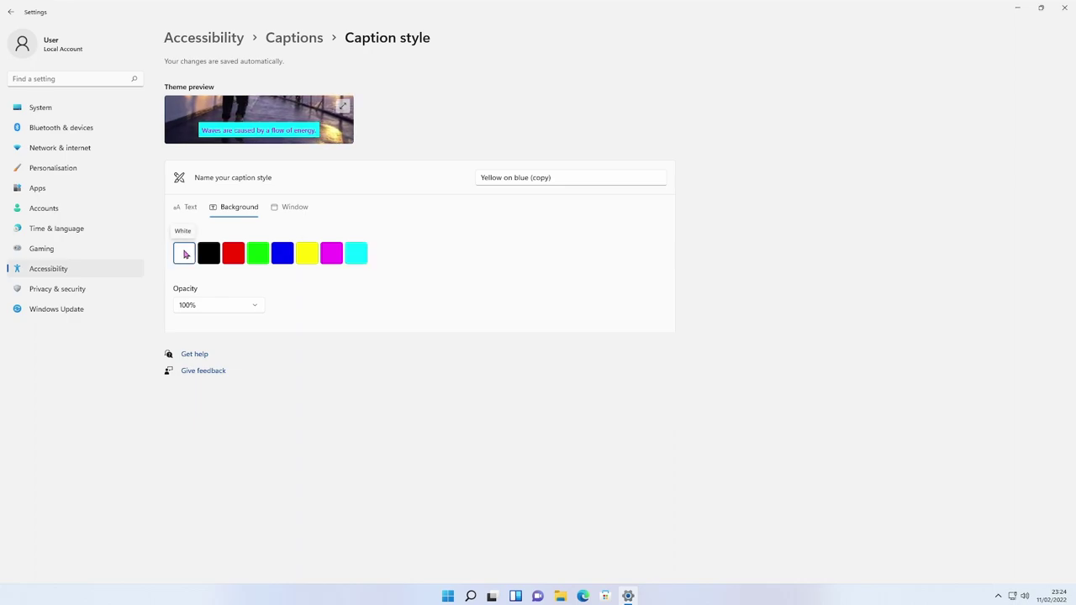
click(236, 305)
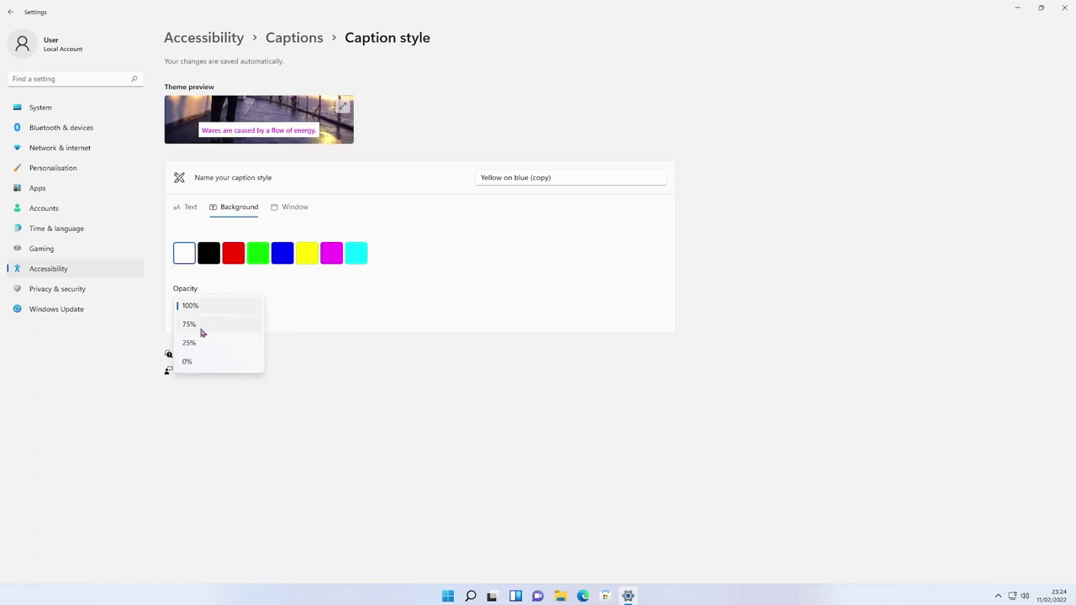
click(210, 325)
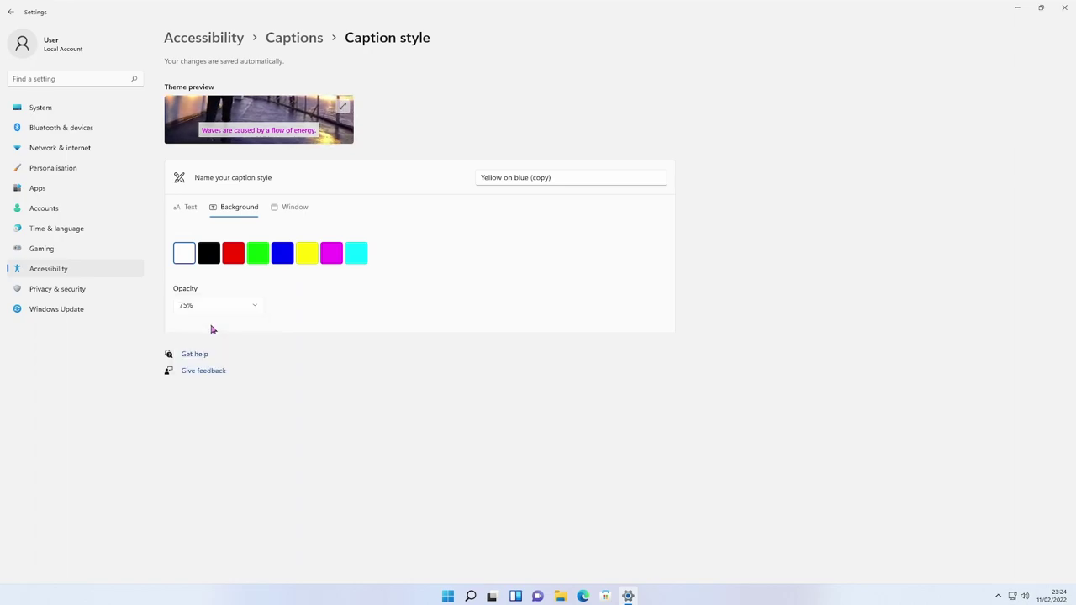
- Set the caption window colour to red with 100% opacity
click(296, 209)
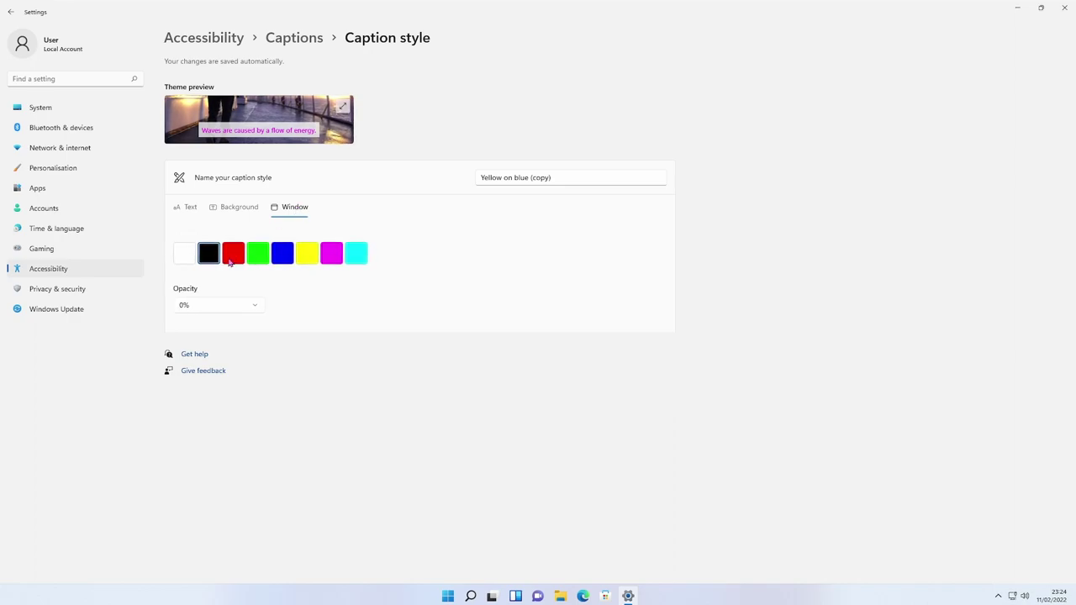
click(235, 256)
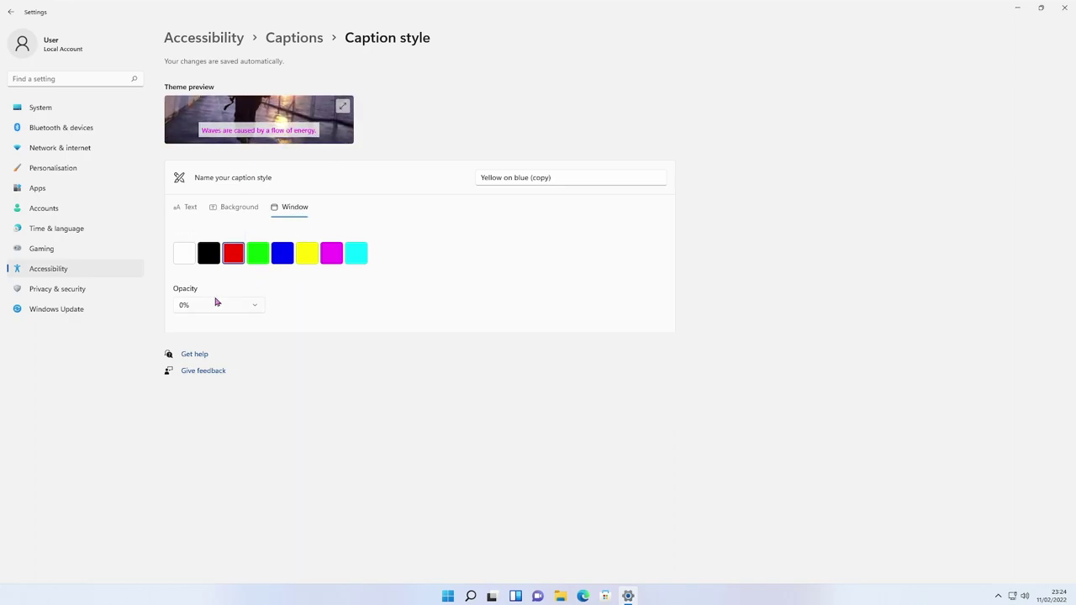
click(216, 304)
click(226, 249)
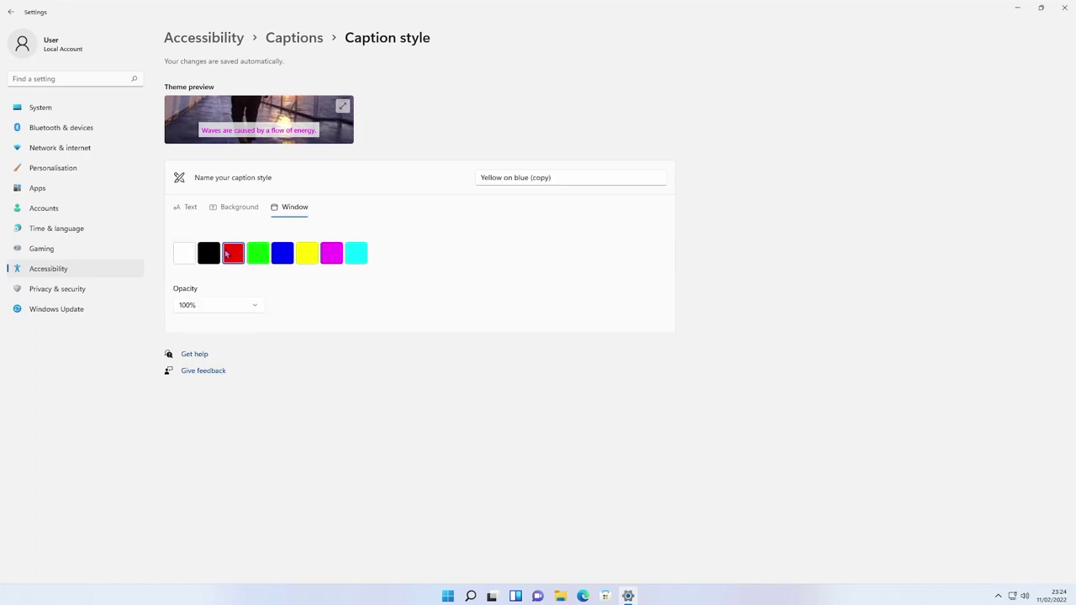
- Set the caption window's opacity to 0% and change its colour to cyan
click(222, 307)
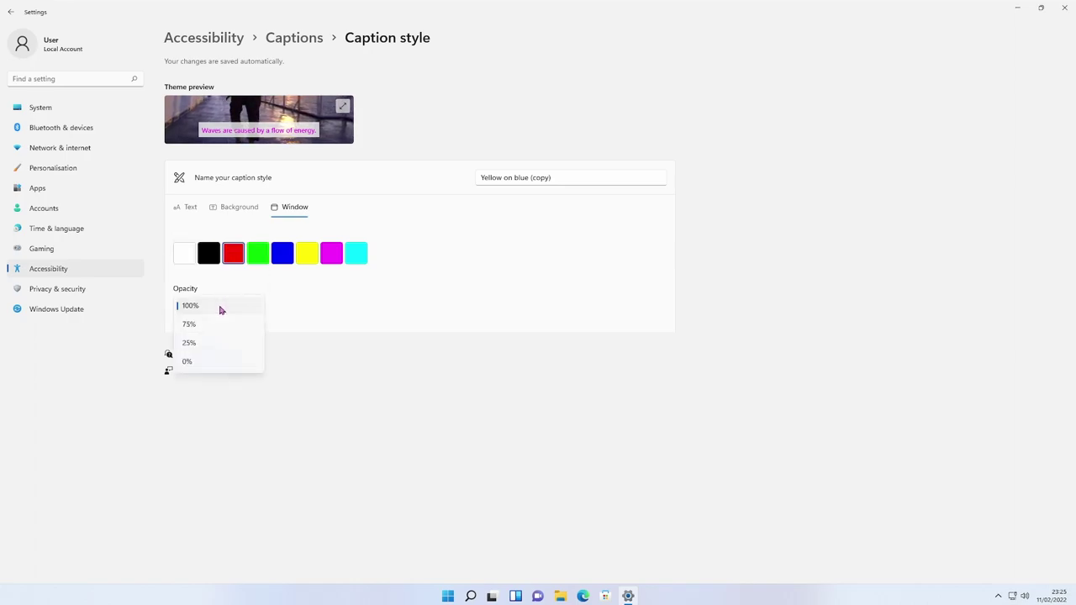
click(211, 363)
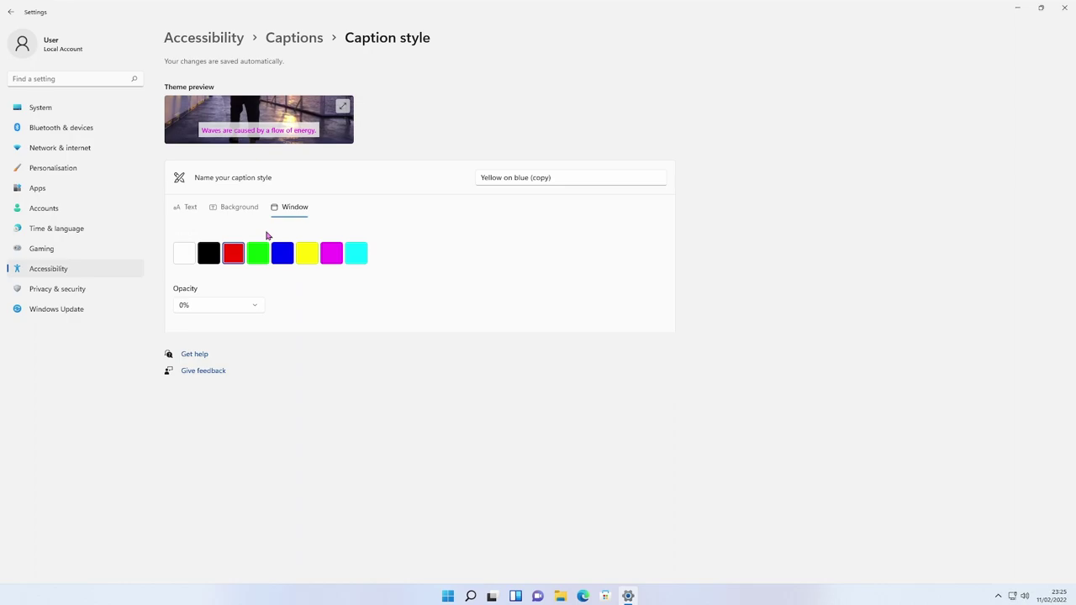
click(365, 261)
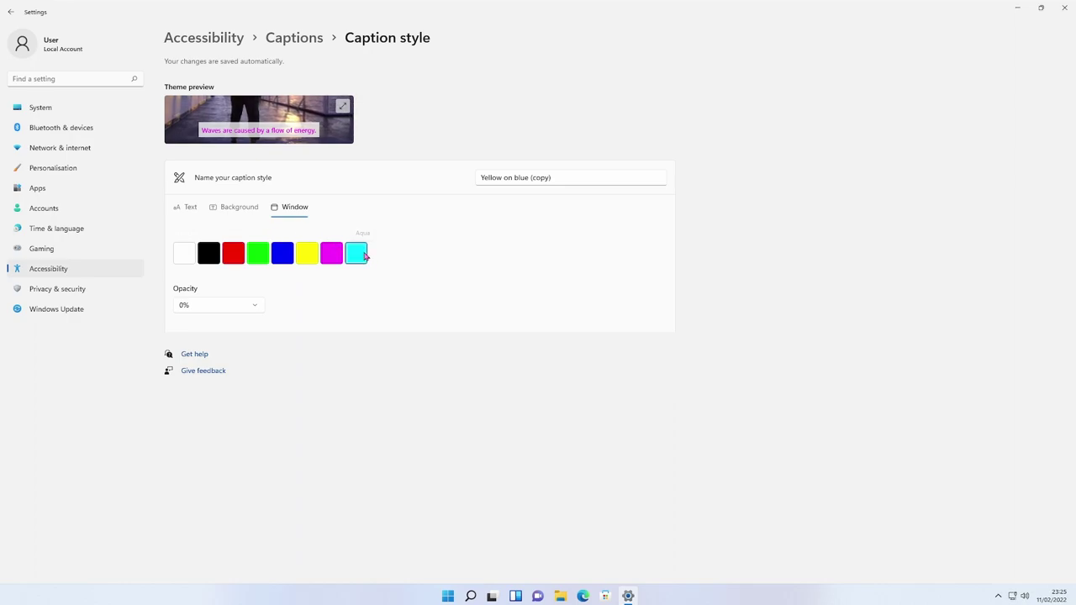
- Rename the caption style as My Style
click(195, 211)
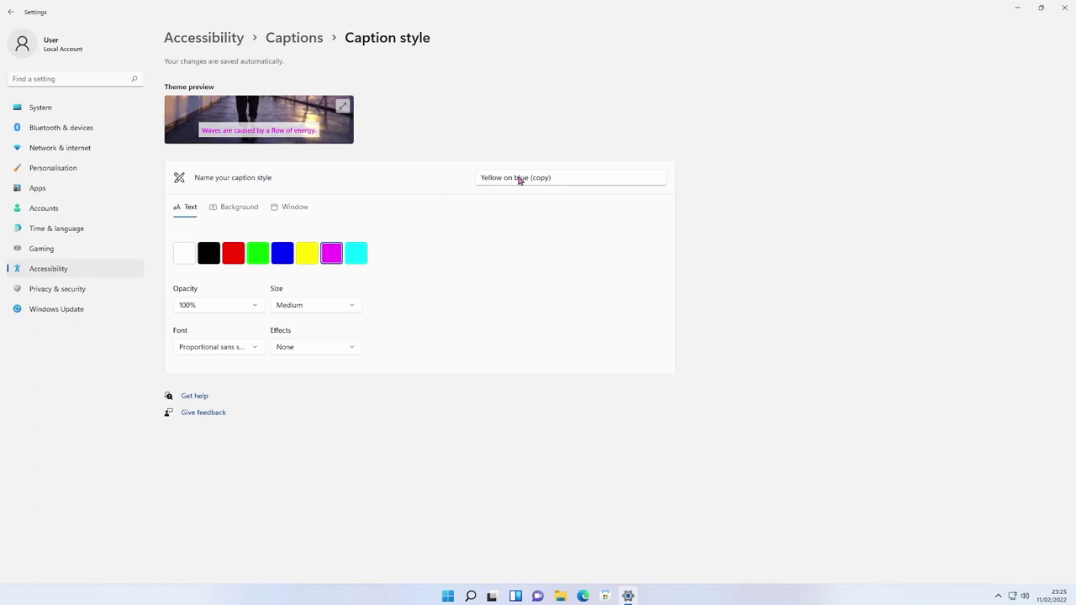
drag(569, 178, 475, 178)
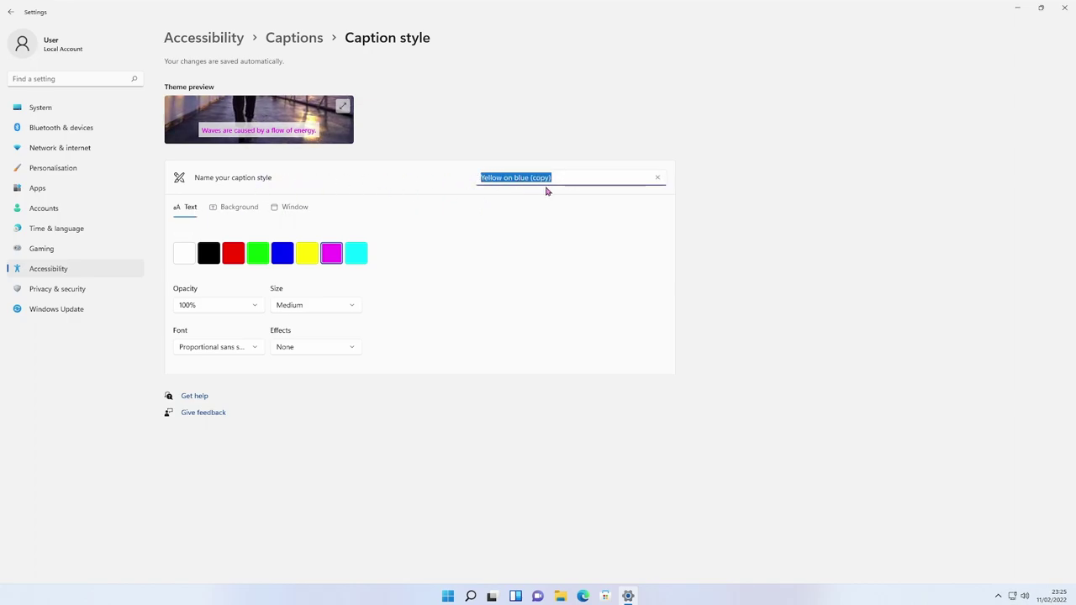
key(BackSpace)
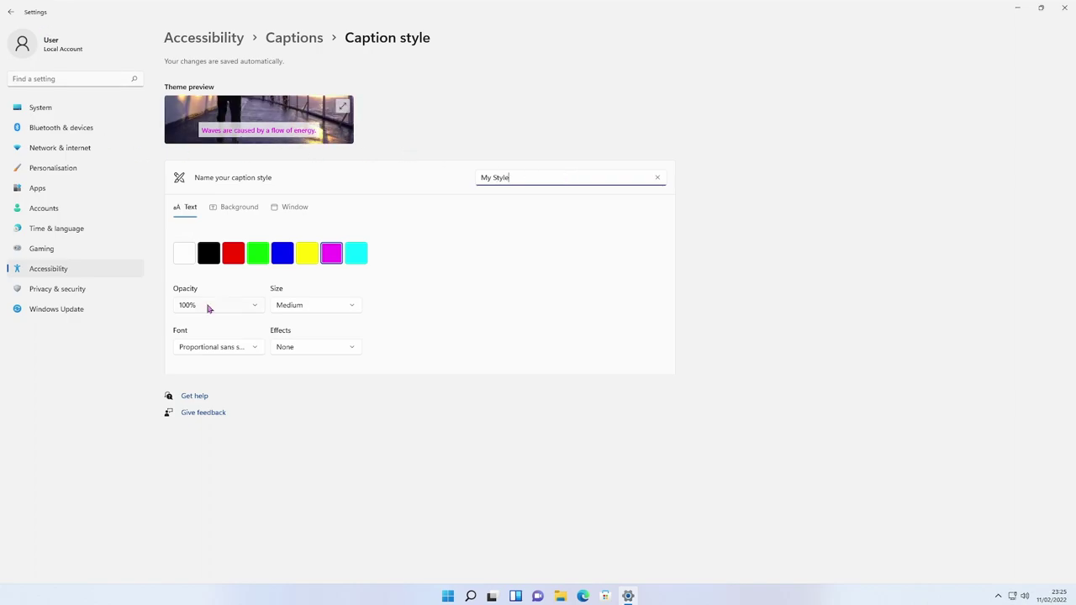
- Try the Cursive, Proportional serif and Mono serif caption fonts, and settle on Casual
click(233, 352)
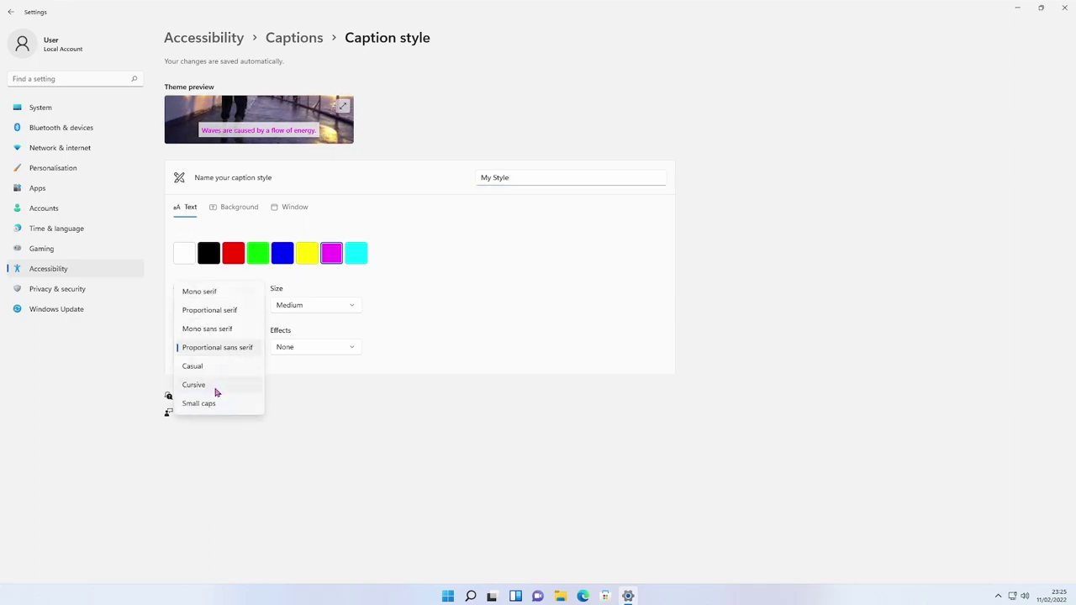
click(216, 386)
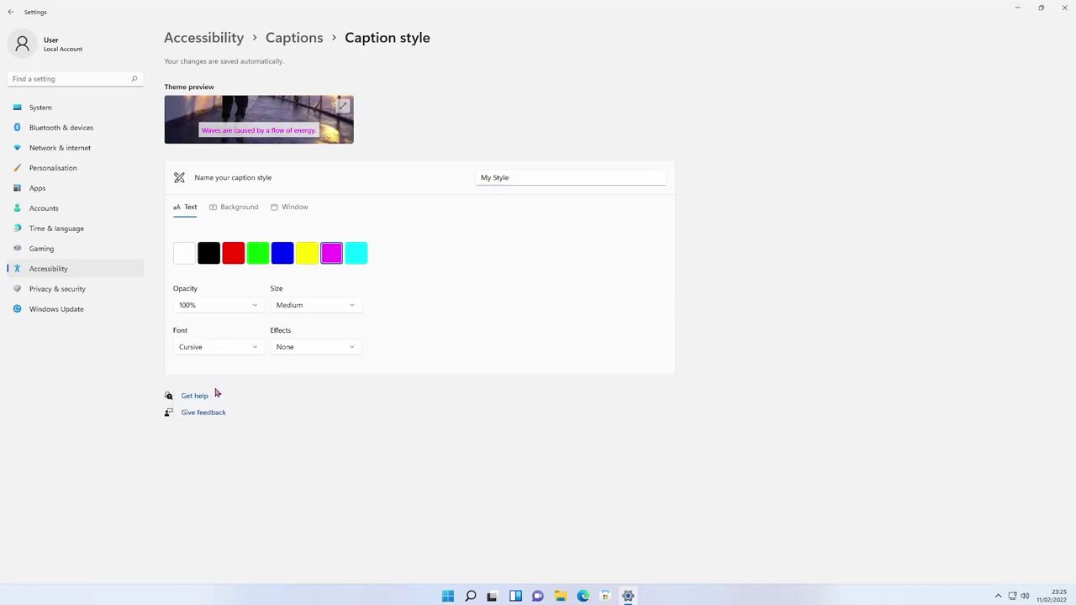
click(252, 348)
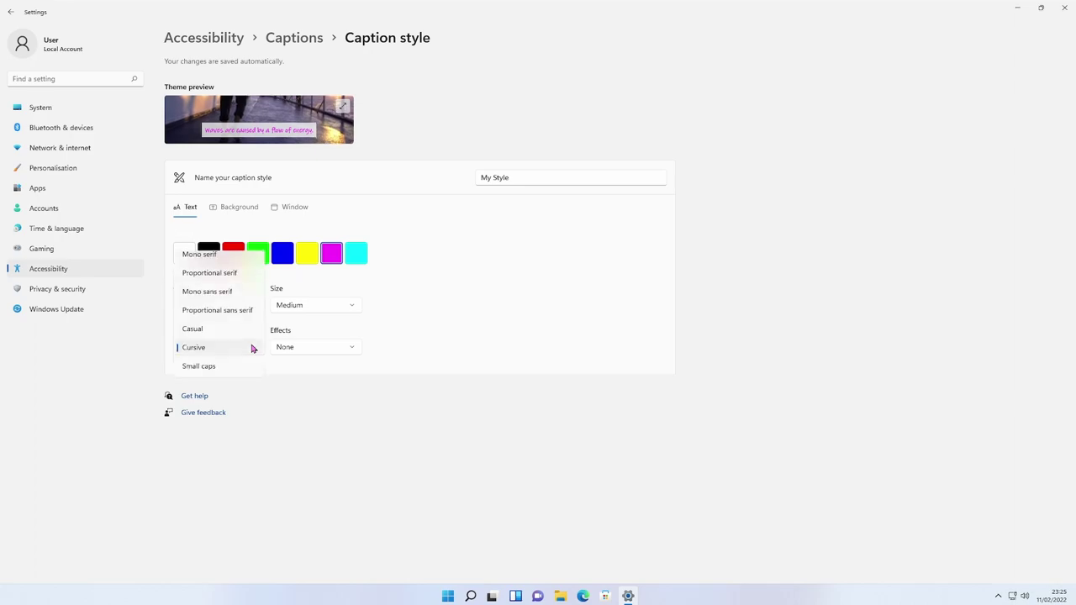
click(247, 281)
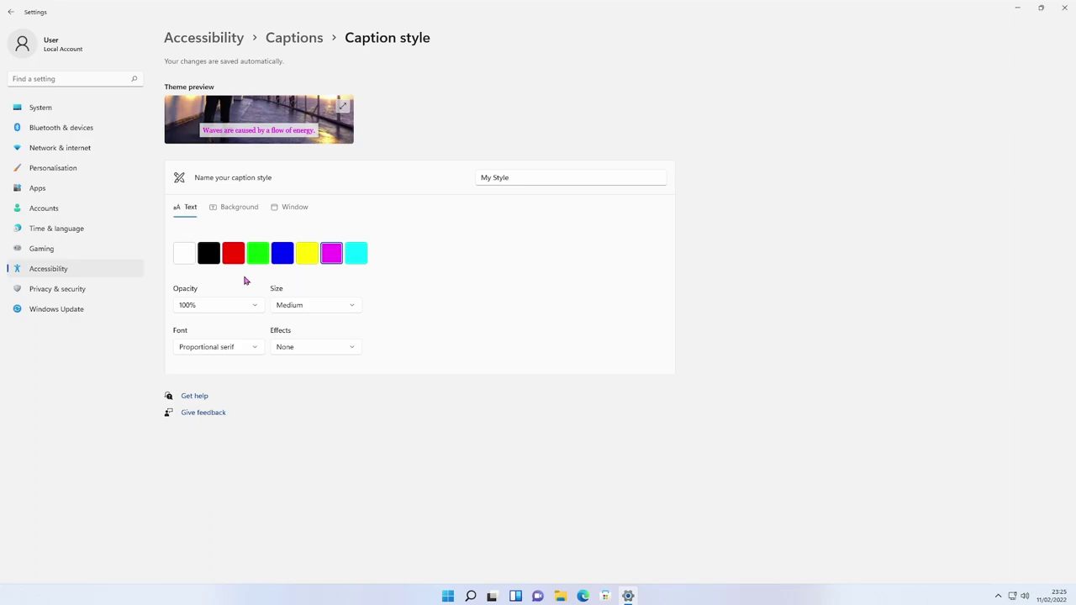
click(232, 347)
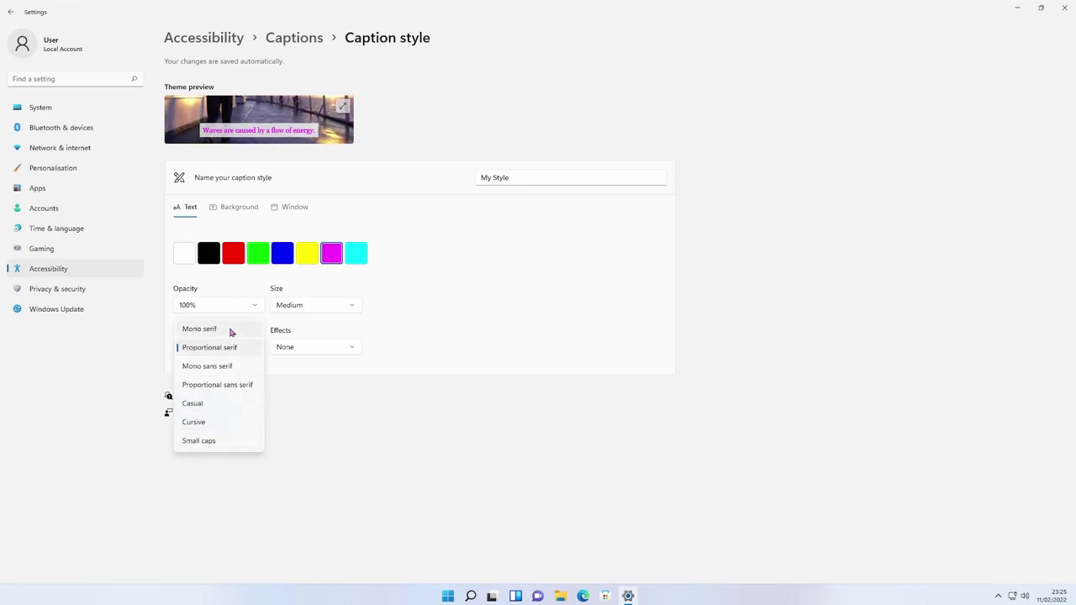
click(231, 329)
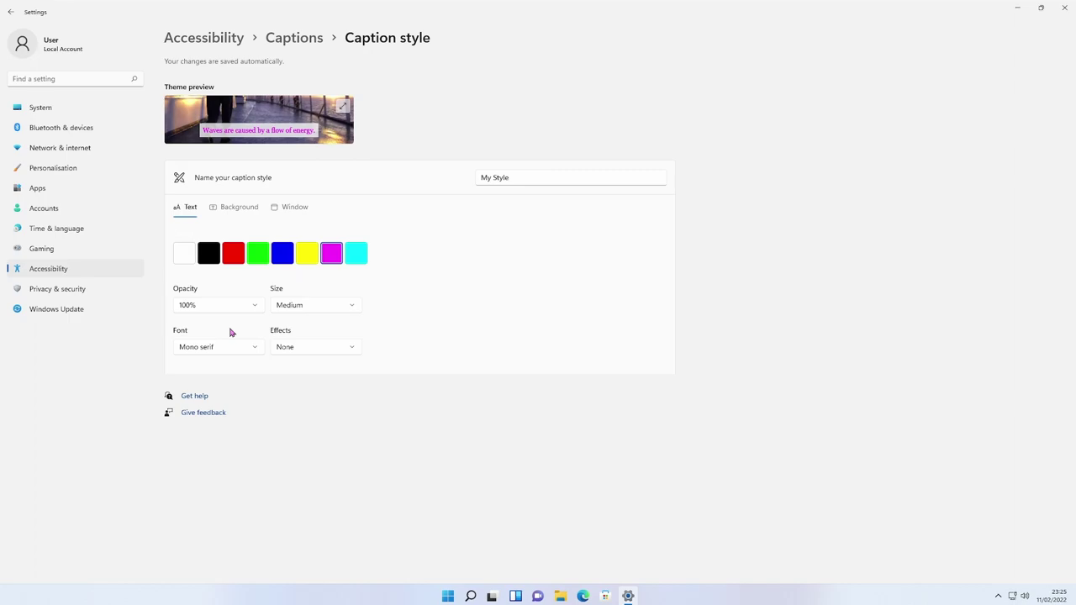
click(320, 348)
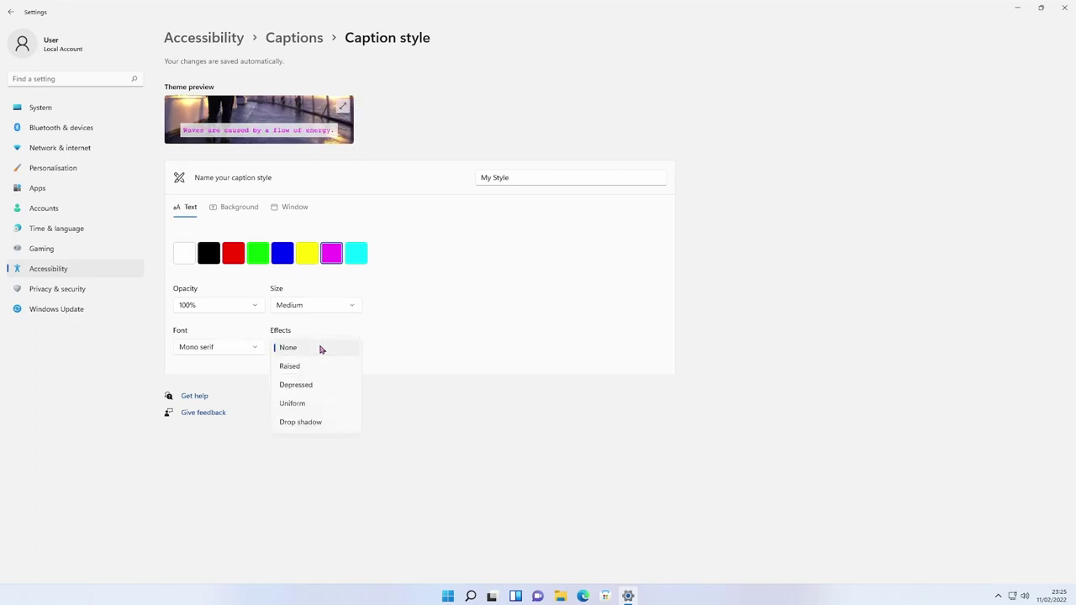
click(237, 356)
click(236, 354)
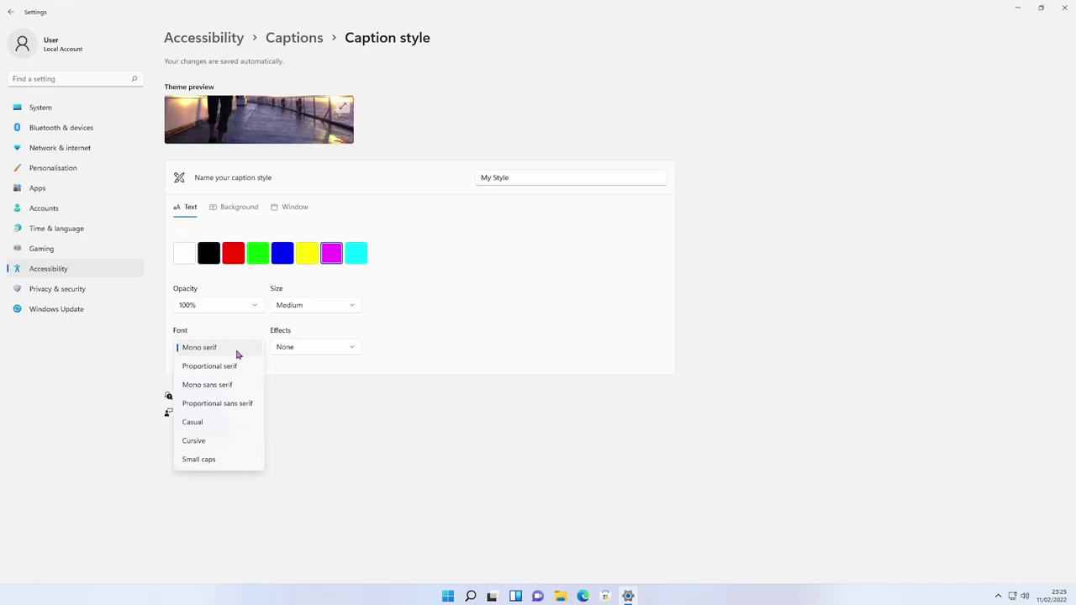
click(208, 424)
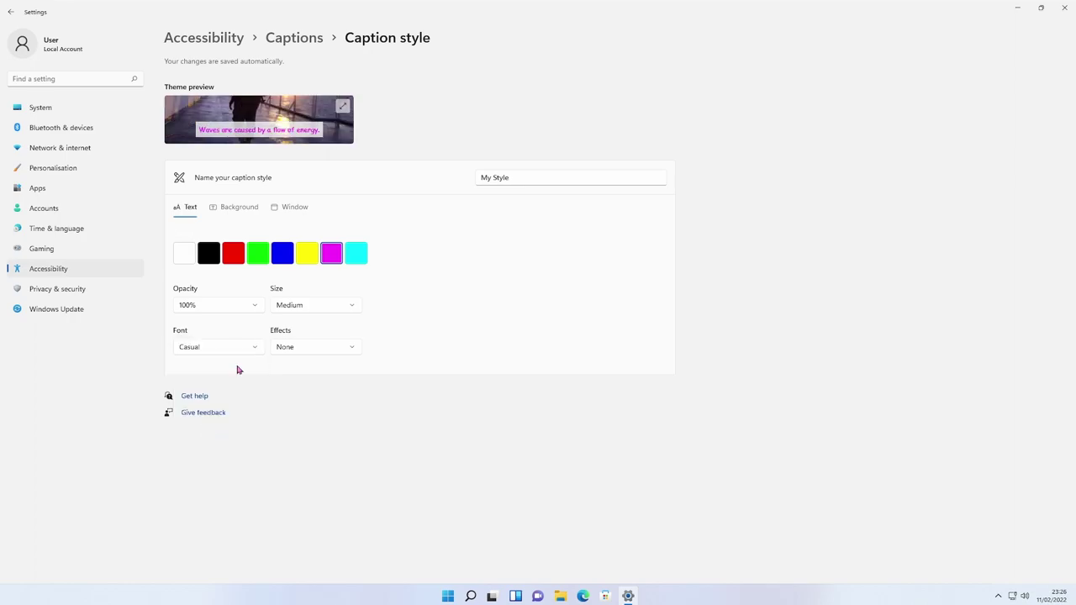
- Leave the caption style settings and turn on Windows Speech Recognition in the Accessibility Speech settings
click(294, 37)
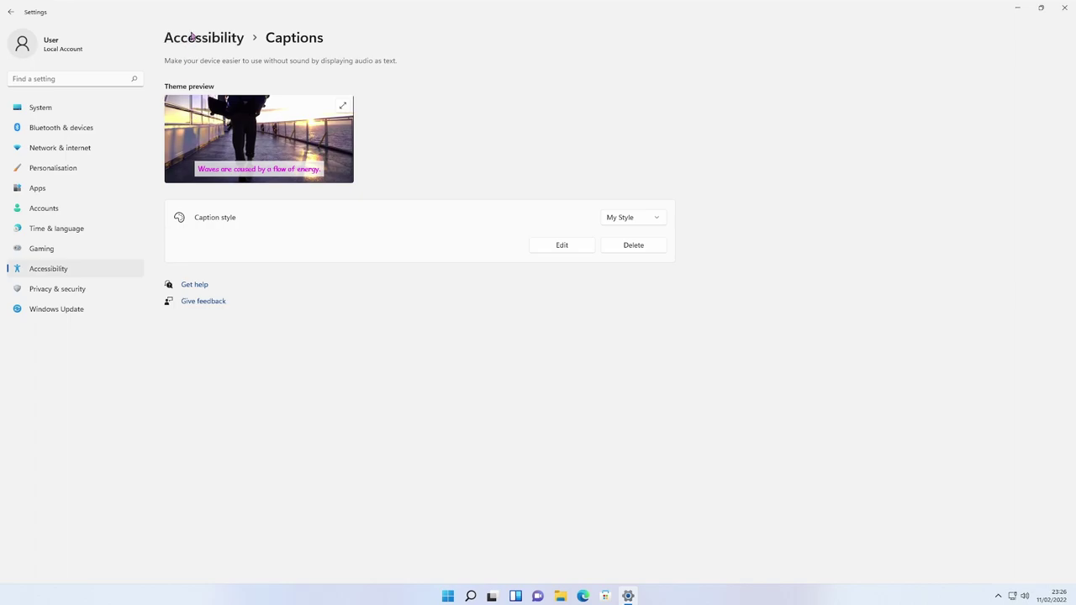
click(232, 41)
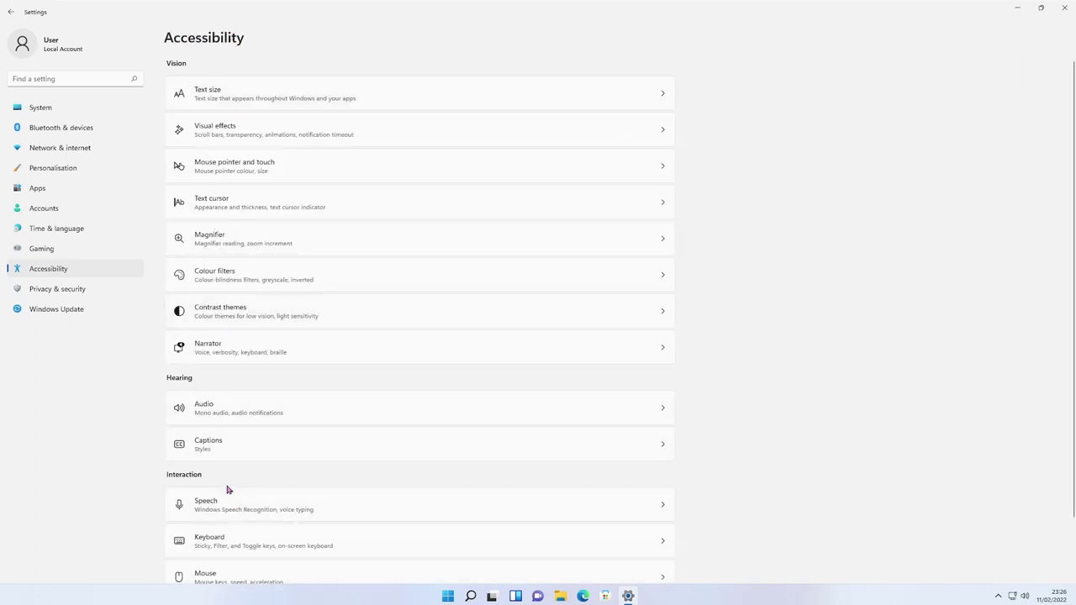
scroll(227, 488, down, 2)
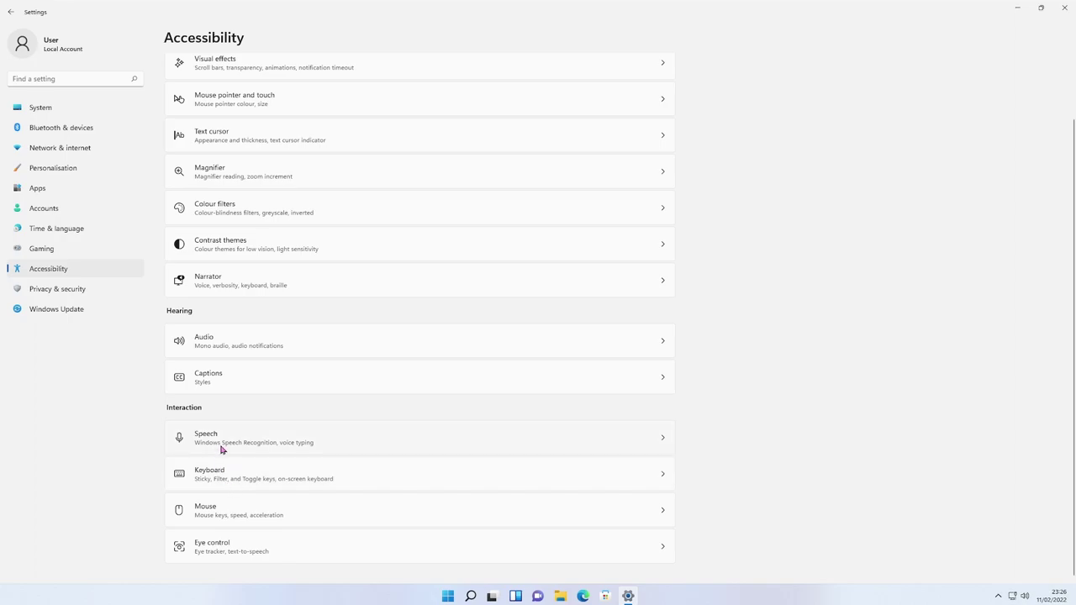
click(330, 444)
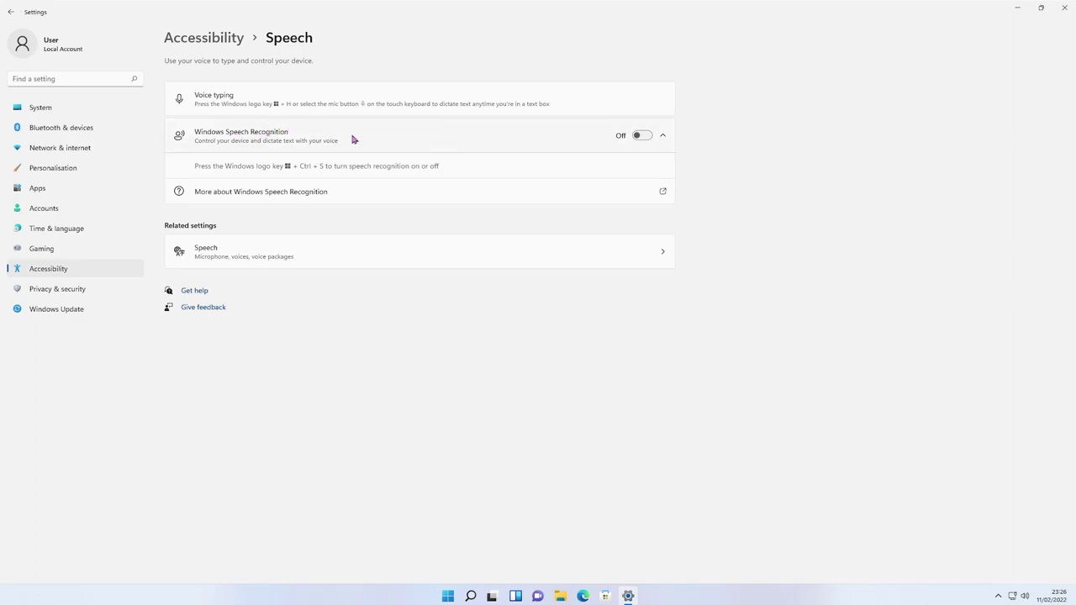
click(663, 139)
click(663, 141)
click(642, 136)
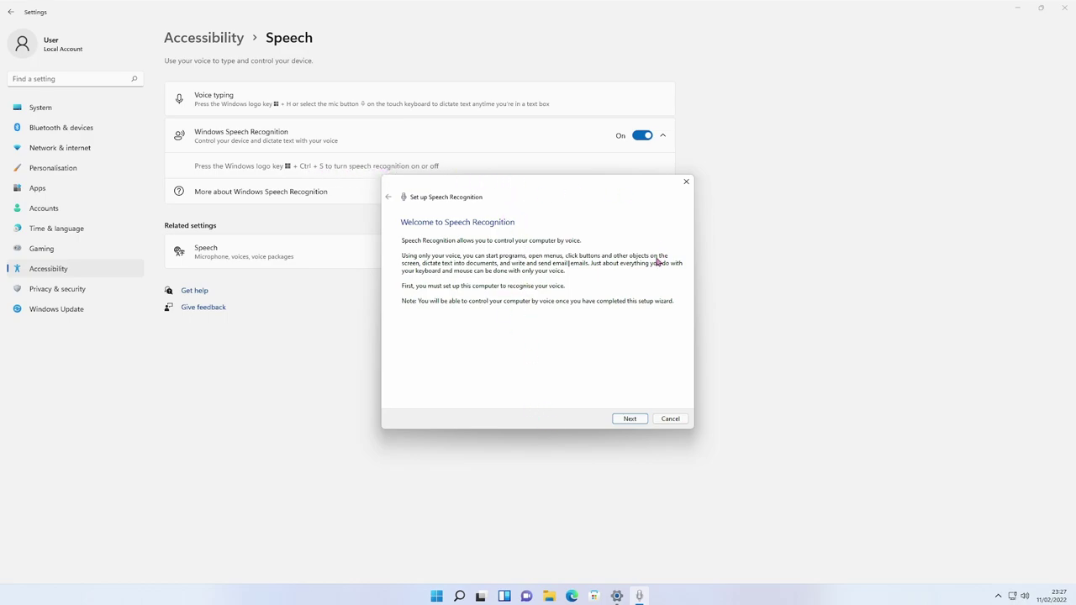
- Set up the microphone for Speech Recognition as a Desktop Microphone, including the reading-aloud volume adjustment
click(625, 421)
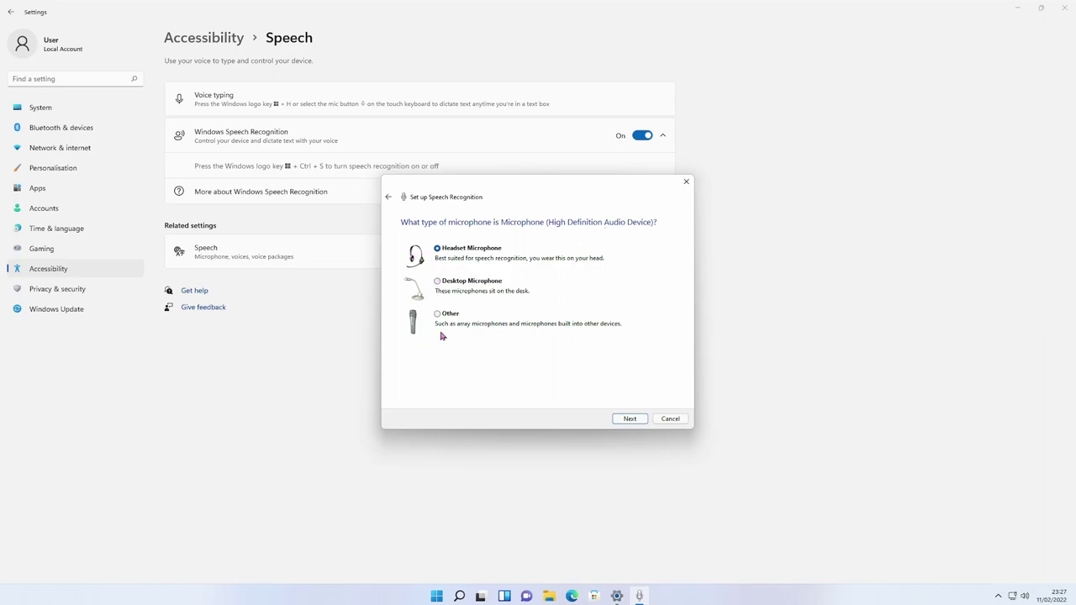
click(446, 283)
click(639, 422)
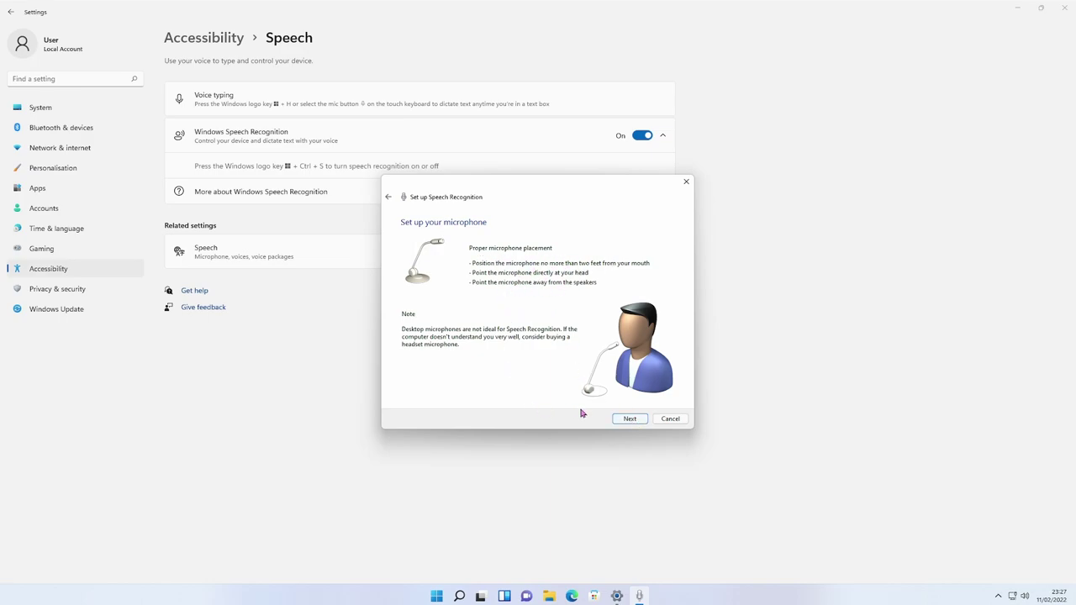
click(629, 419)
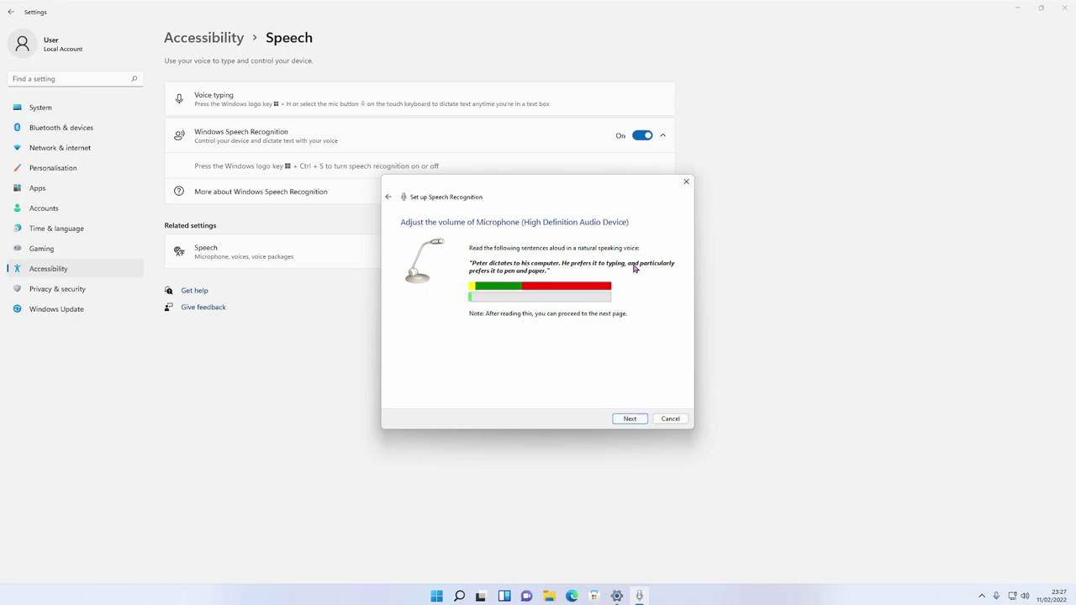
click(644, 417)
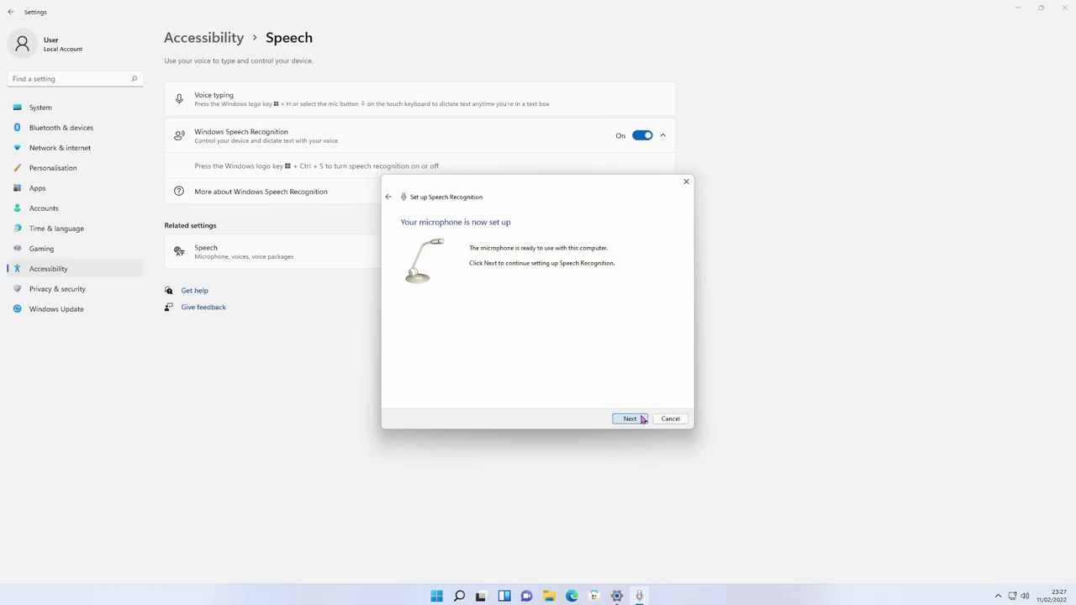
click(642, 418)
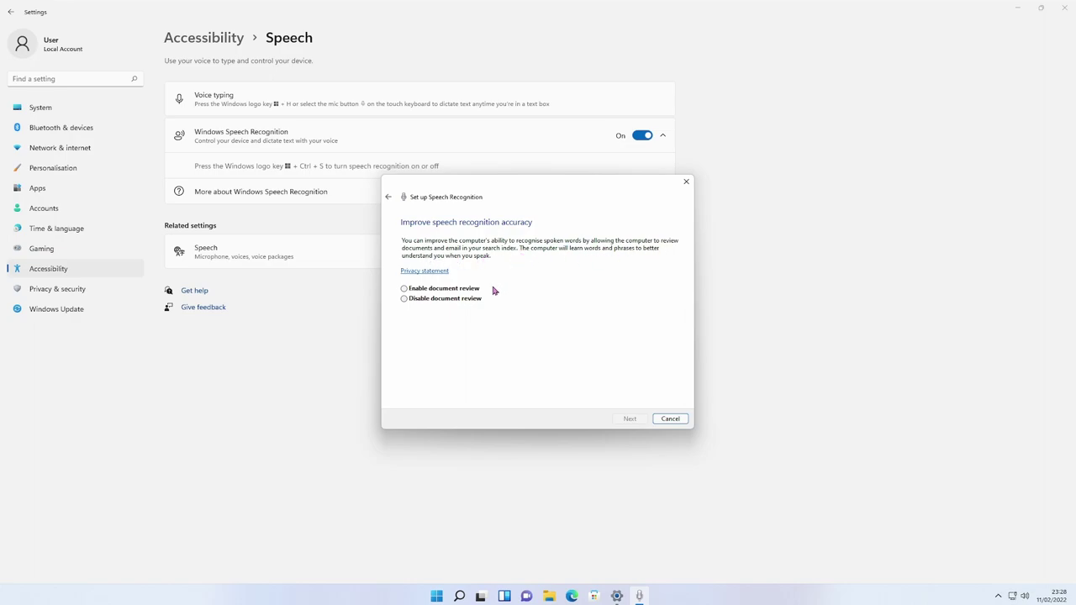
- Finish the Speech Recognition setup with document review disabled and manual activation mode, skipping the tutorial
click(427, 300)
click(626, 421)
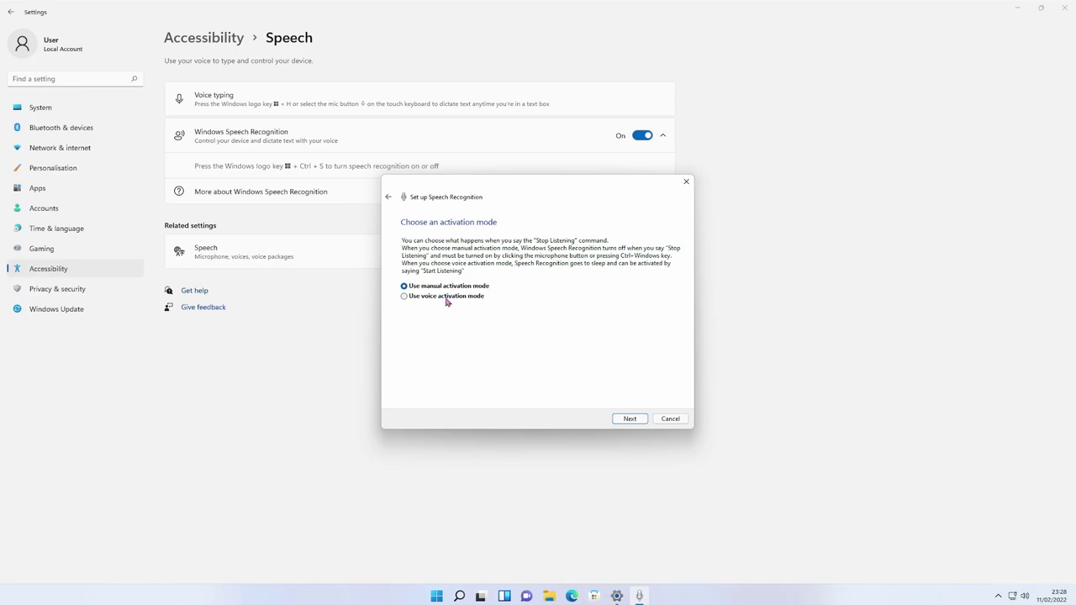
click(631, 419)
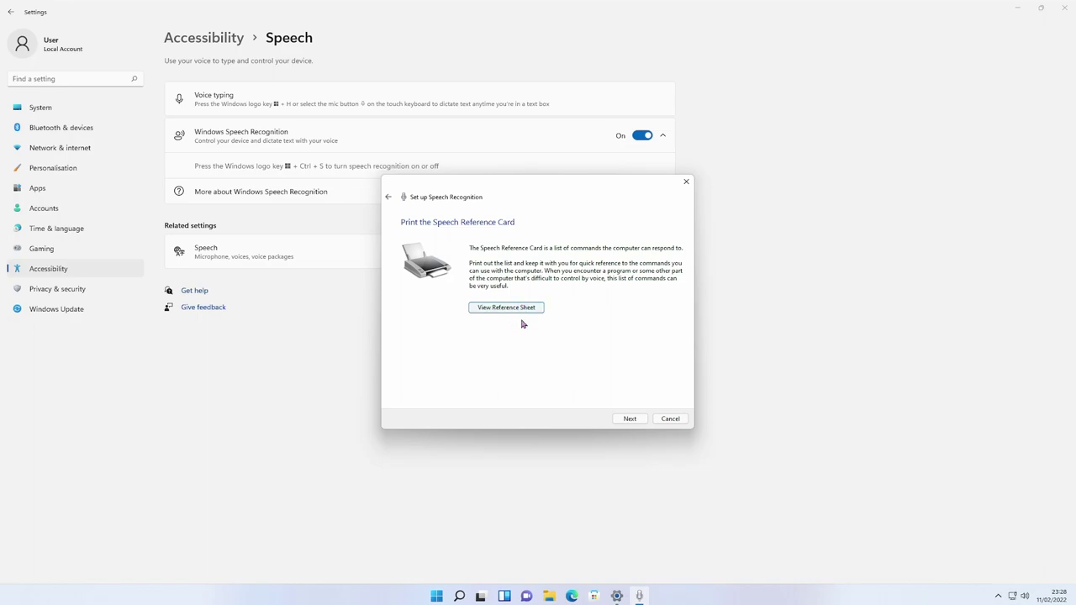
click(629, 419)
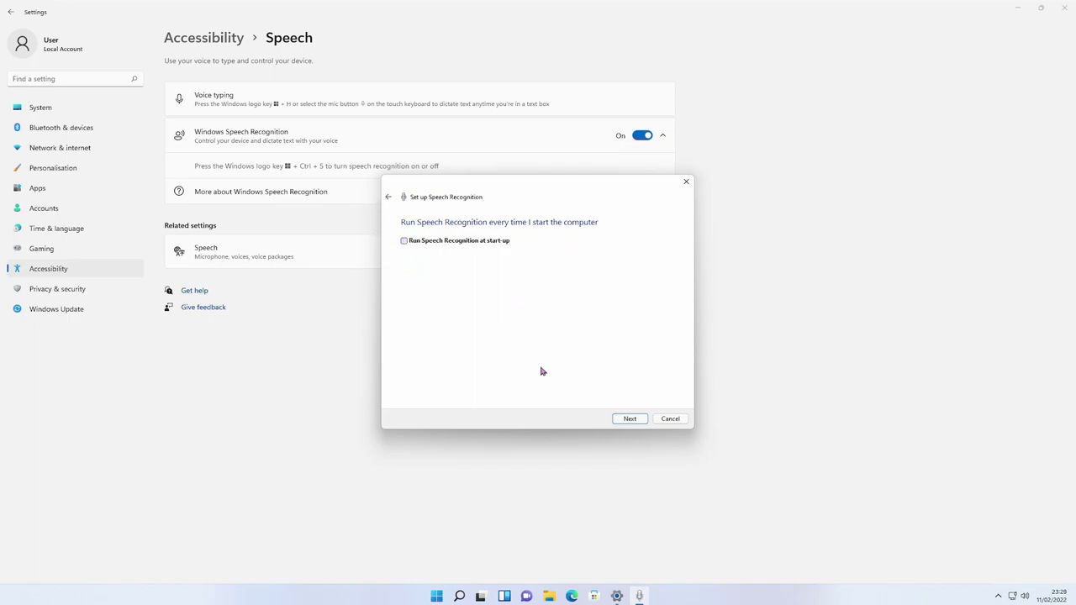
click(631, 419)
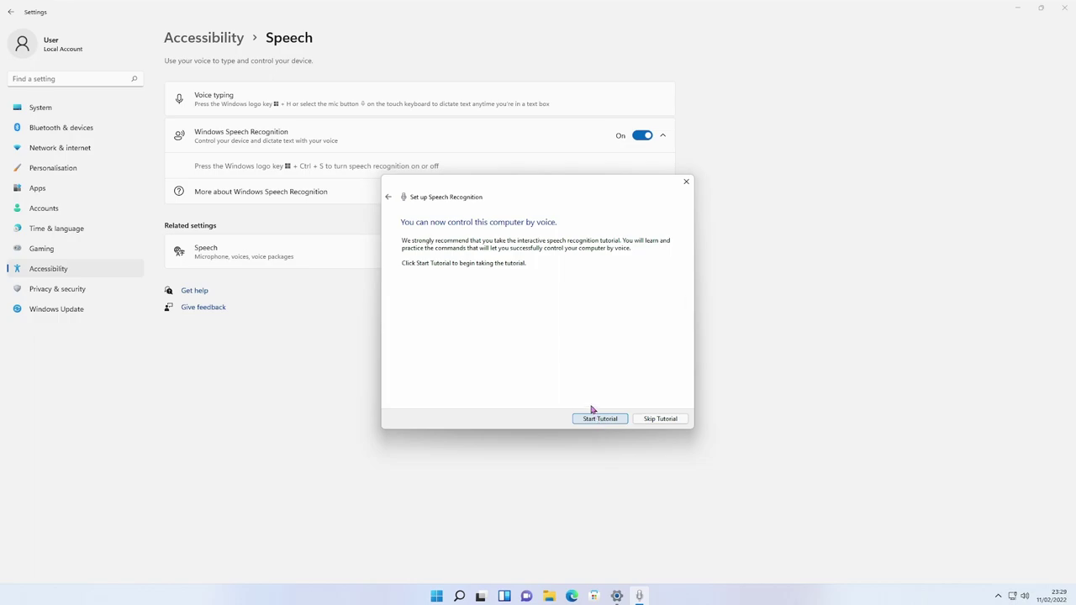
click(661, 419)
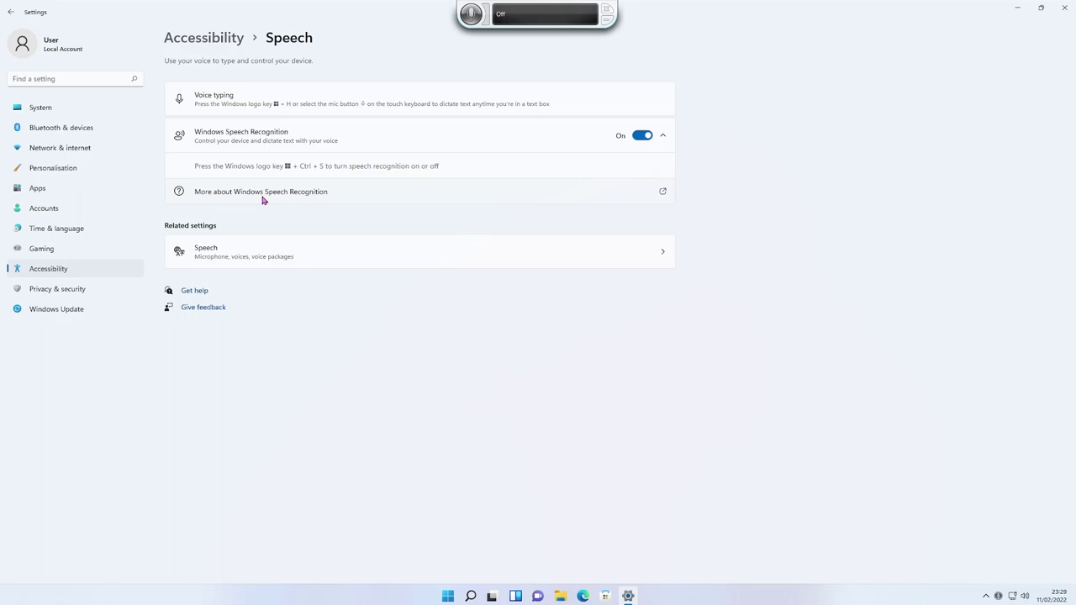
- Examine the related Speech settings for language, microphone and voices, including the available speech languages, and return to the Accessibility Speech page
click(263, 259)
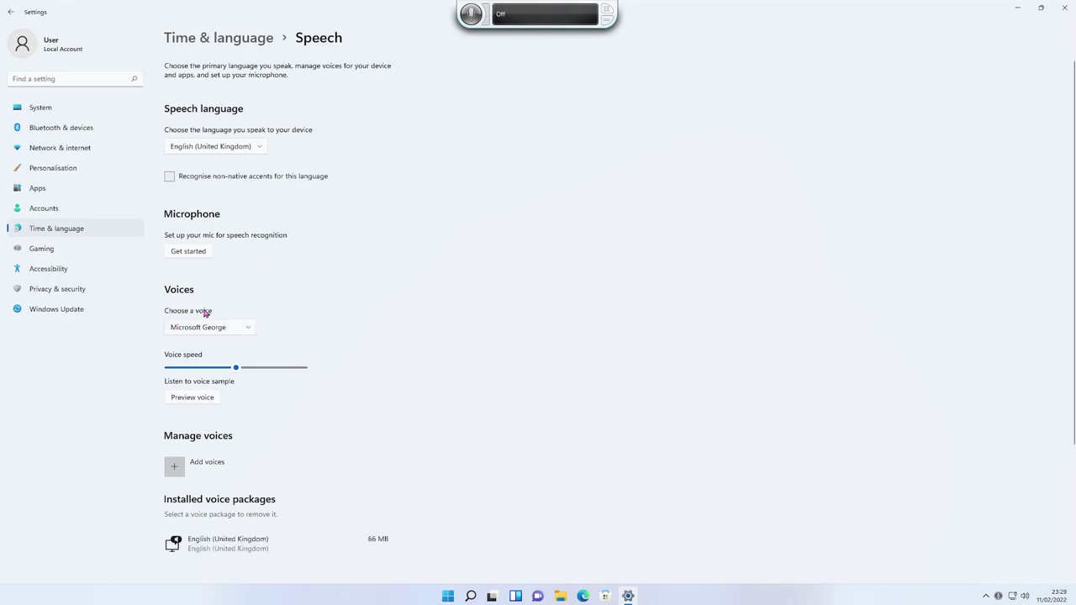
click(245, 150)
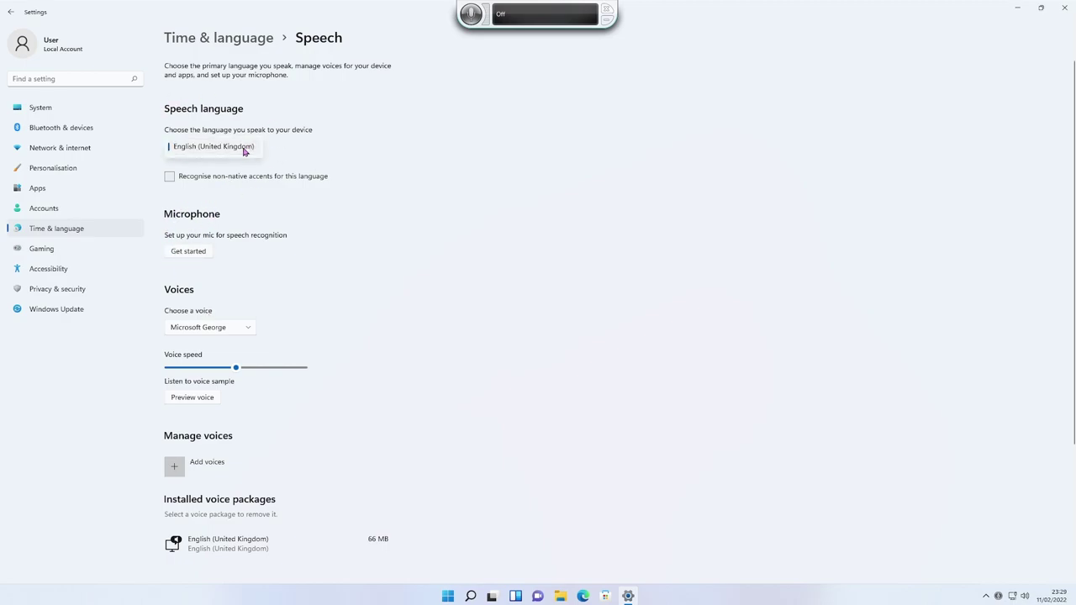
click(245, 150)
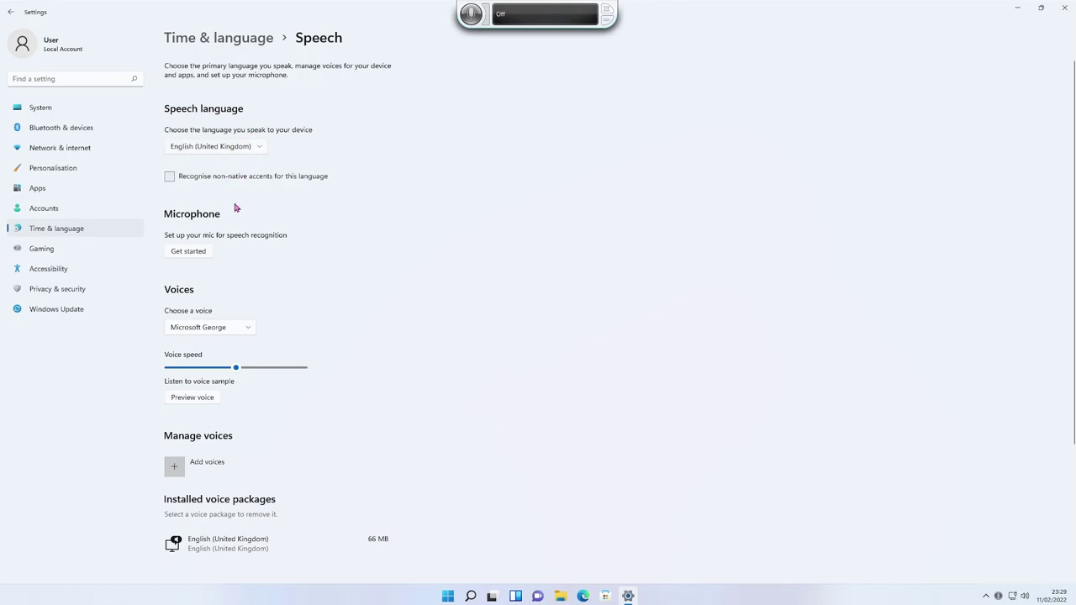
click(238, 44)
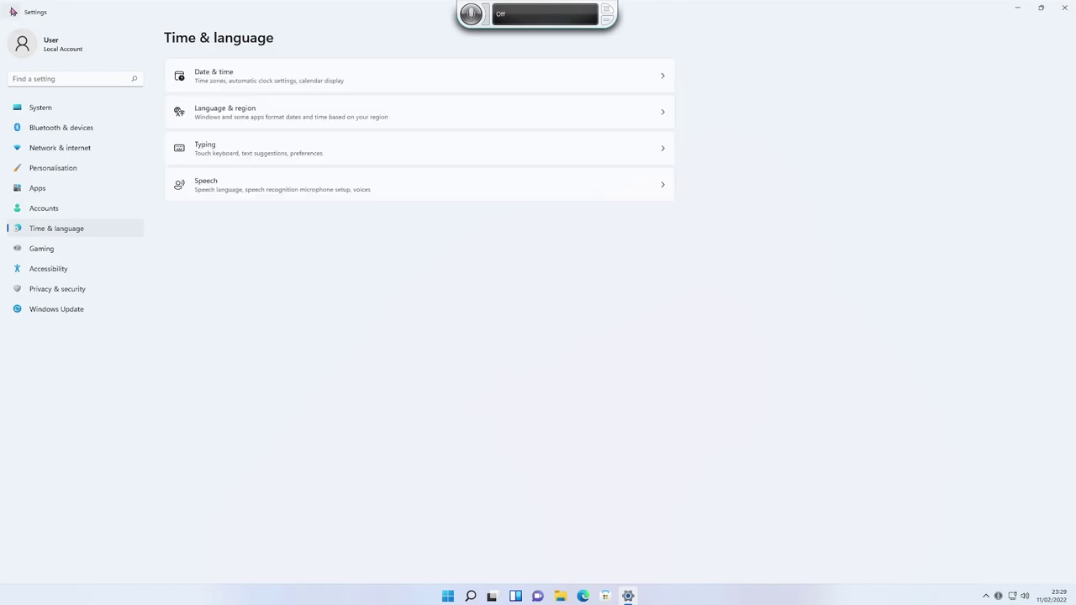
click(11, 12)
click(10, 11)
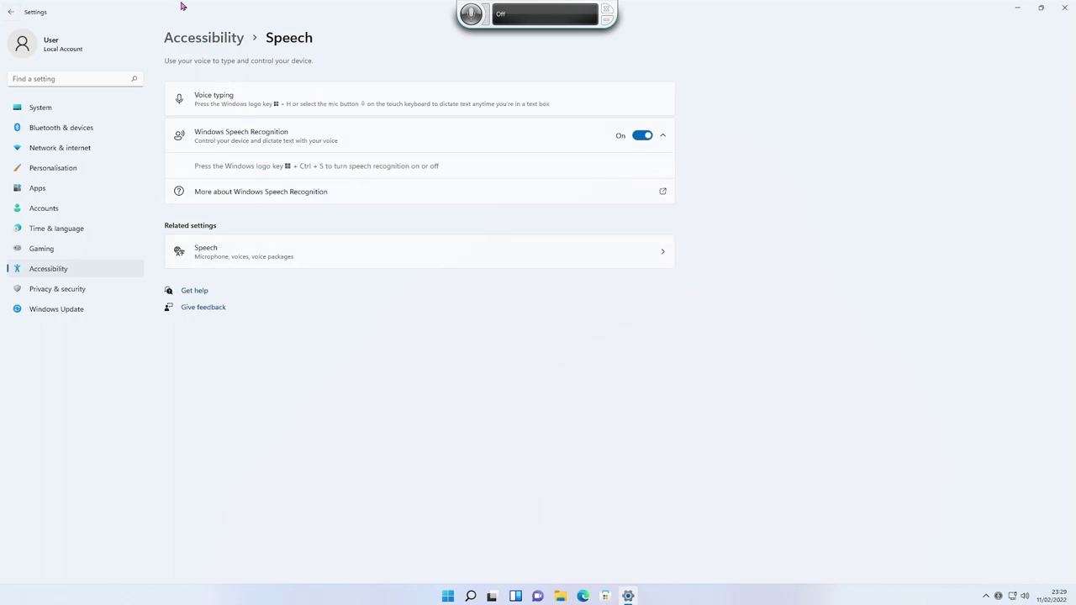
- Open the Accessibility Keyboard settings and review the Sticky keys and Filter keys options, checking the shortcut key sound setting
click(182, 43)
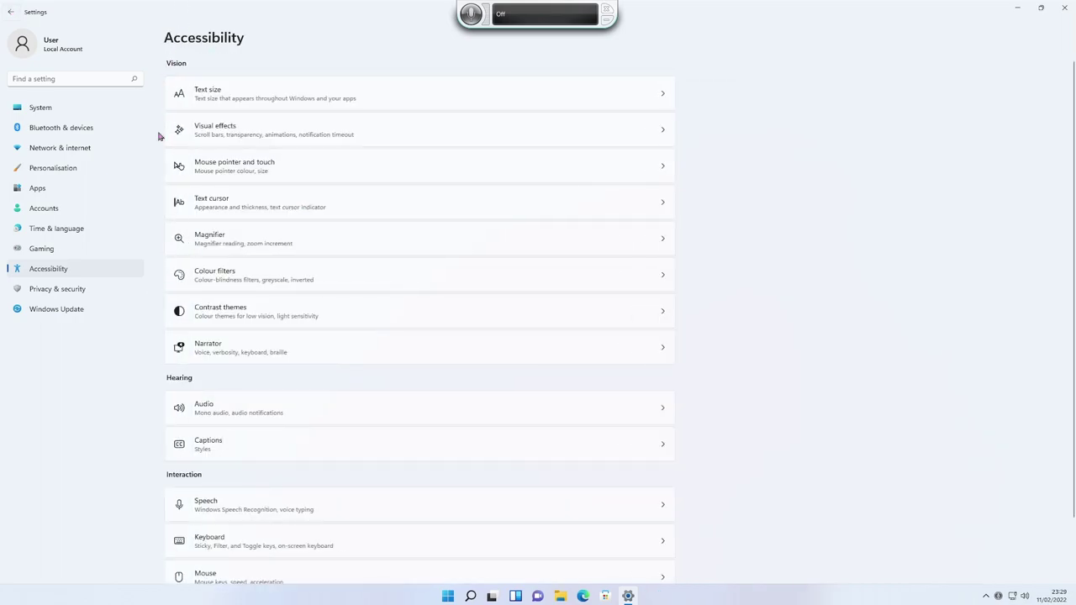
scroll(179, 410, down, 2)
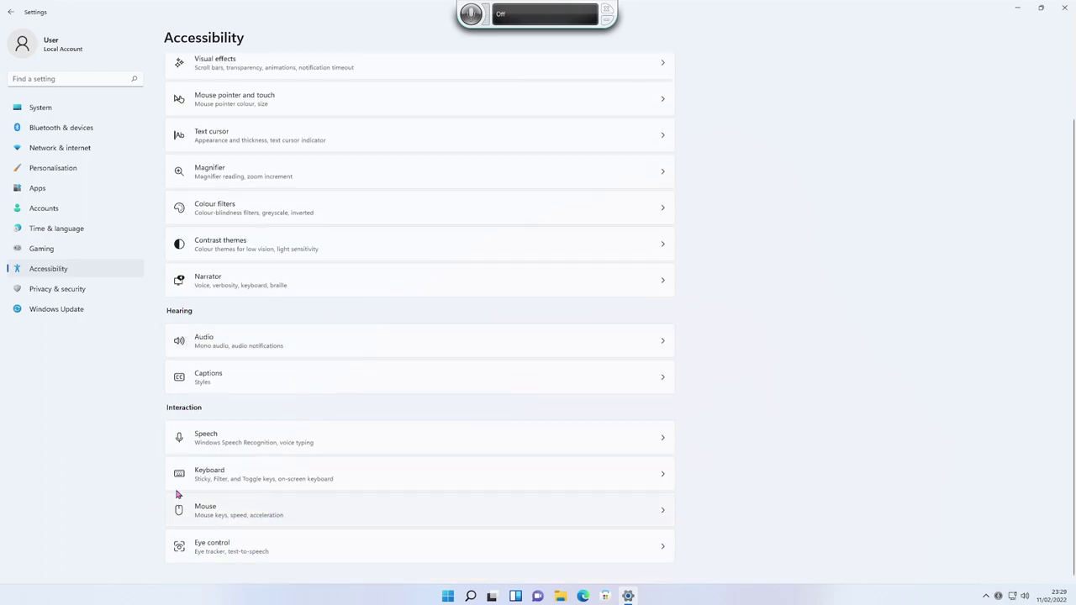
click(262, 478)
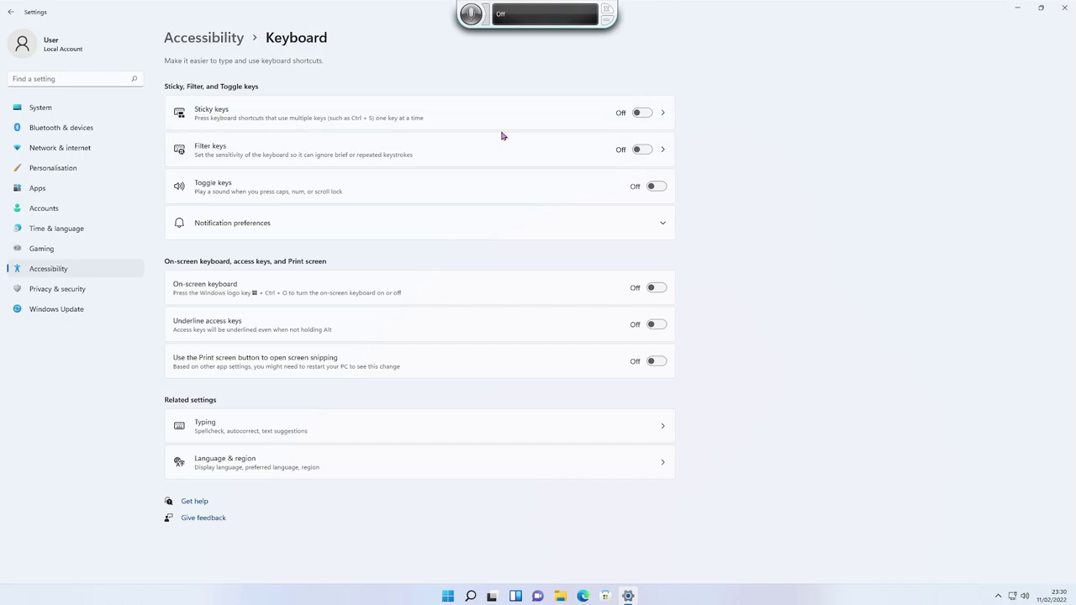
click(586, 117)
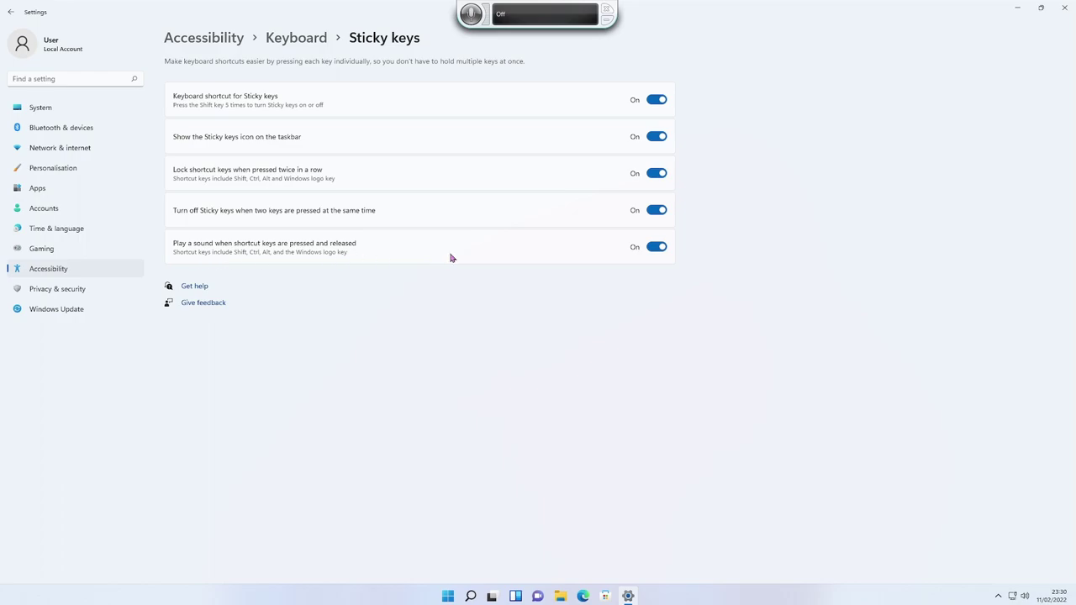
click(658, 248)
click(658, 248)
click(300, 38)
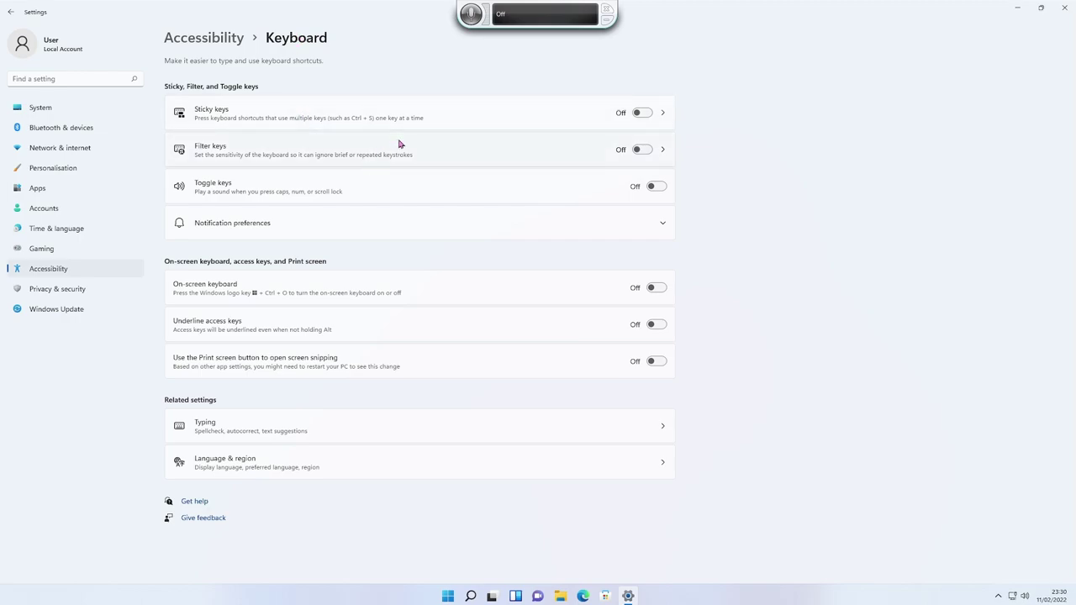
click(527, 158)
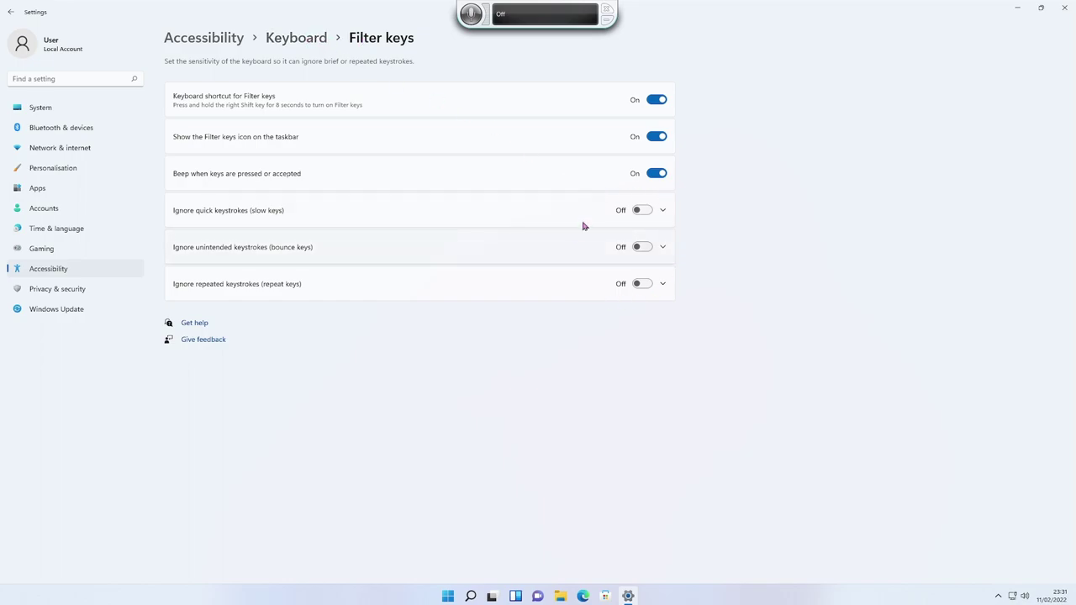
click(296, 38)
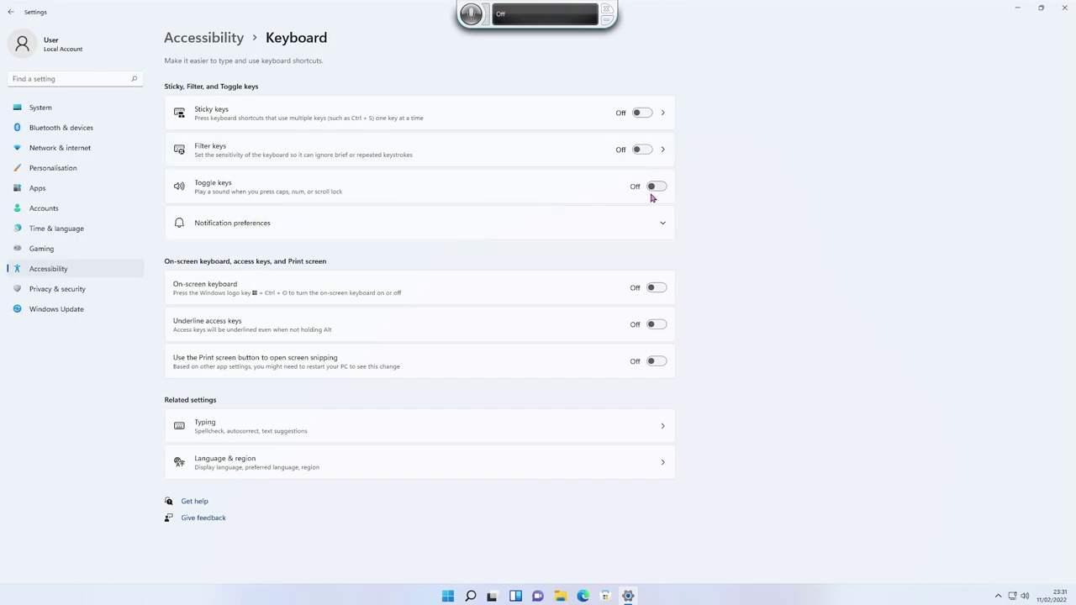
- Switch Toggle keys on and back off, and review the notification preferences for Sticky, Filter and Toggle keys
click(654, 192)
click(653, 192)
click(548, 228)
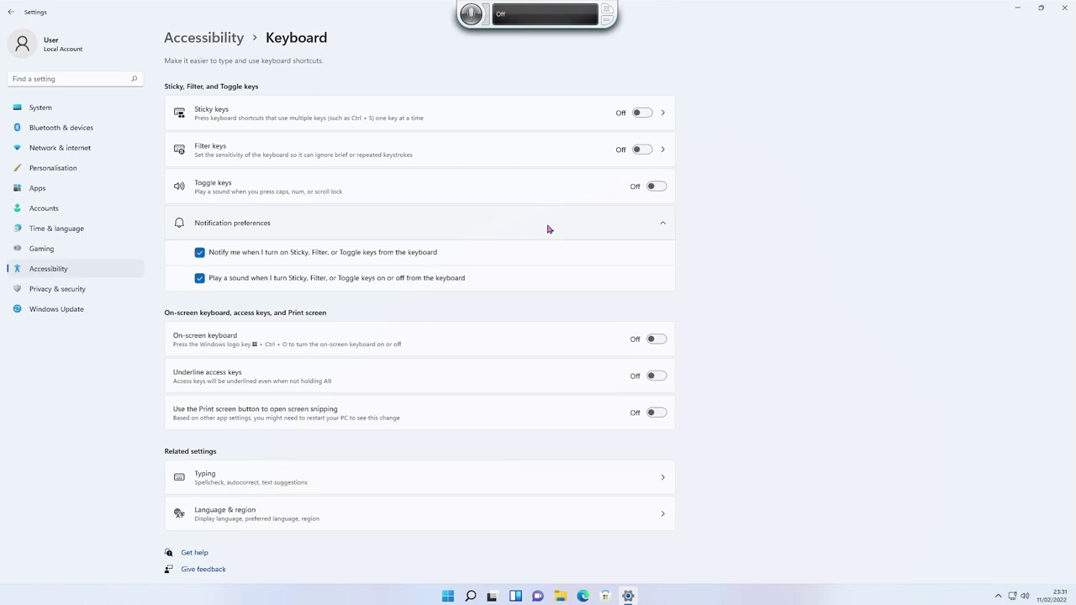
click(664, 223)
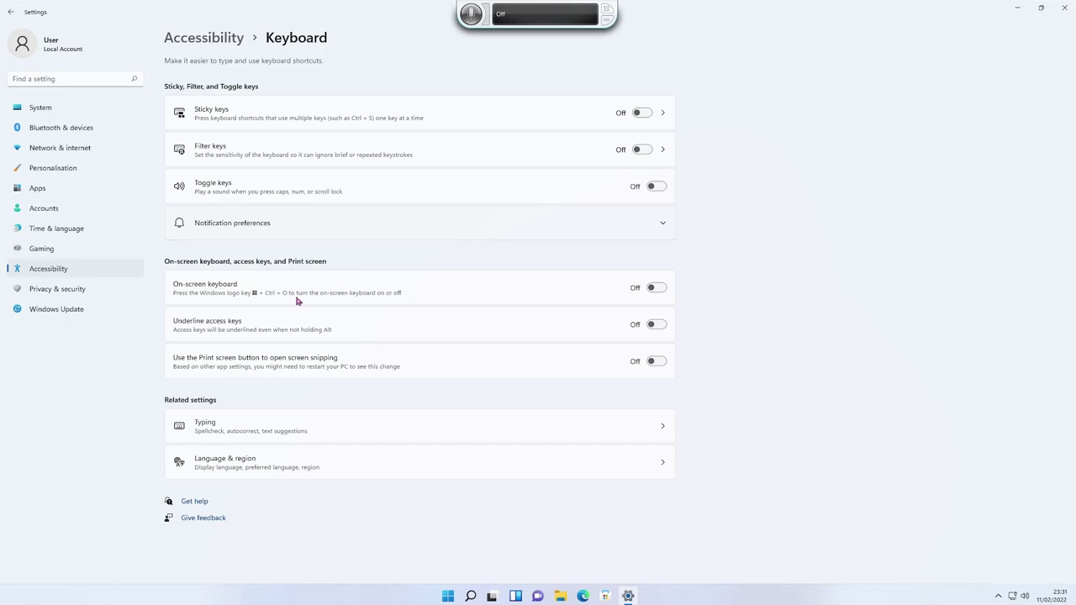
- Turn on the on-screen keyboard, try its Caps, Tab and Shift keys, and close it again
click(656, 288)
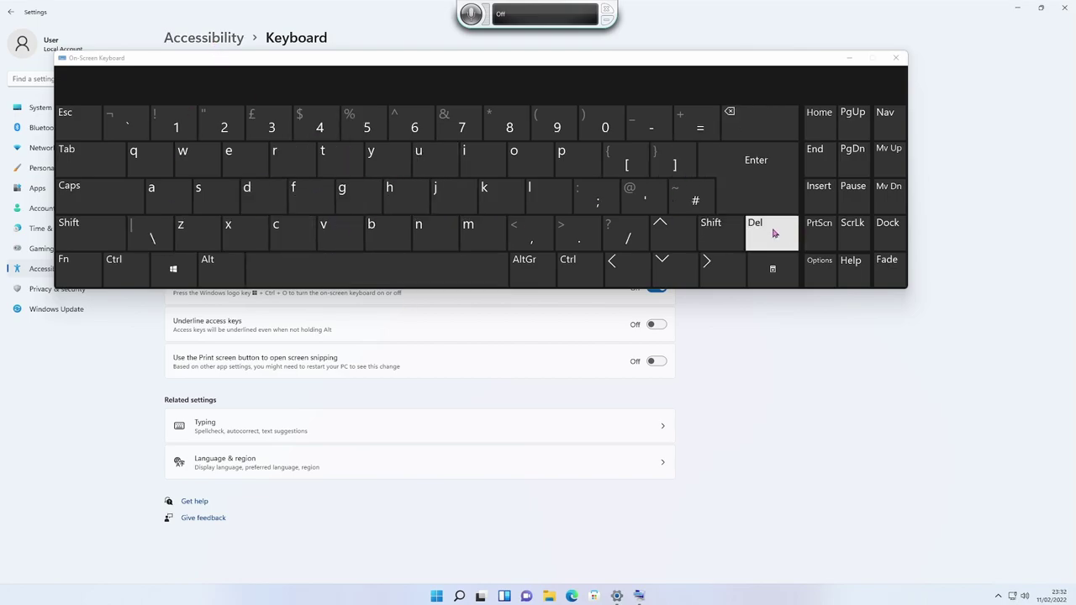
click(77, 191)
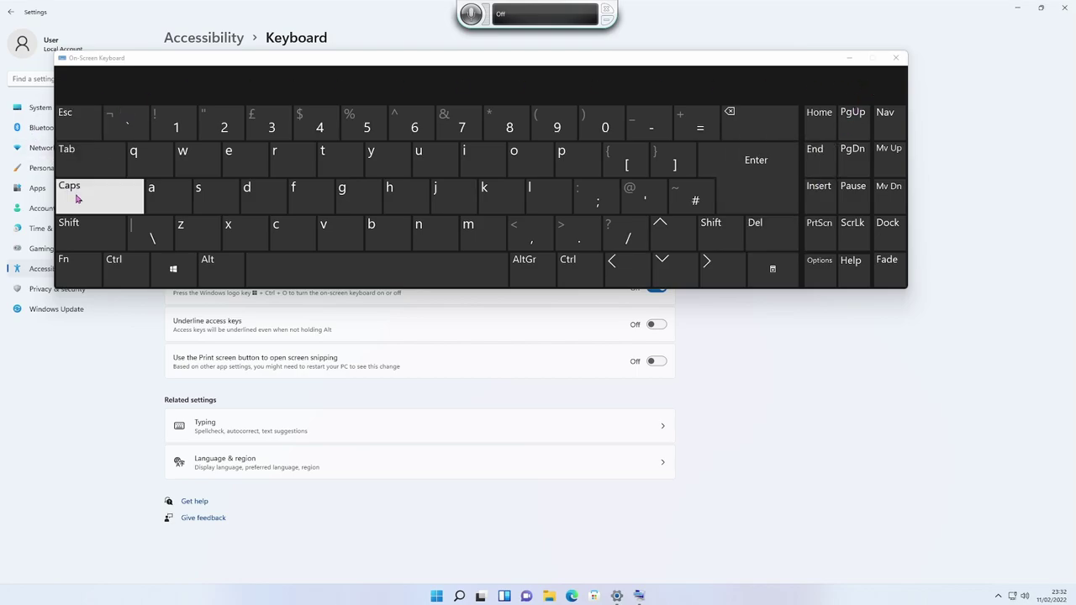
click(83, 205)
click(86, 163)
click(85, 162)
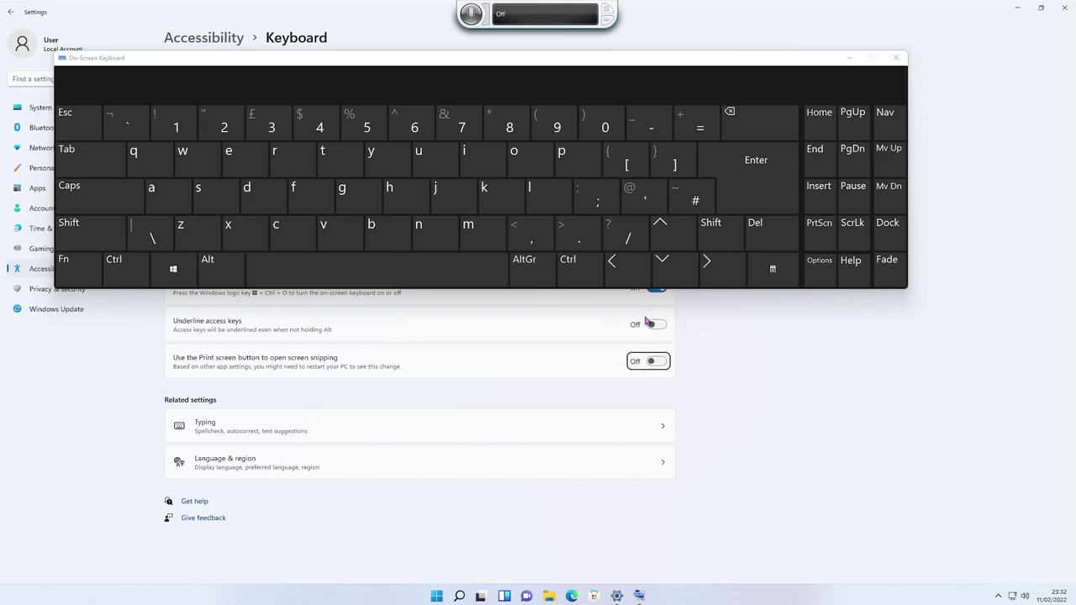
click(84, 239)
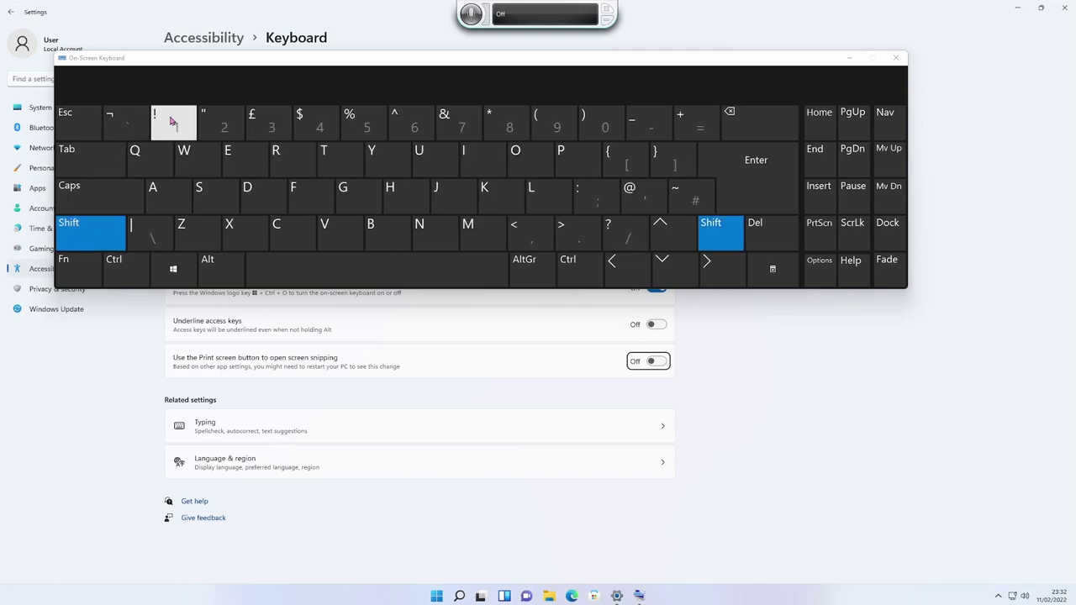
click(896, 58)
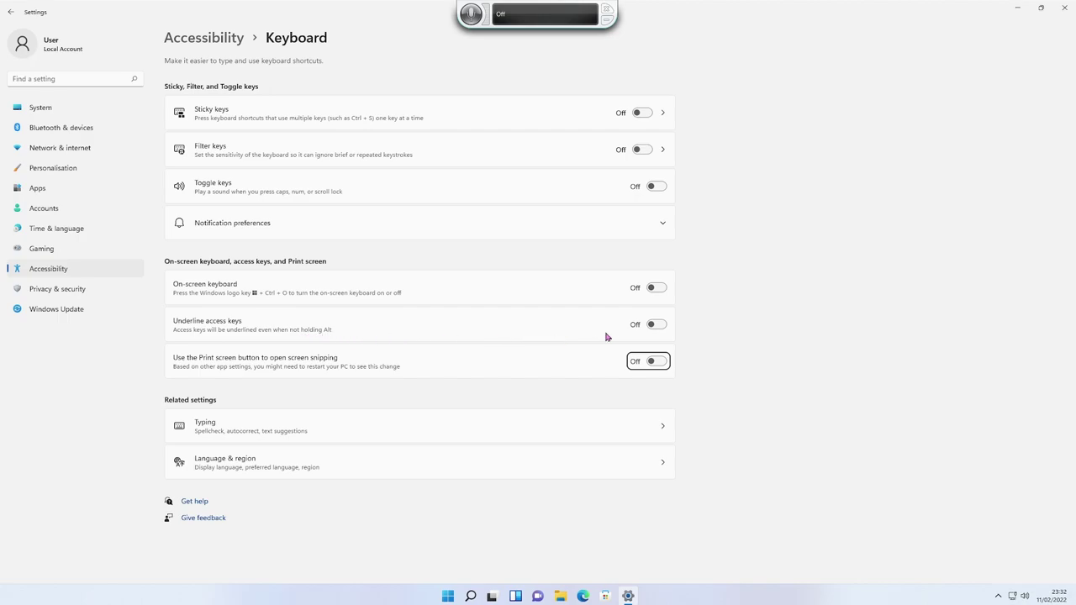
- Try the Underline access keys option and Print screen snipping with a snip of the on-screen keyboard section, leaving both options off
click(653, 326)
click(657, 326)
click(663, 362)
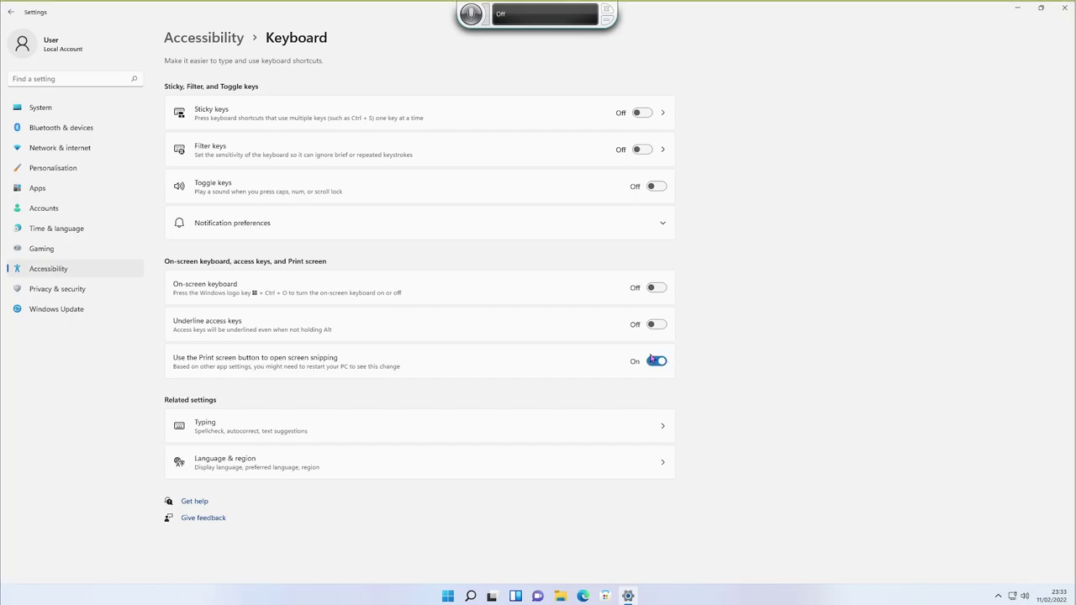
key(Print)
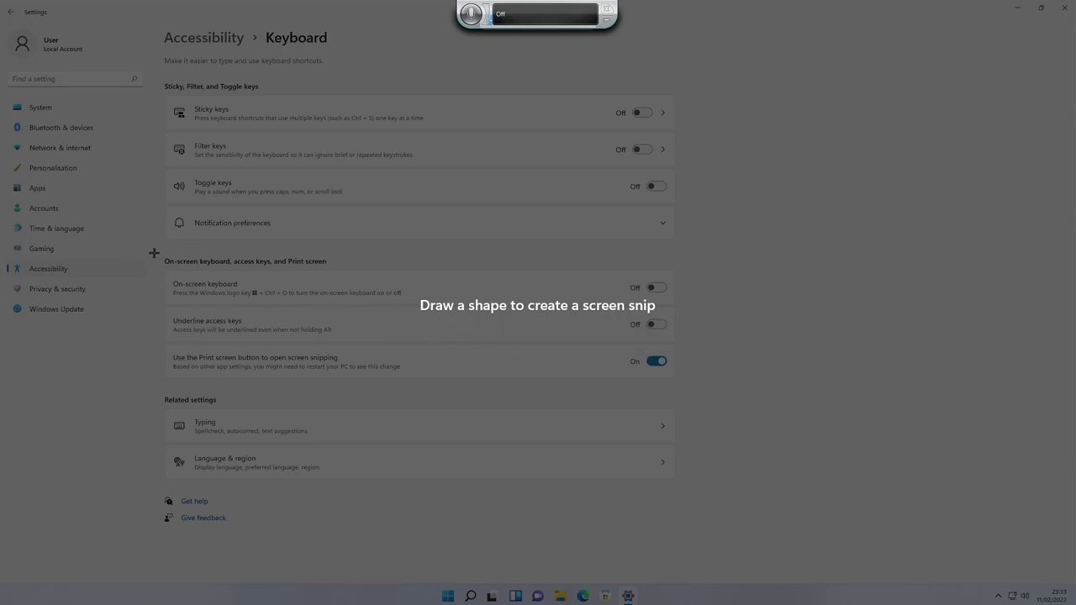
drag(154, 253, 686, 384)
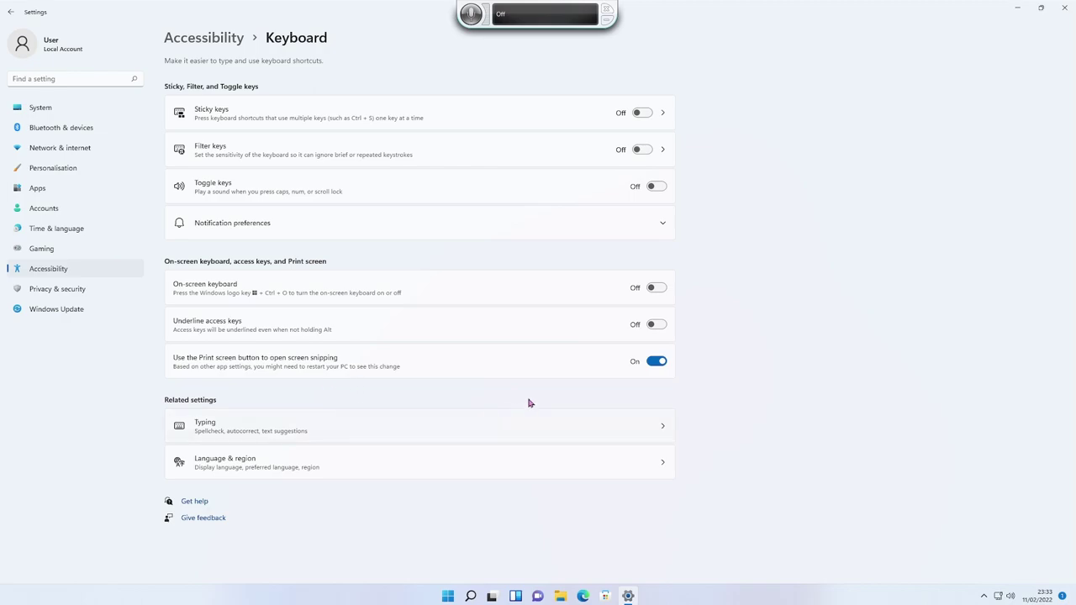
click(651, 362)
- Close the Speech Recognition bar and switch Mouse keys on and back off in the Accessibility Mouse settings
click(606, 10)
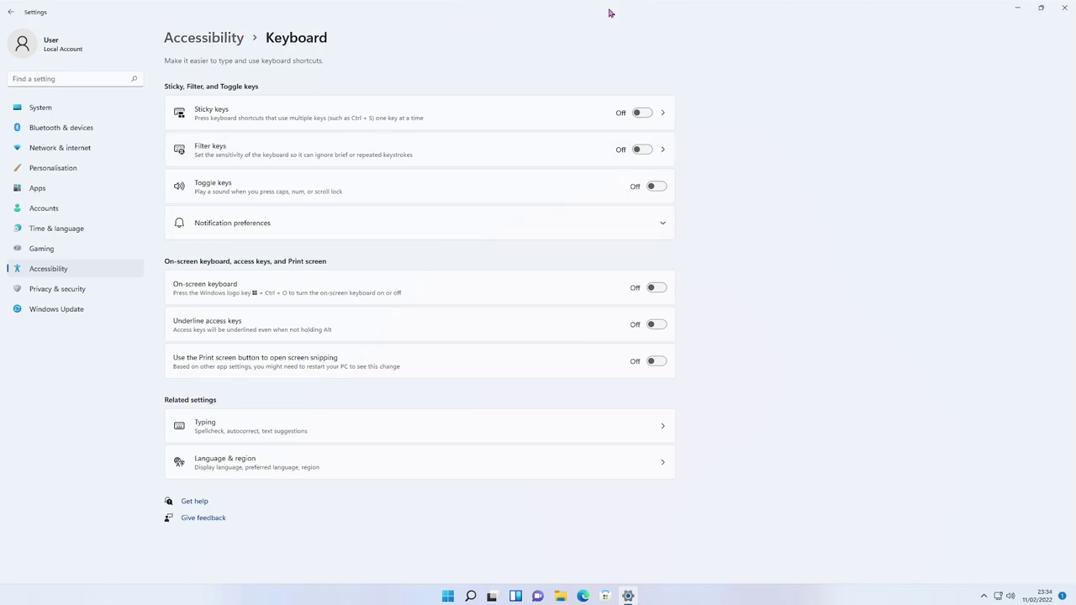
click(202, 39)
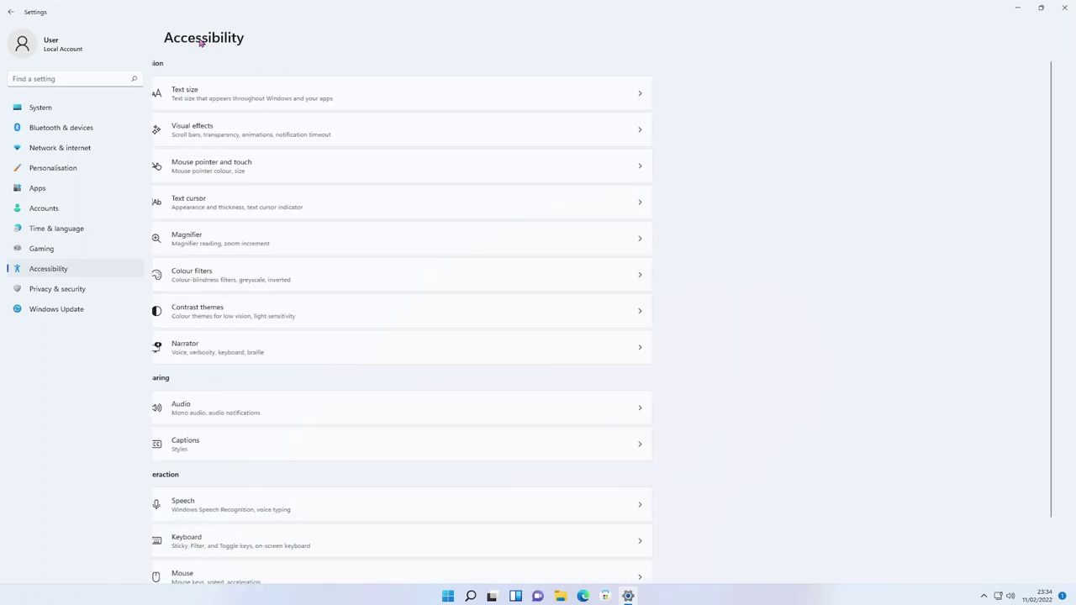
scroll(172, 420, down, 2)
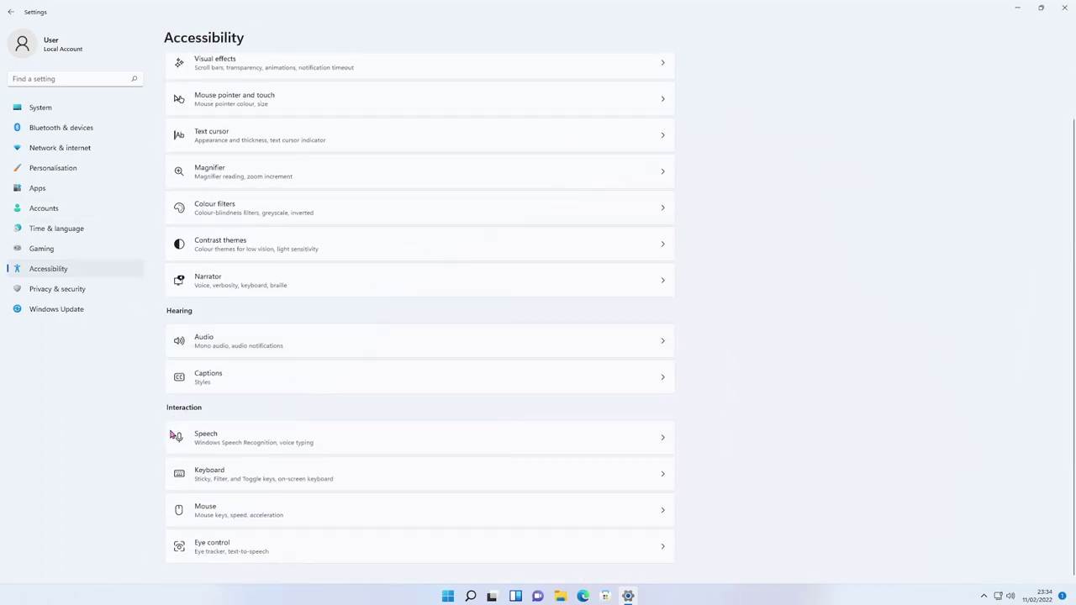
click(204, 515)
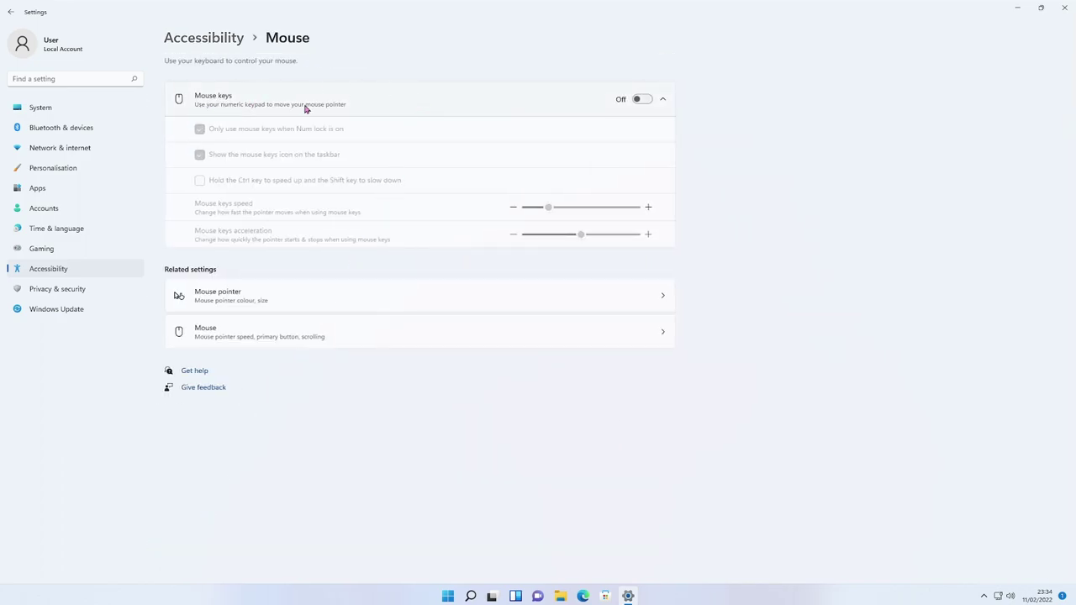
click(641, 99)
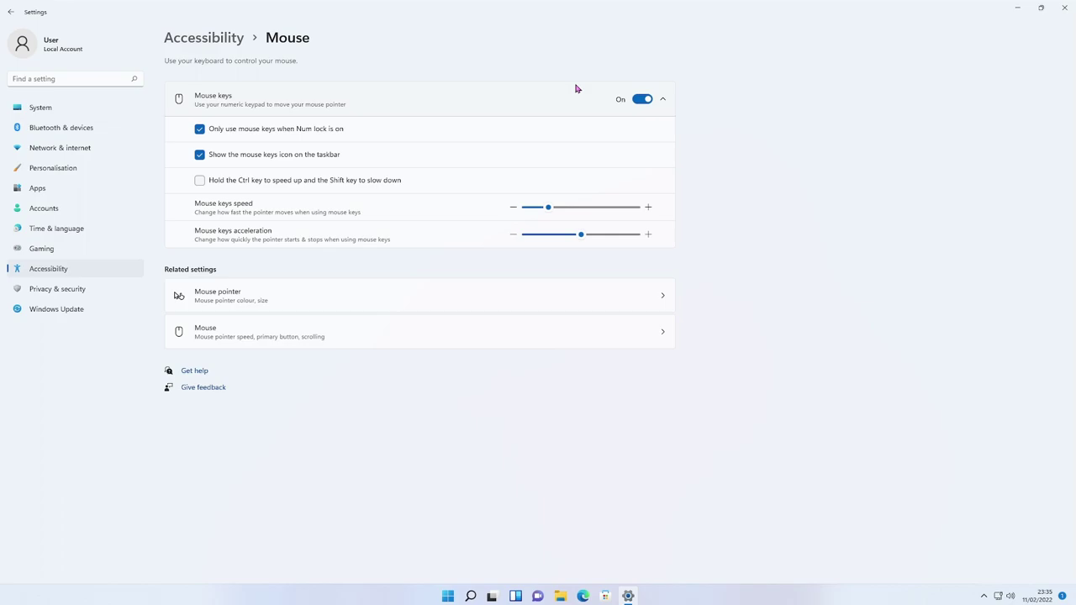
click(639, 102)
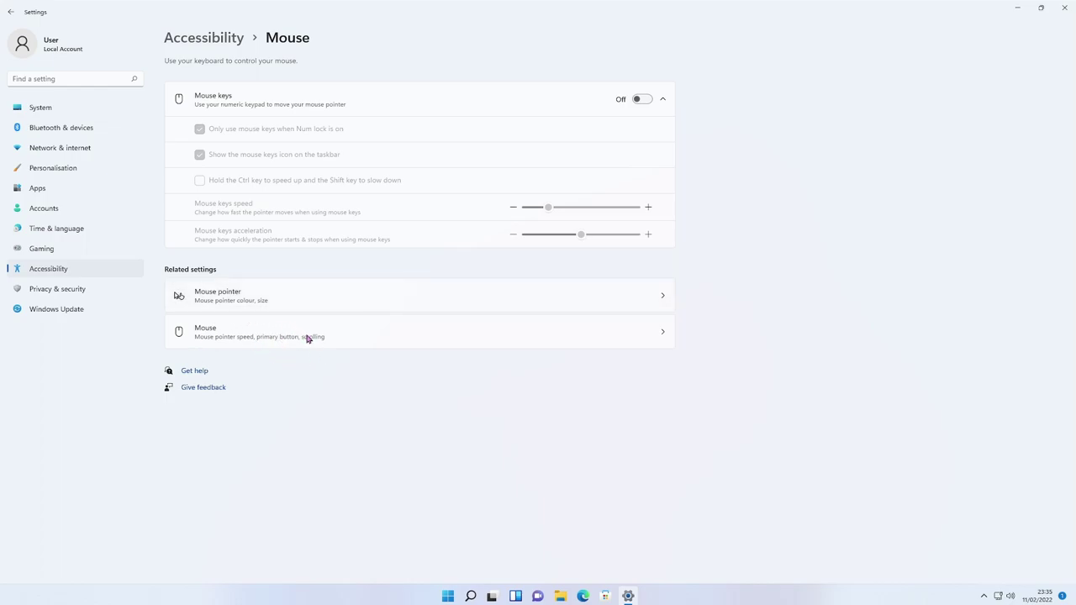
- Open the related Mouse settings, review the primary button choices, and try the fastest and slowest pointer speeds before restoring the middle position
click(222, 339)
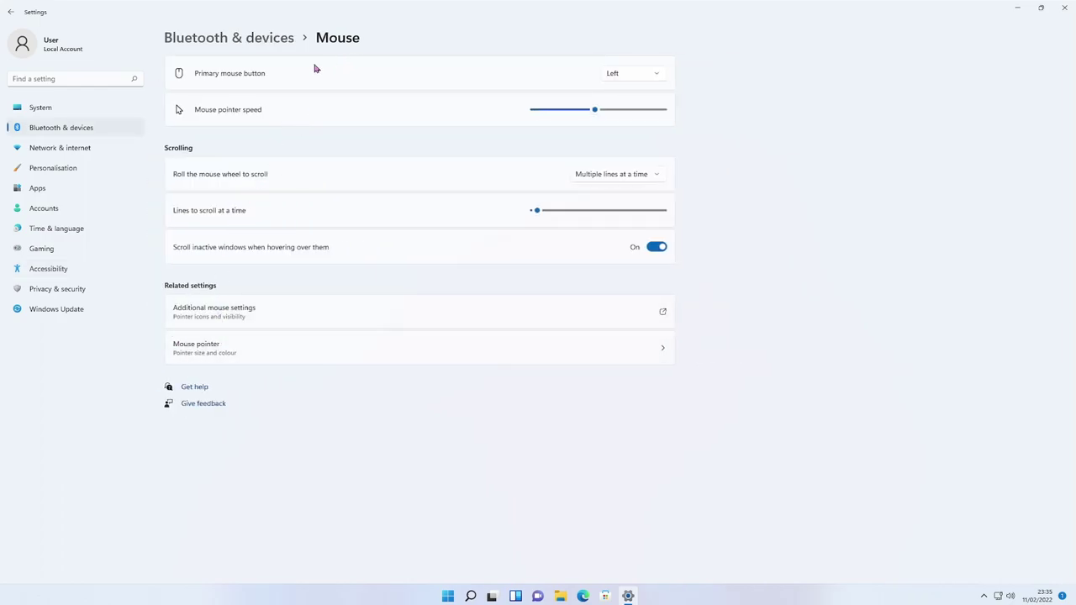
click(644, 79)
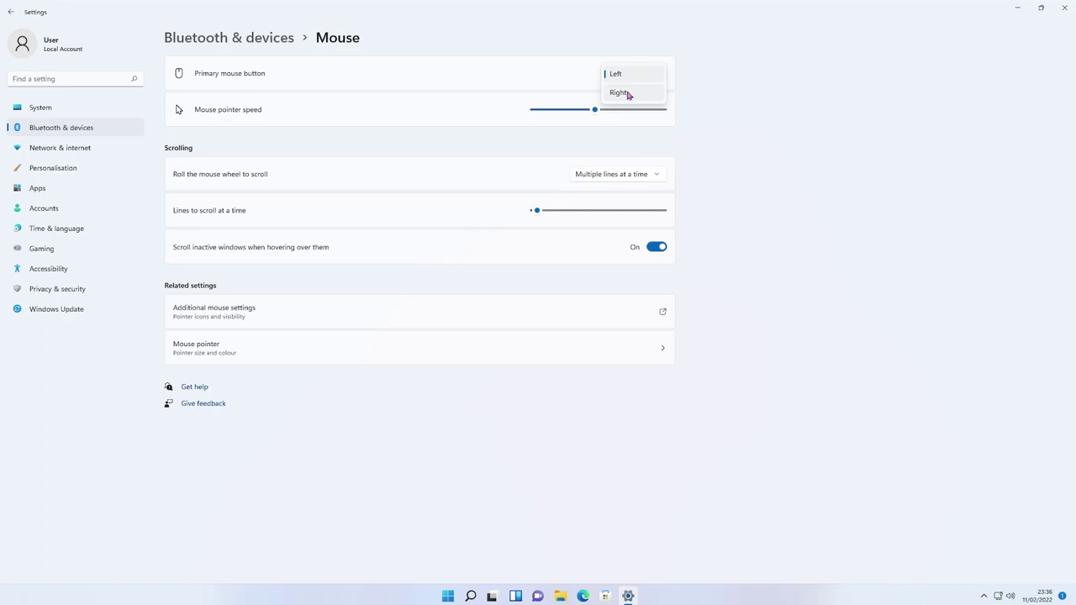
click(704, 94)
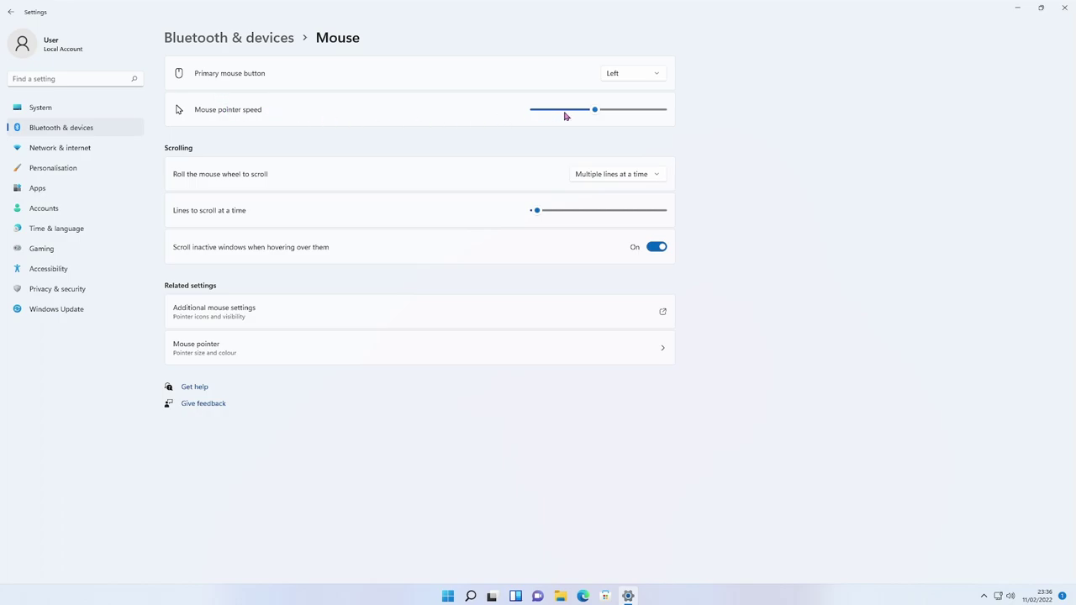
drag(596, 110, 679, 115)
drag(597, 112, 482, 126)
click(596, 110)
- Keep mouse wheel scrolling at multiple lines at a time and reduce the lines to scroll to the minimum
click(609, 178)
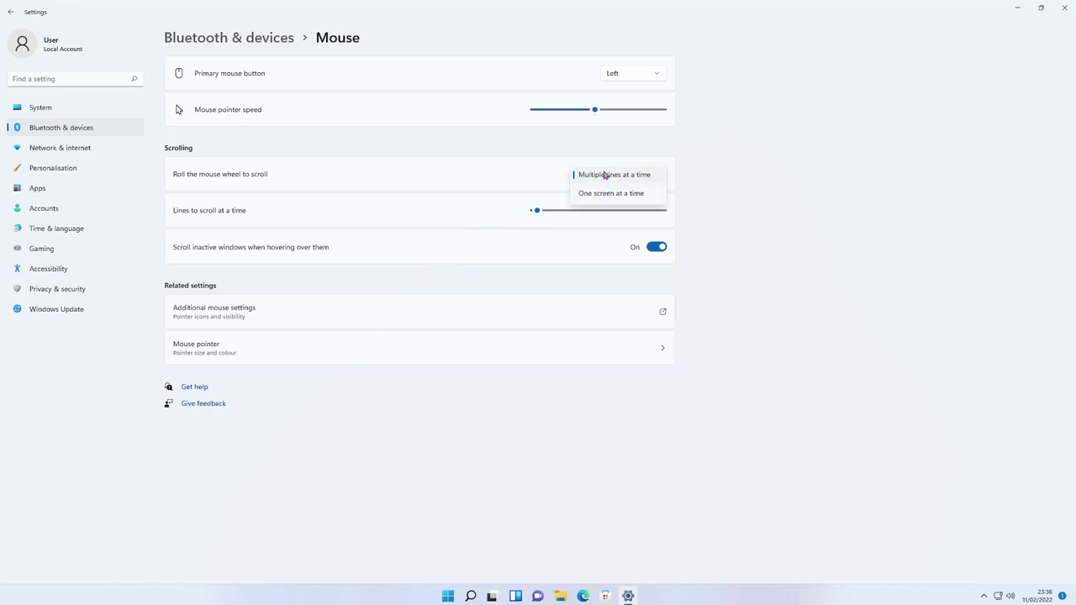
click(600, 175)
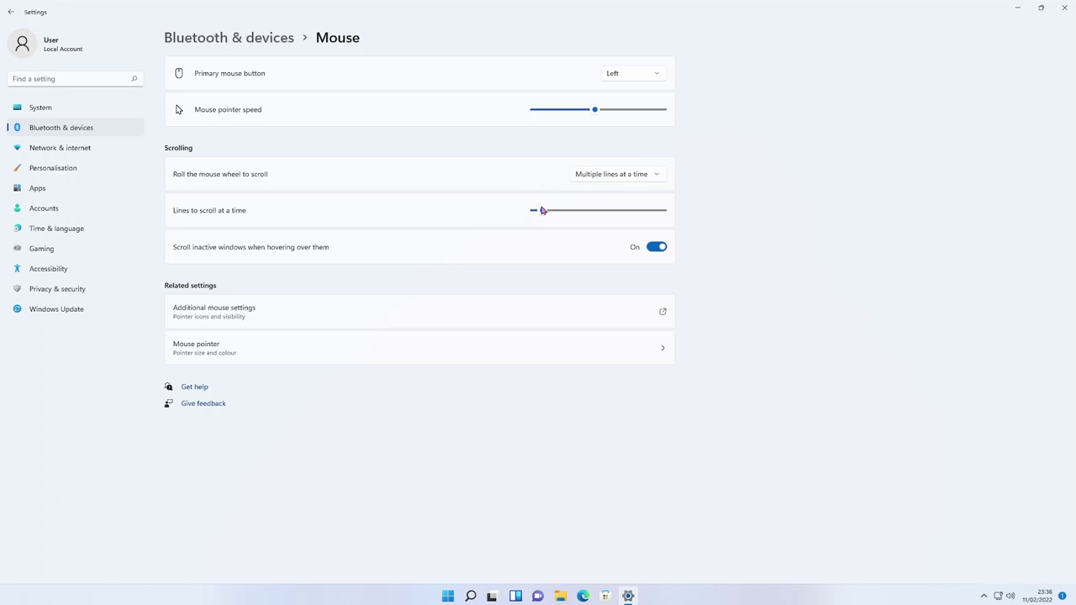
drag(543, 209, 520, 214)
- Show and hide File Explorer, and toggle the option to scroll inactive windows when hovering over them
click(561, 596)
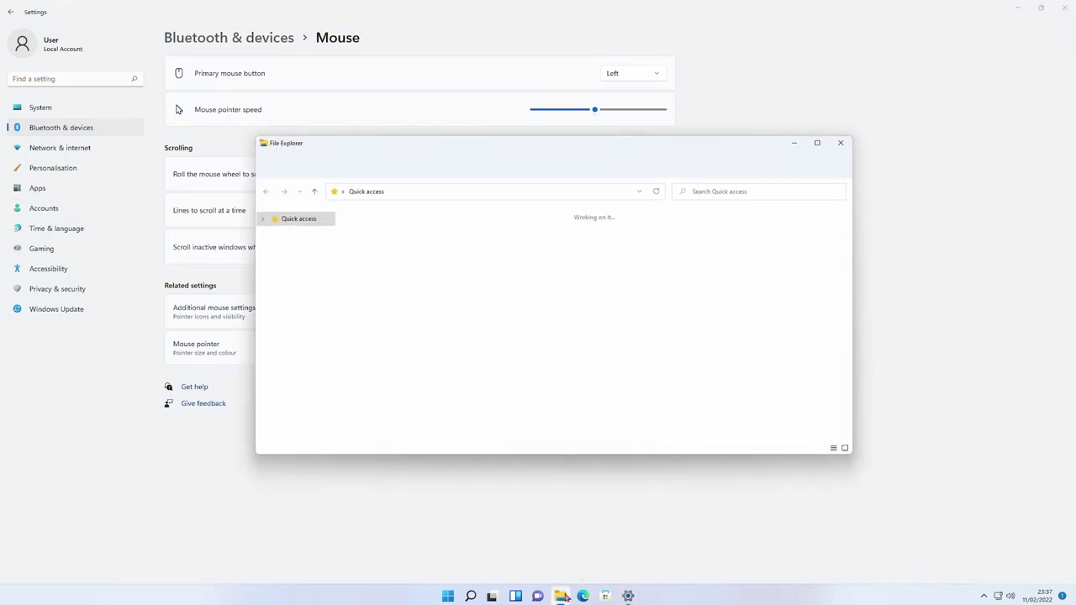
click(560, 596)
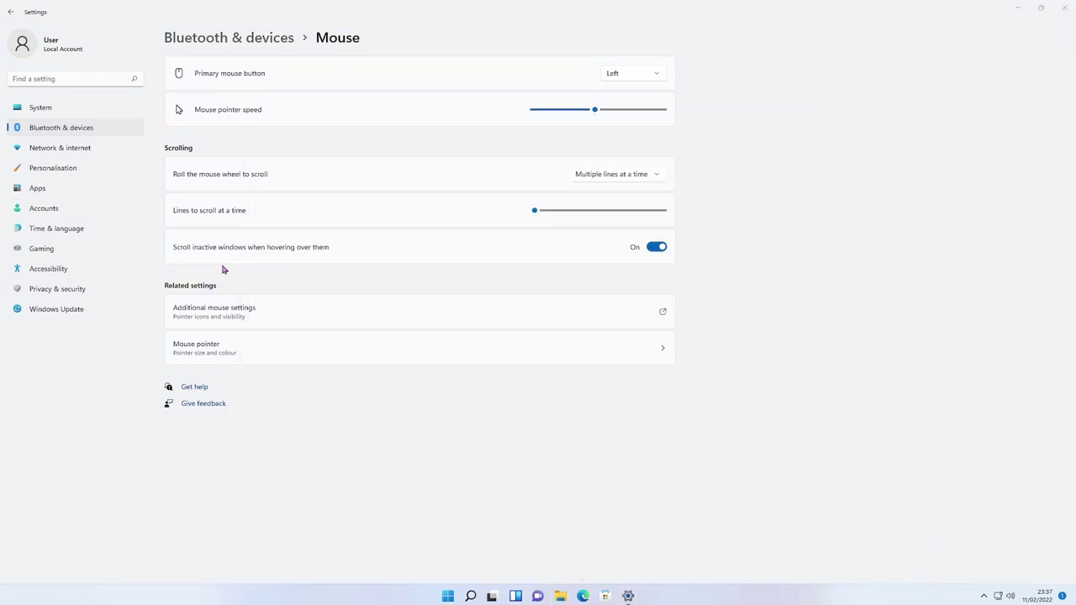
click(653, 249)
- Examine the Accessibility Eye control options and the eye tracker privacy settings, and return to the Accessibility page's Interaction options
click(12, 14)
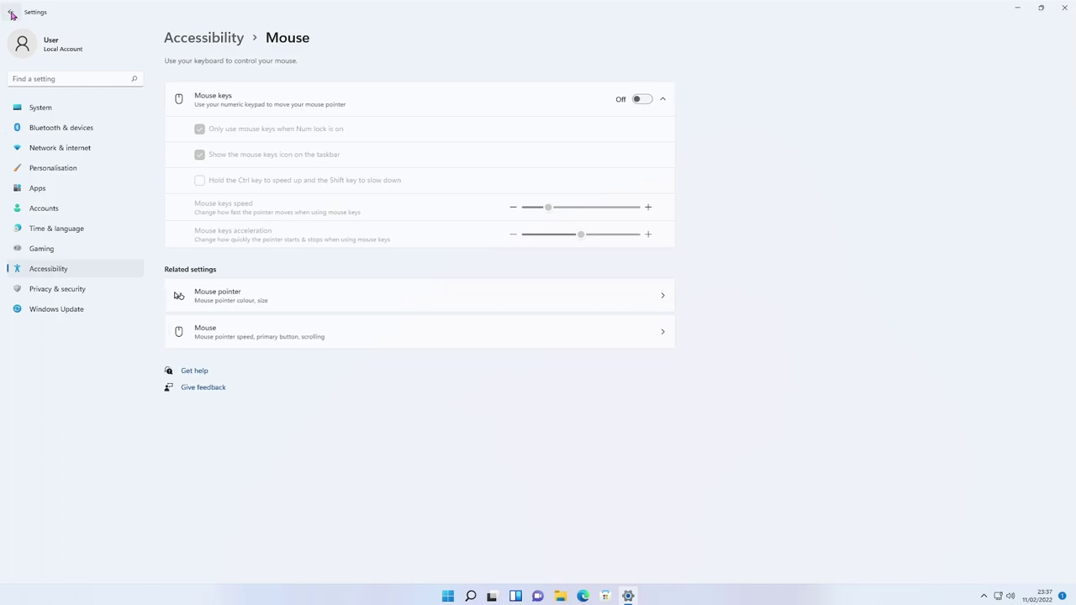
click(11, 15)
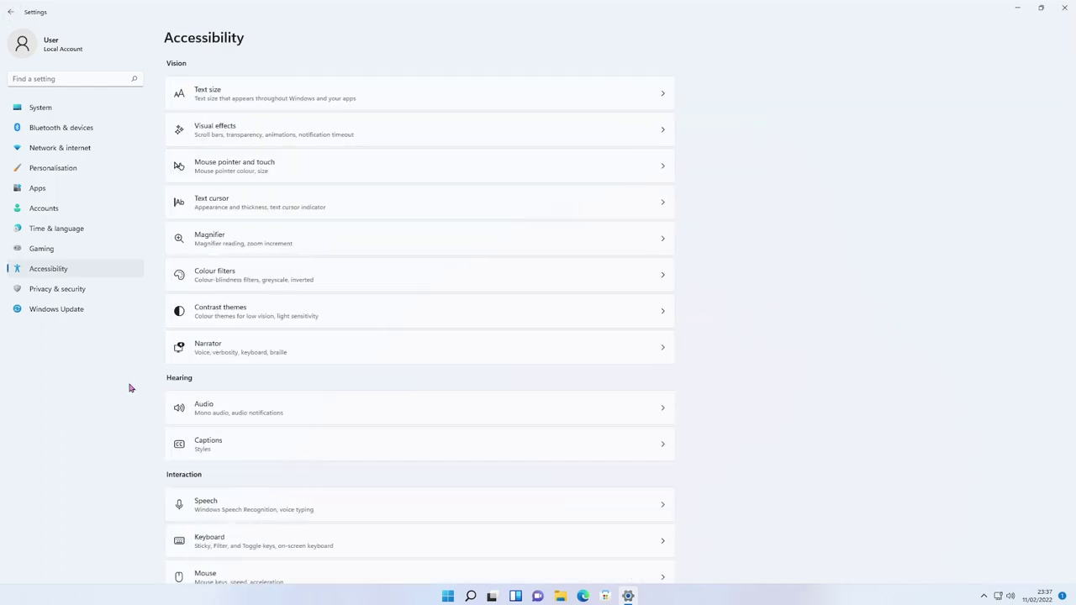
scroll(814, 472, down, 2)
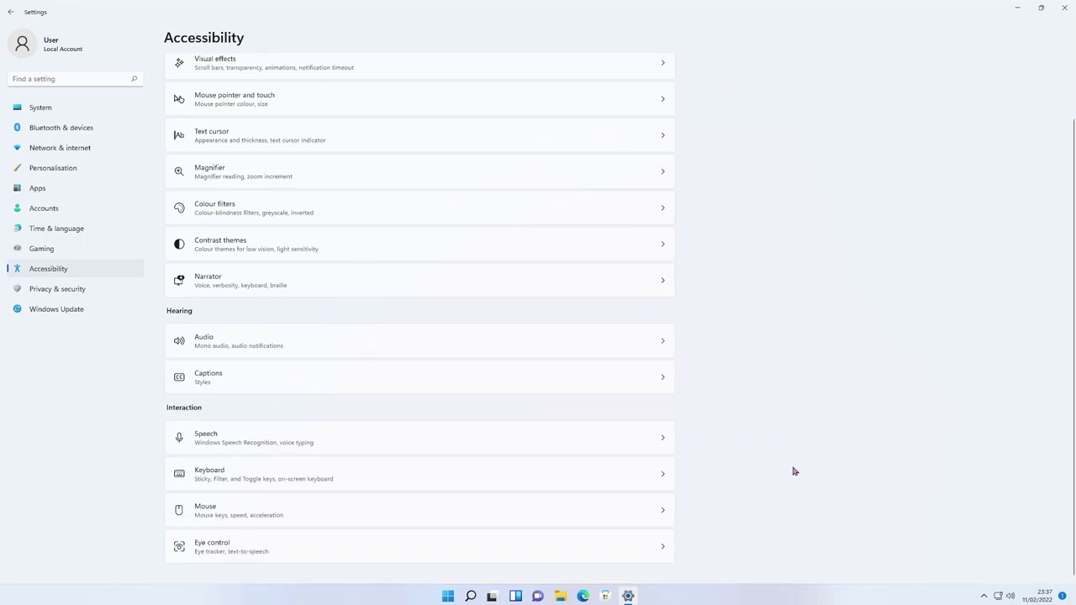
click(232, 546)
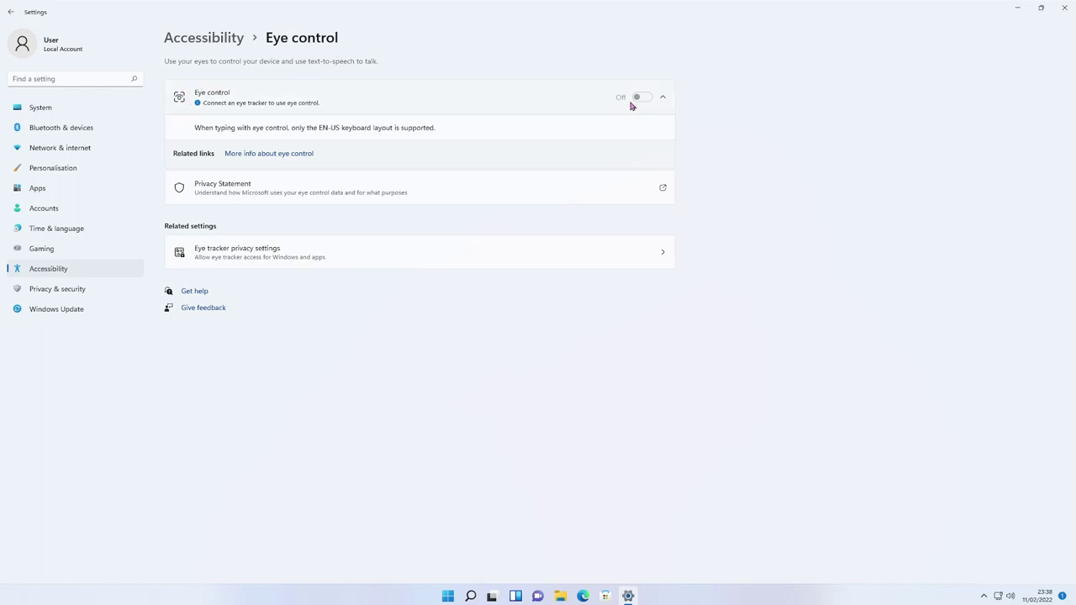
click(660, 96)
click(647, 100)
click(644, 260)
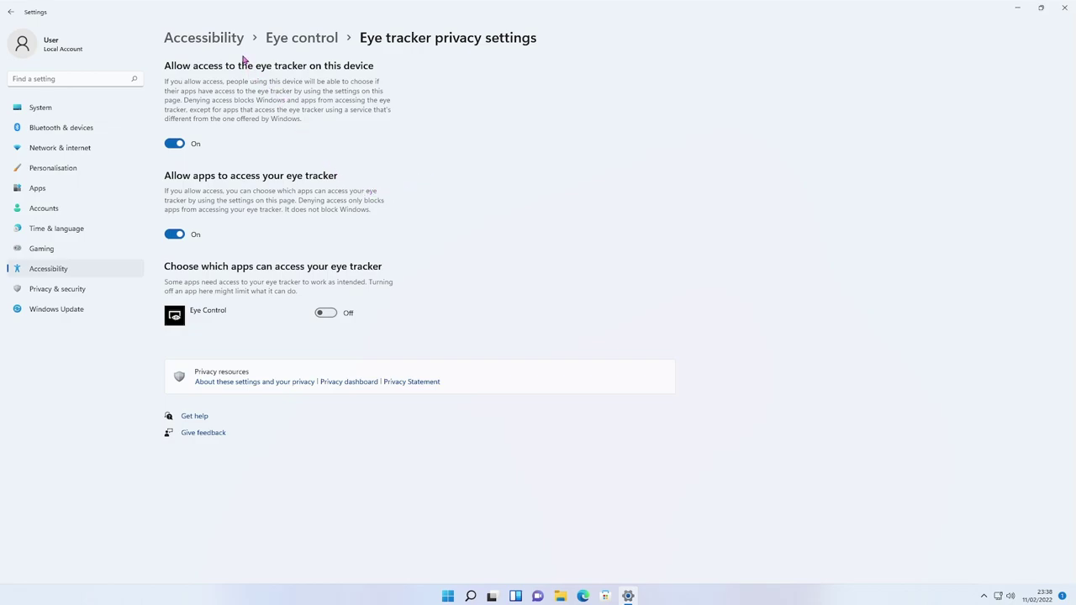
click(288, 39)
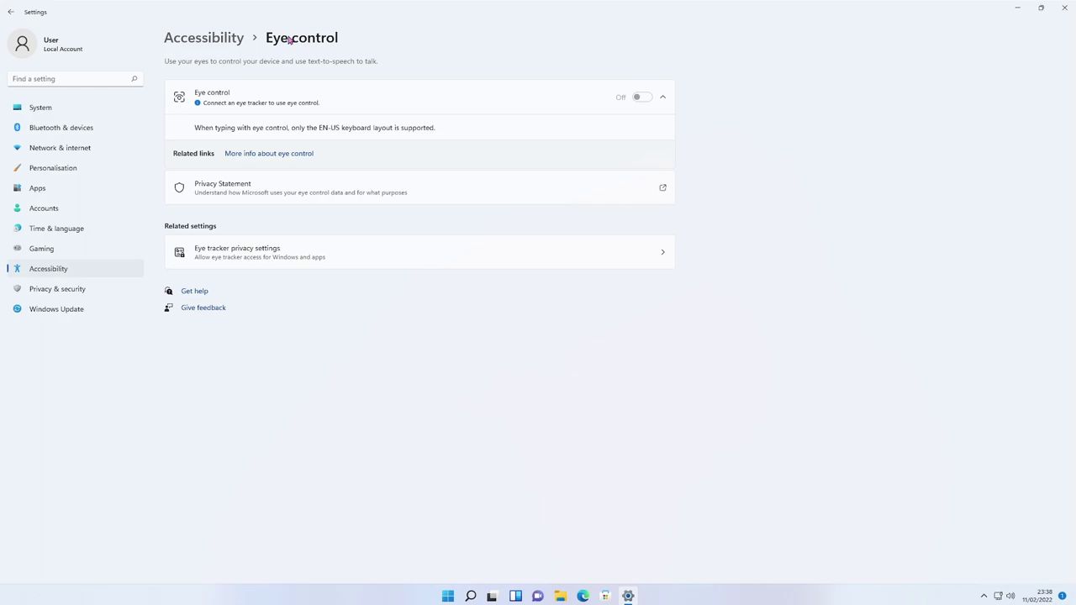
click(207, 39)
scroll(817, 462, down, 2)
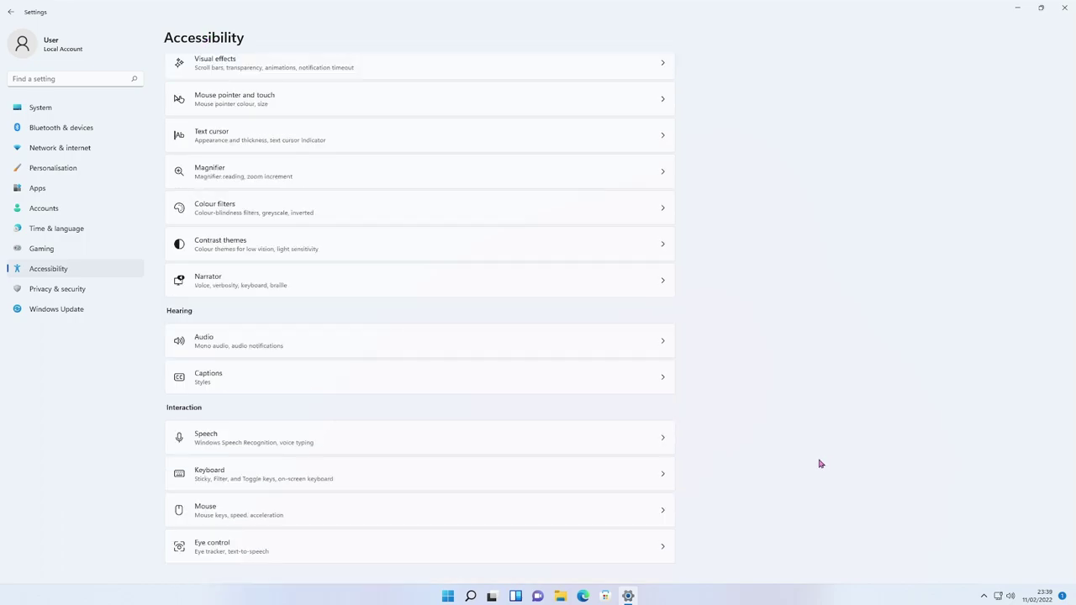